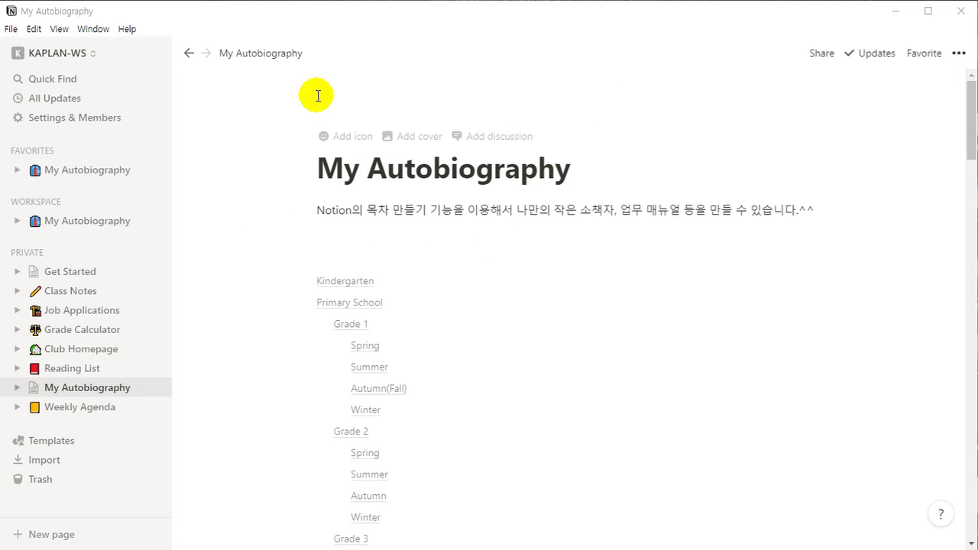
pyautogui.moveTo(312, 127); pyautogui.dragTo(539, 147)
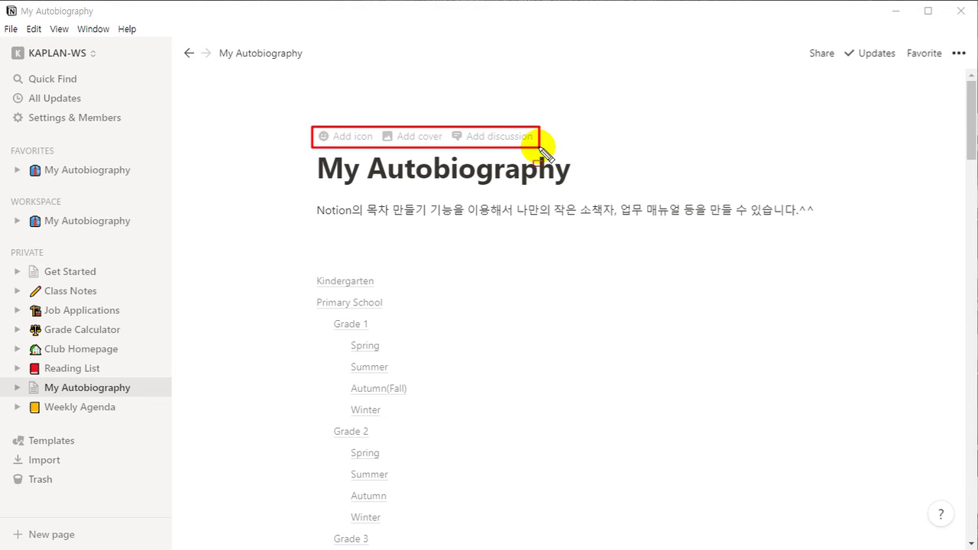
pyautogui.moveTo(824, 324)
pyautogui.mouseDown()
pyautogui.moveTo(642, 245)
pyautogui.moveTo(541, 152)
pyautogui.mouseUp()
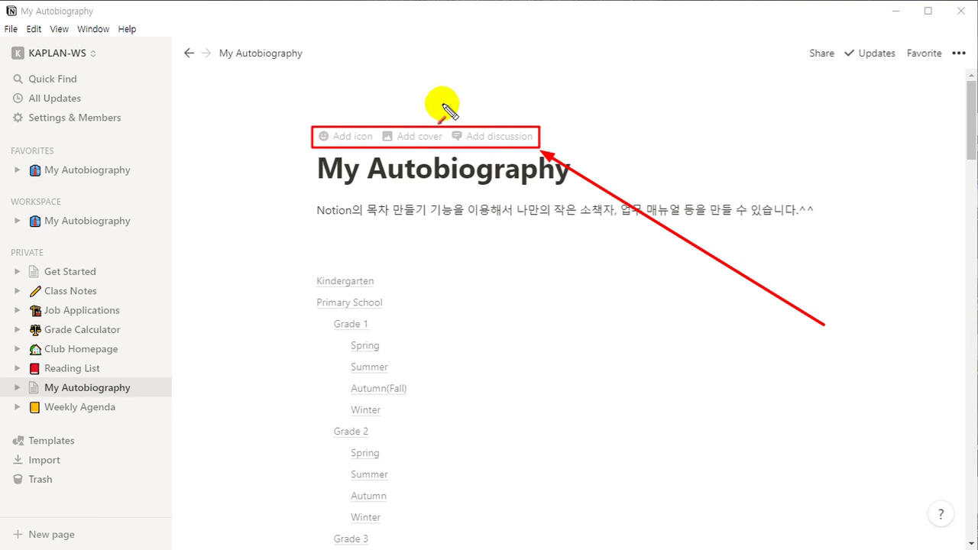
pyautogui.press('Escape')
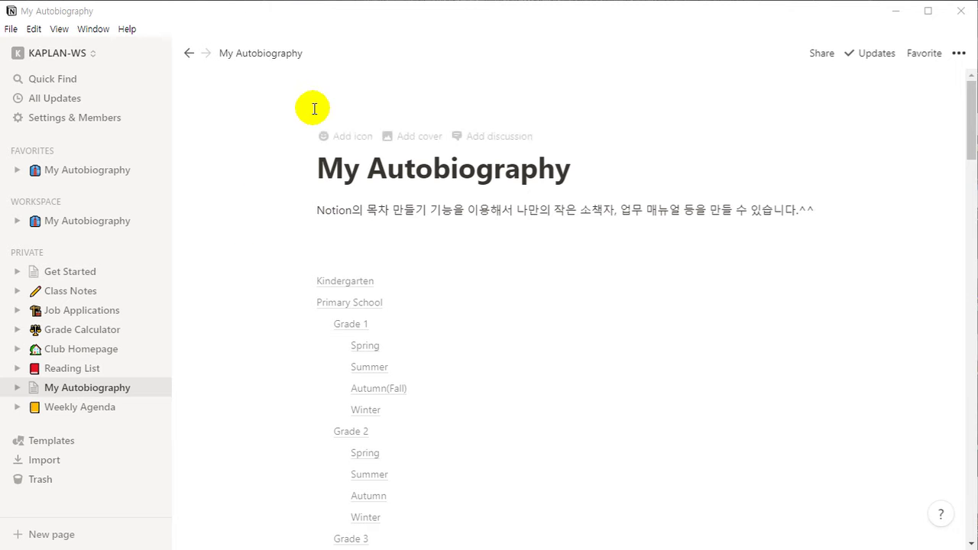
# Add a cover image to the My Autobiography page
pyautogui.click(414, 144)
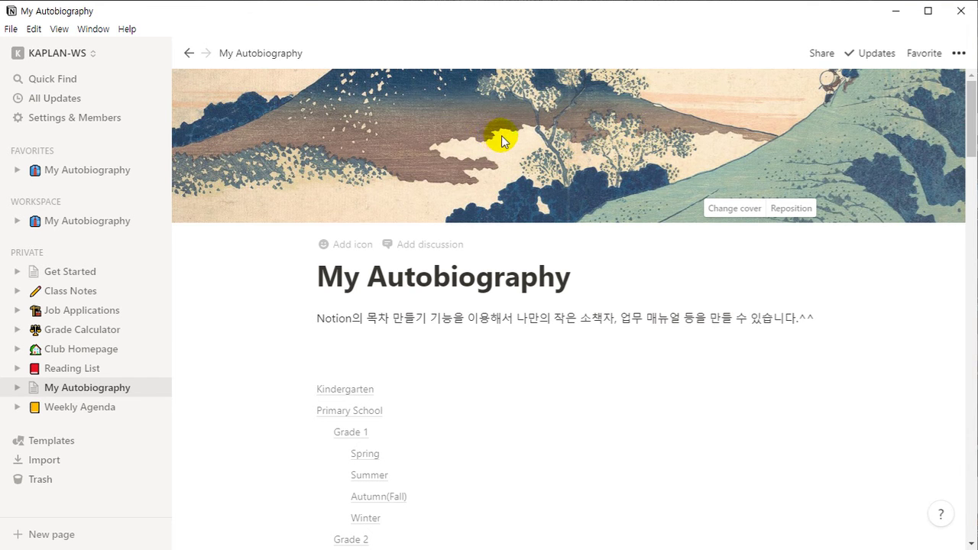
pyautogui.scroll(-6, 511, 138)
pyautogui.scroll(6, 513, 139)
pyautogui.moveTo(697, 195)
pyautogui.mouseDown()
pyautogui.moveTo(764, 219)
pyautogui.moveTo(824, 222)
pyautogui.mouseUp()
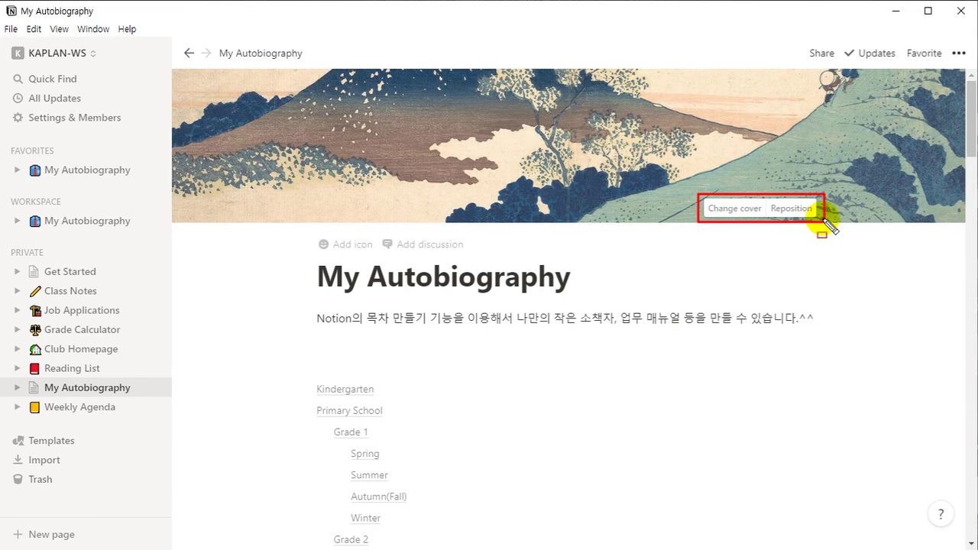
pyautogui.moveTo(406, 21); pyautogui.dragTo(695, 190)
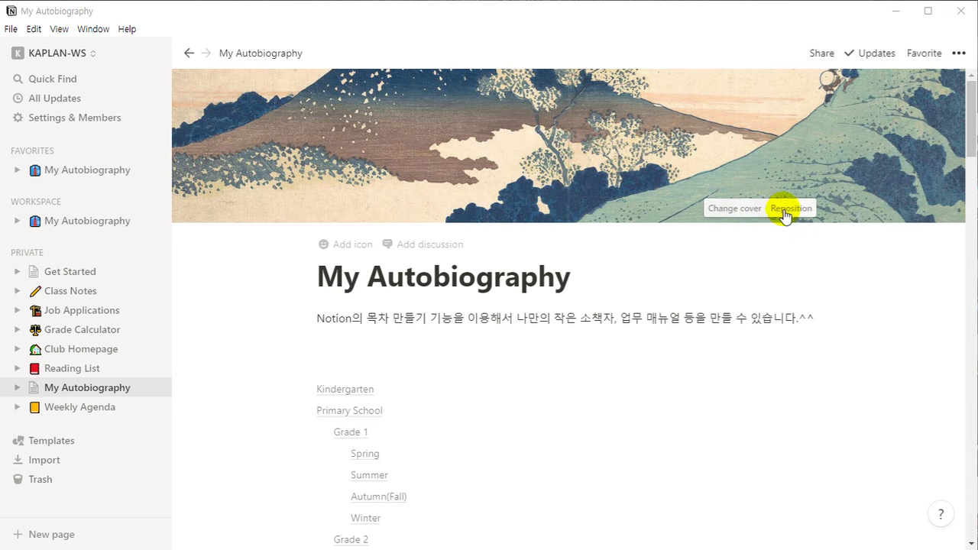
# Examine the cover gallery's image categories, from Color & Gradient and NASA Archive through the Rijksmuseum and The Met Museum collections
pyautogui.click(730, 208)
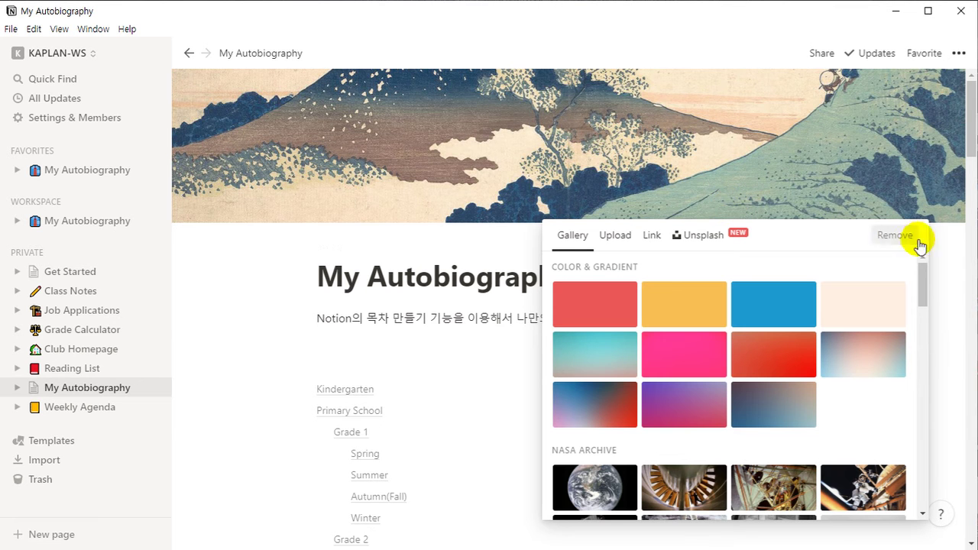
pyautogui.click(795, 305)
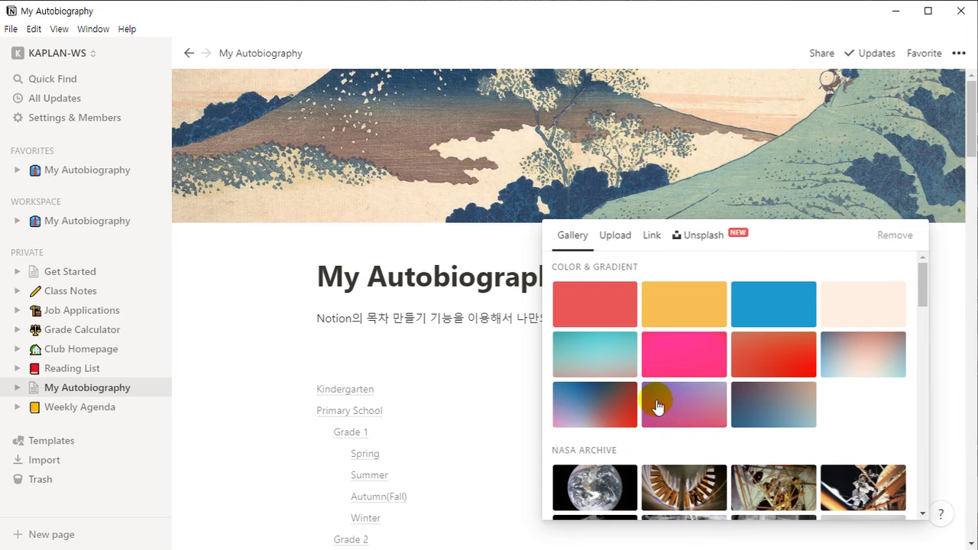
pyautogui.scroll(-4, 601, 460)
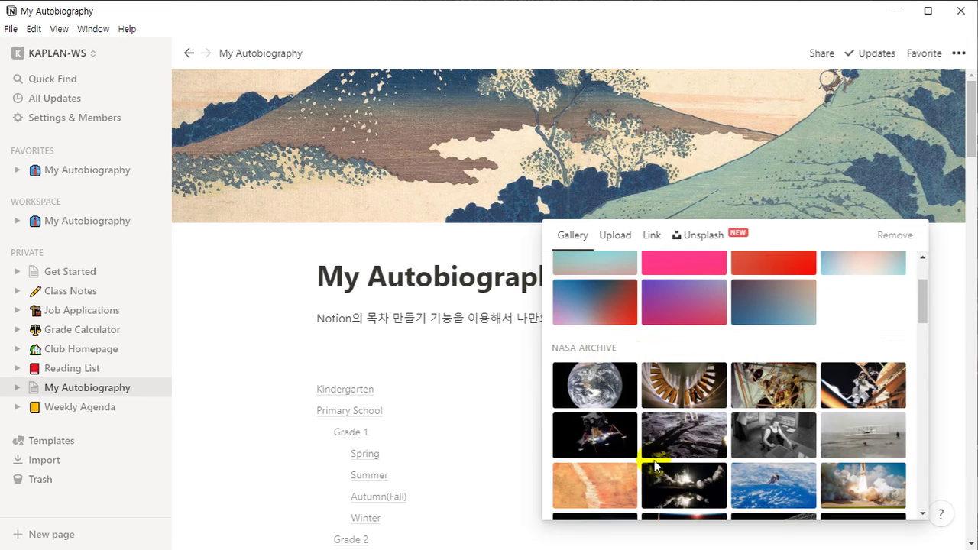
pyautogui.scroll(1, 670, 390)
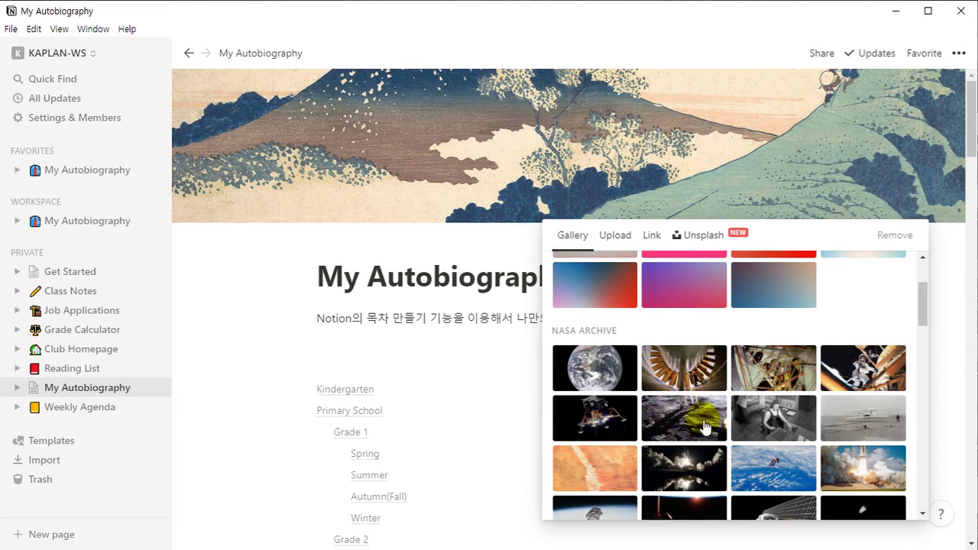
pyautogui.scroll(-3, 665, 424)
pyautogui.scroll(-3, 730, 413)
pyautogui.scroll(1, 710, 310)
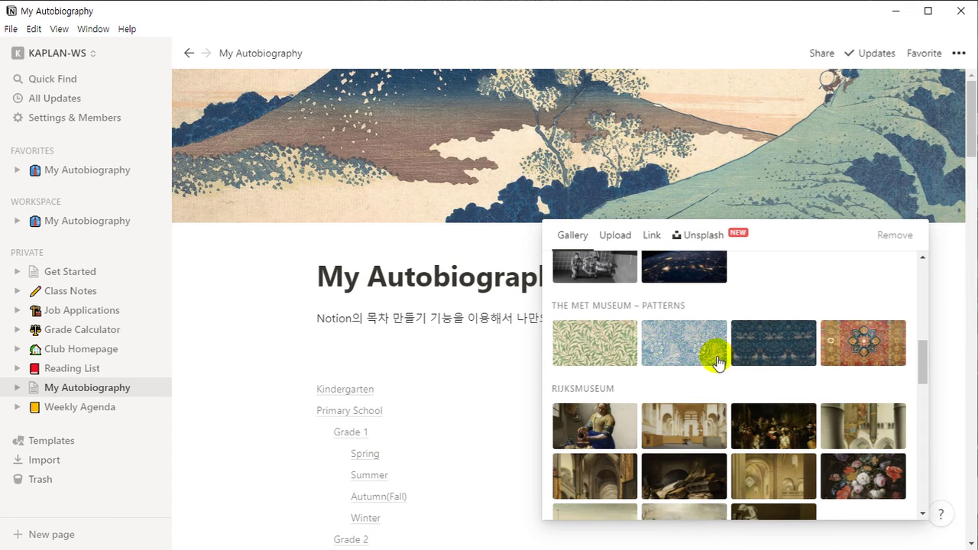
pyautogui.scroll(-2, 740, 396)
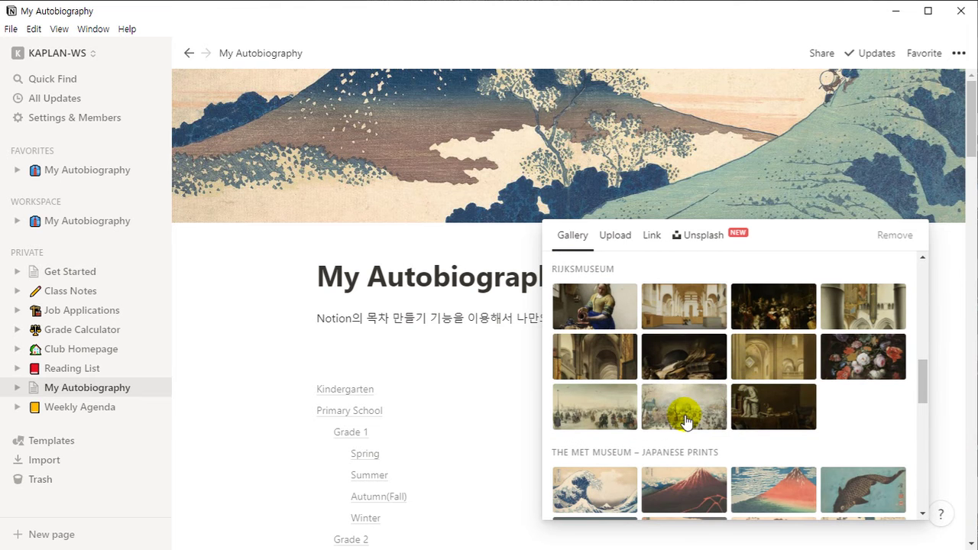
pyautogui.scroll(-2, 702, 394)
pyautogui.scroll(-2, 702, 401)
pyautogui.scroll(-3, 701, 403)
pyautogui.scroll(1, 754, 367)
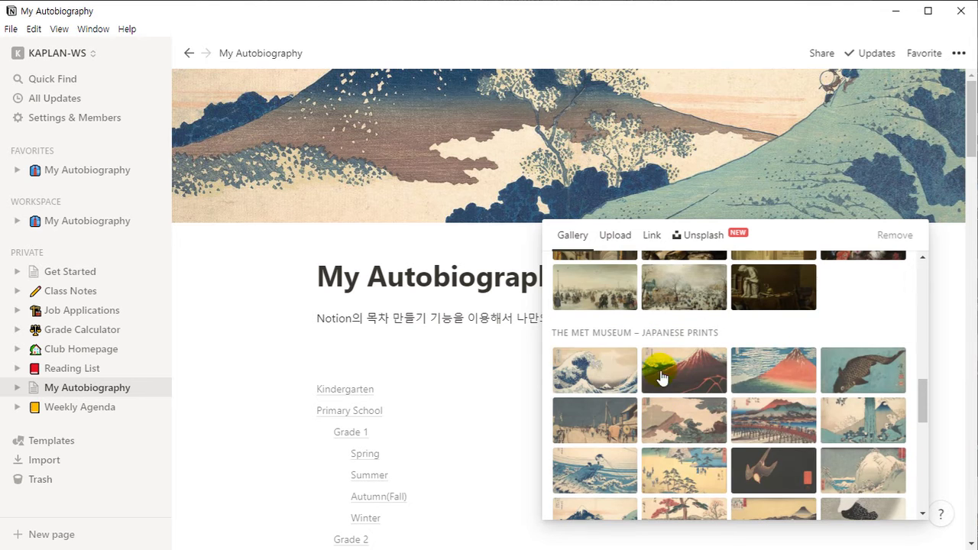
pyautogui.scroll(3, 833, 397)
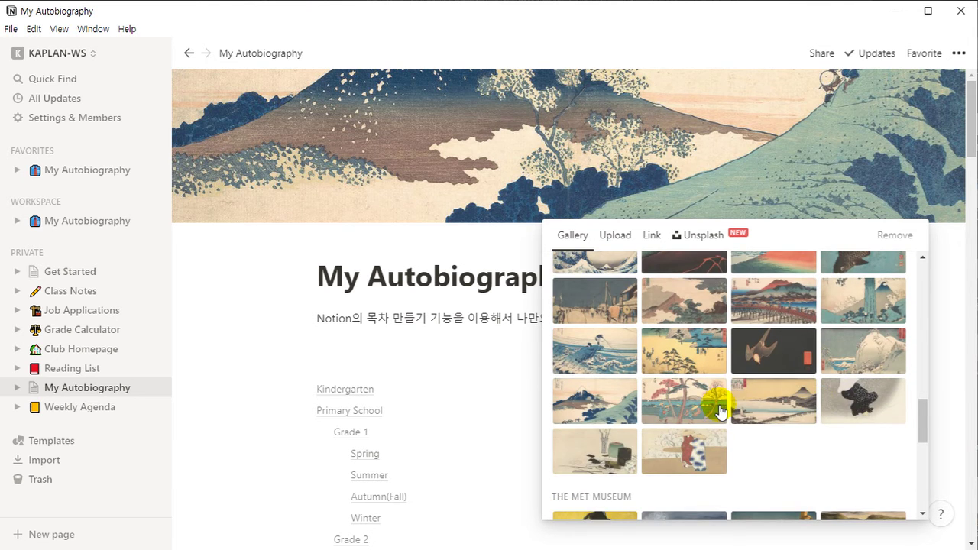
pyautogui.scroll(2, 716, 402)
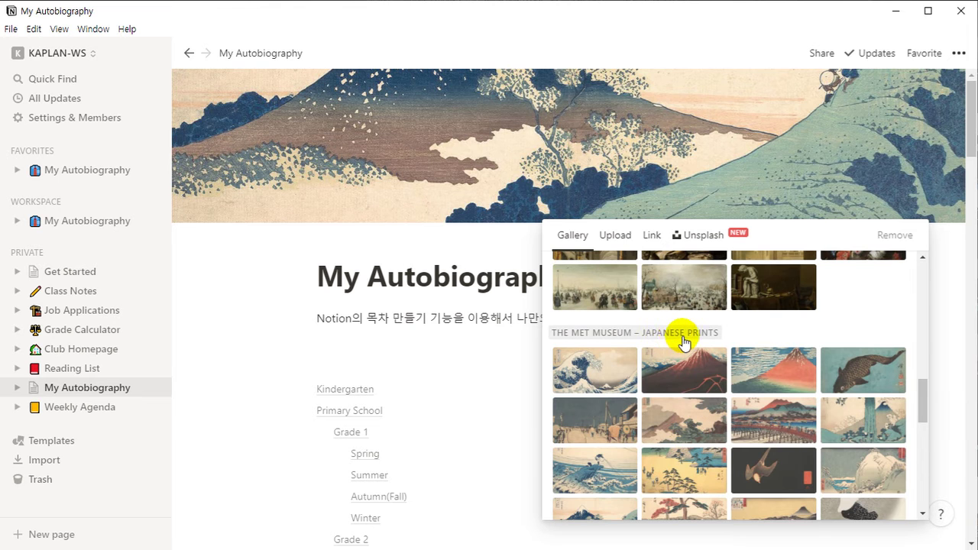
pyautogui.scroll(-5, 680, 390)
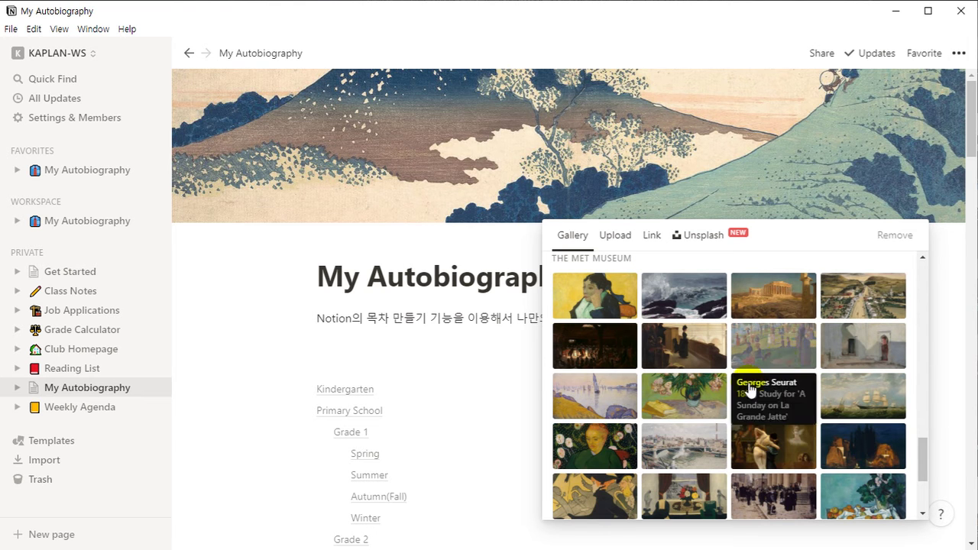
pyautogui.scroll(-3, 703, 458)
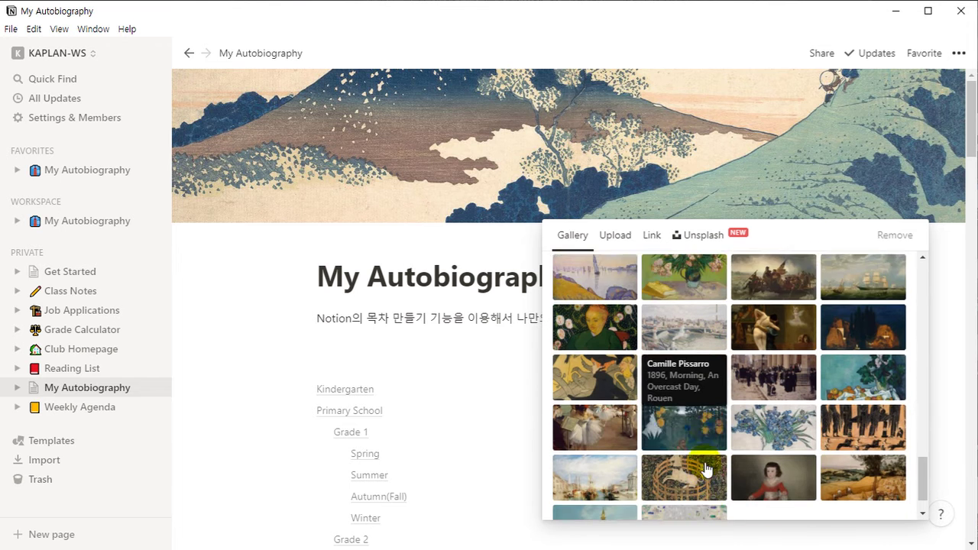
pyautogui.scroll(10, 783, 459)
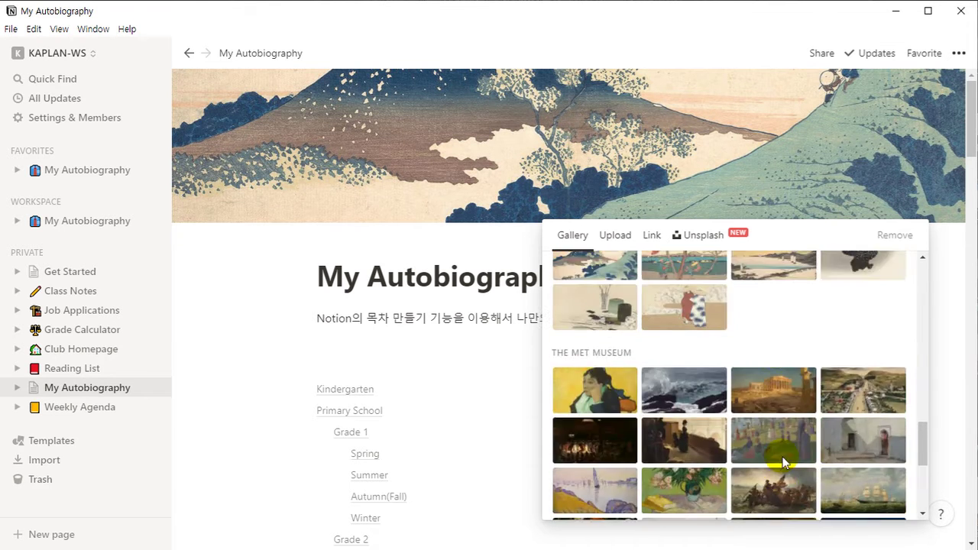
pyautogui.scroll(4, 783, 458)
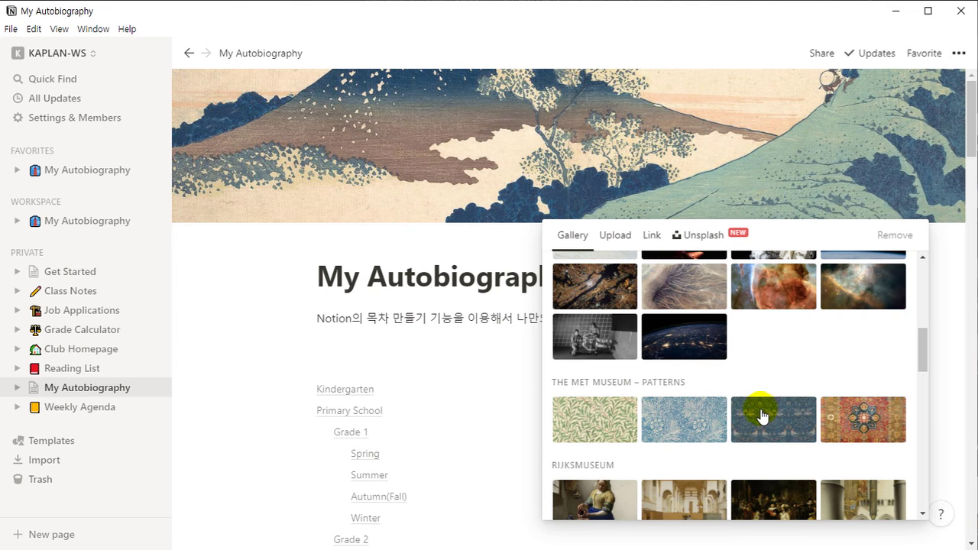
# Try the green leaf image from The Met Museum – Patterns and the Earth photo from NASA Archive as the page cover
pyautogui.click(596, 430)
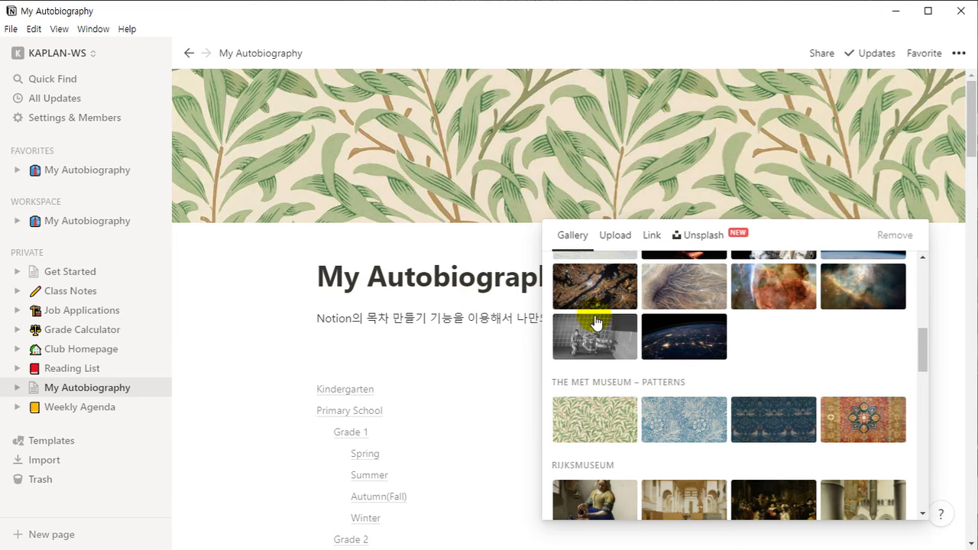
pyautogui.scroll(3, 710, 343)
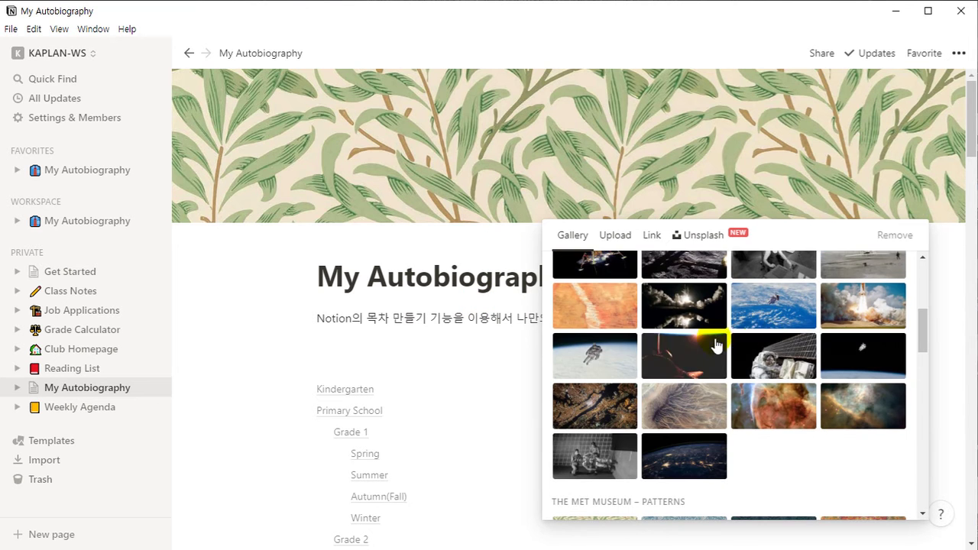
pyautogui.scroll(3, 711, 338)
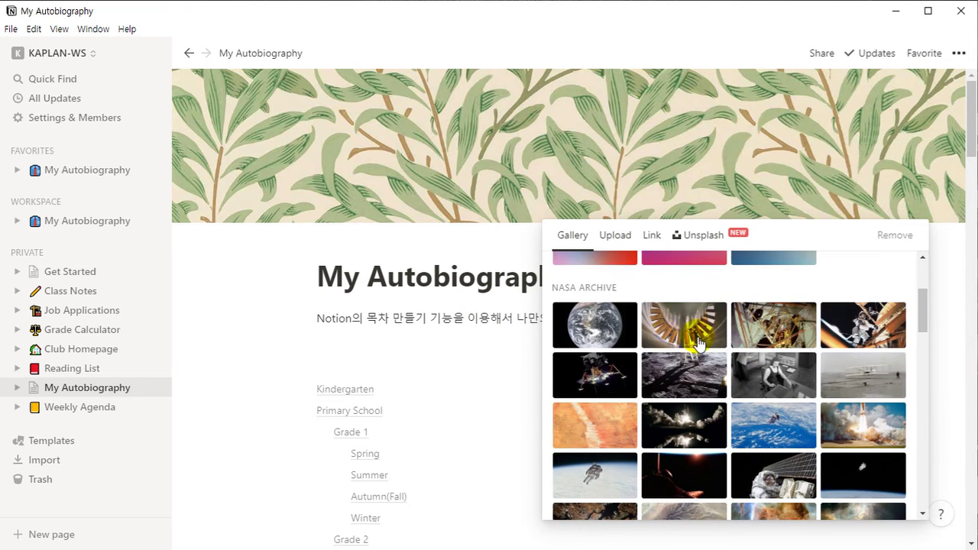
pyautogui.click(600, 336)
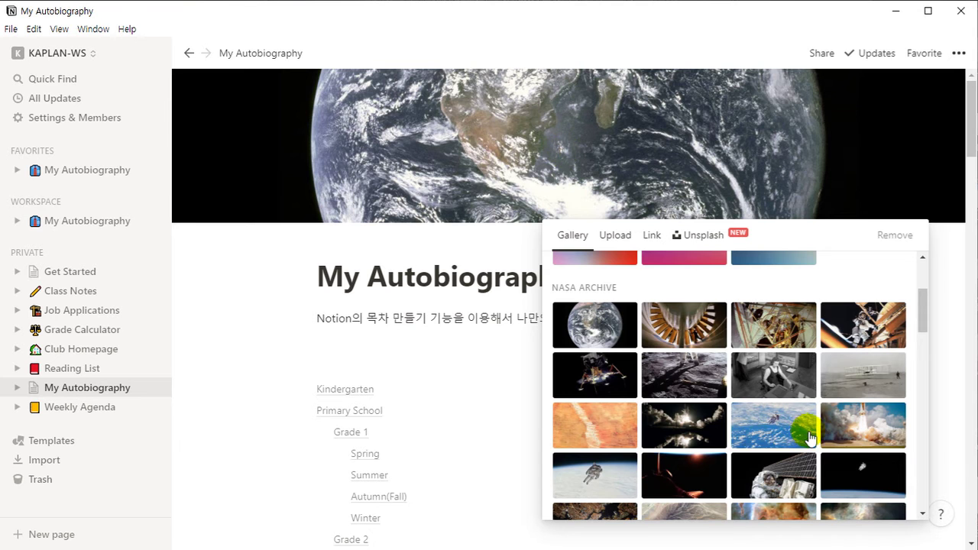
# Change the page cover to the black-and-white biplane photo from NASA Archive and close the cover gallery
pyautogui.click(880, 388)
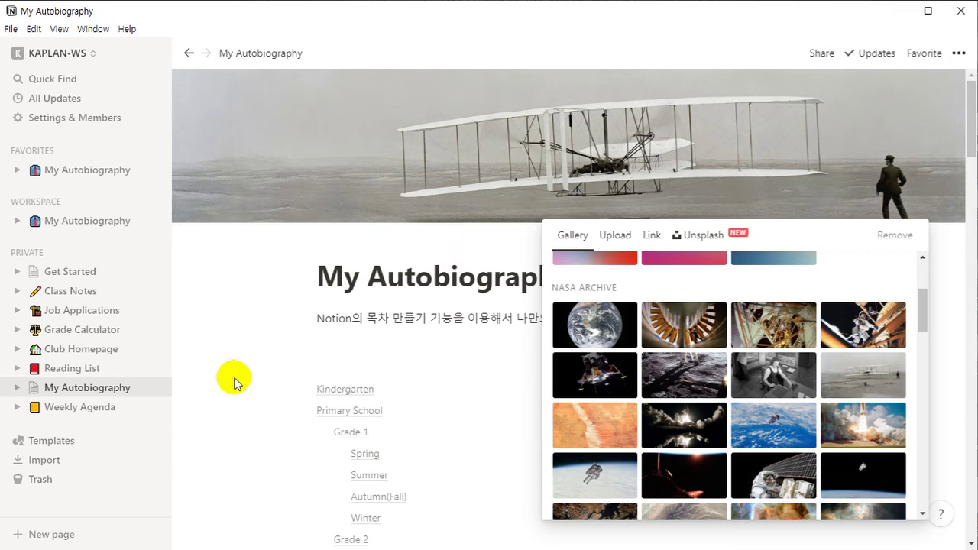
pyautogui.click(218, 404)
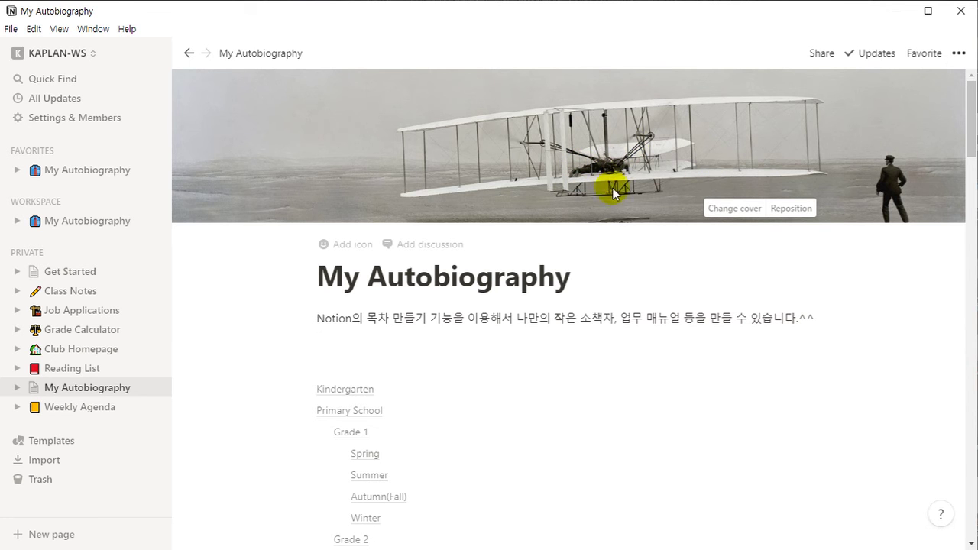
pyautogui.click(795, 211)
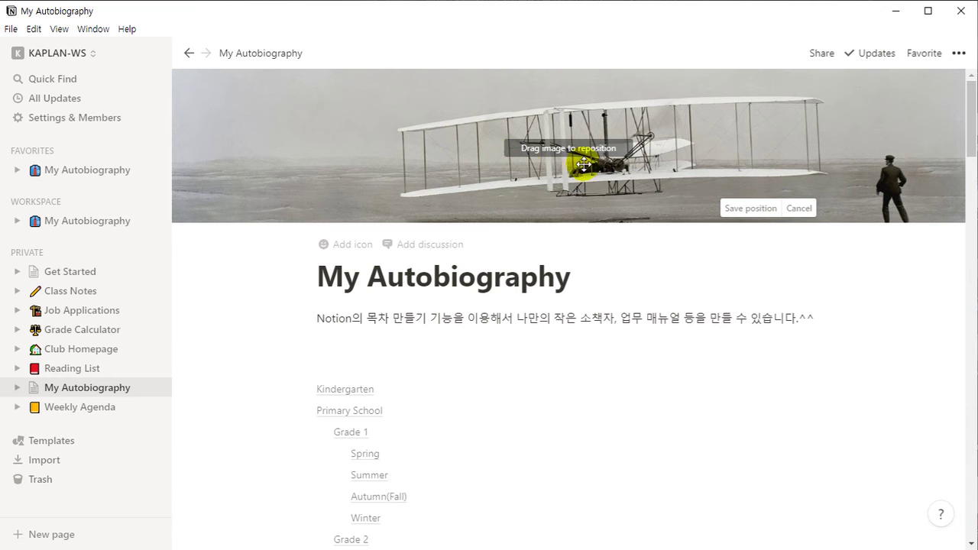
pyautogui.moveTo(535, 188); pyautogui.dragTo(703, 164)
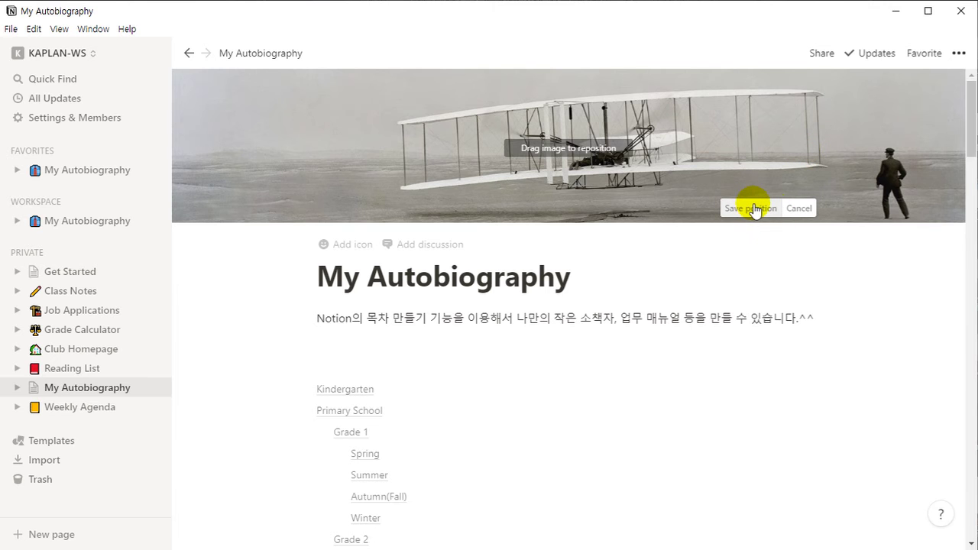
pyautogui.moveTo(670, 183); pyautogui.dragTo(695, 128)
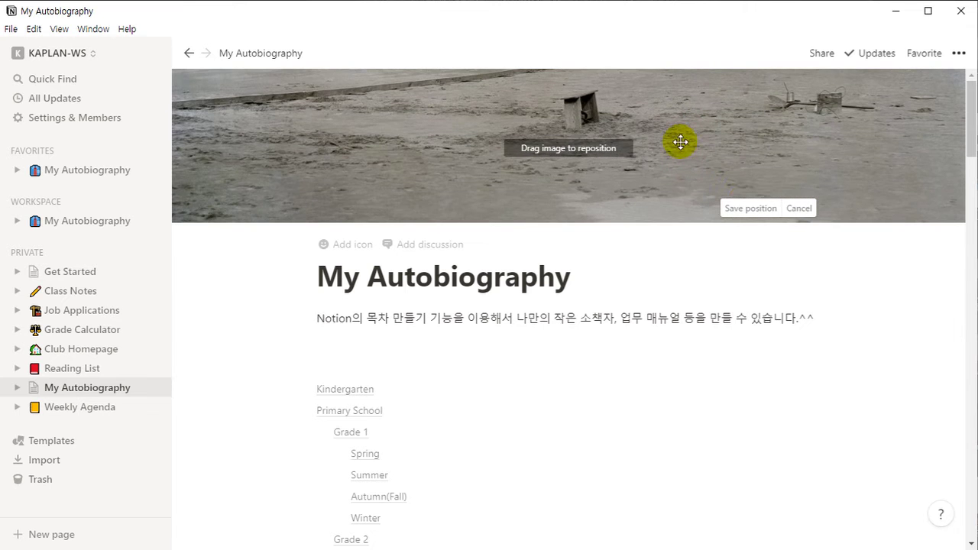
pyautogui.click(799, 209)
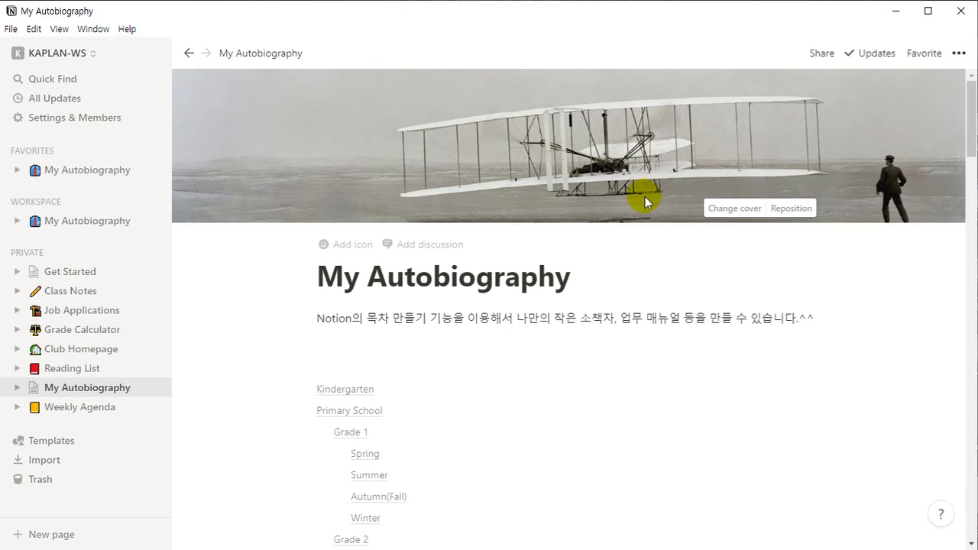
# Change the page cover to the night-time space shuttle launch photo from NASA Archive
pyautogui.click(734, 208)
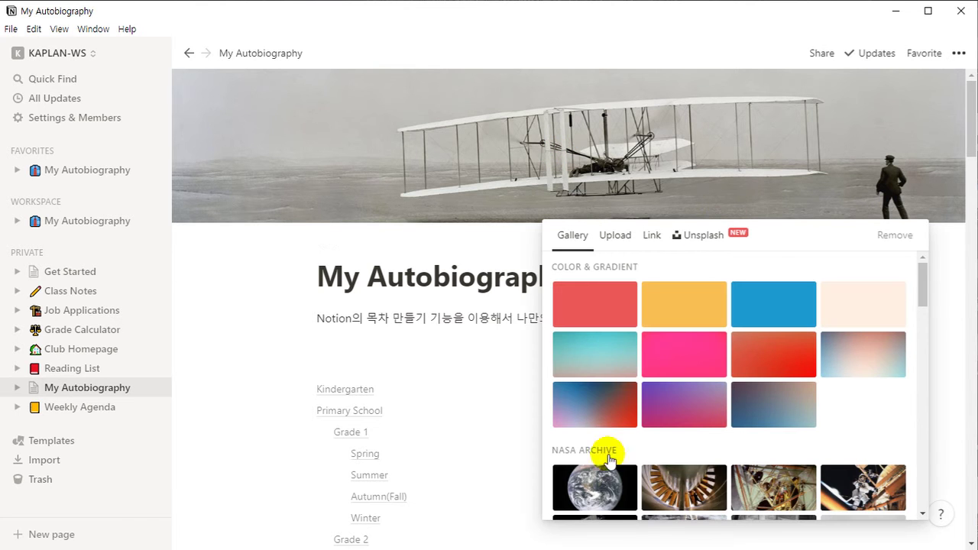
pyautogui.scroll(-3, 722, 429)
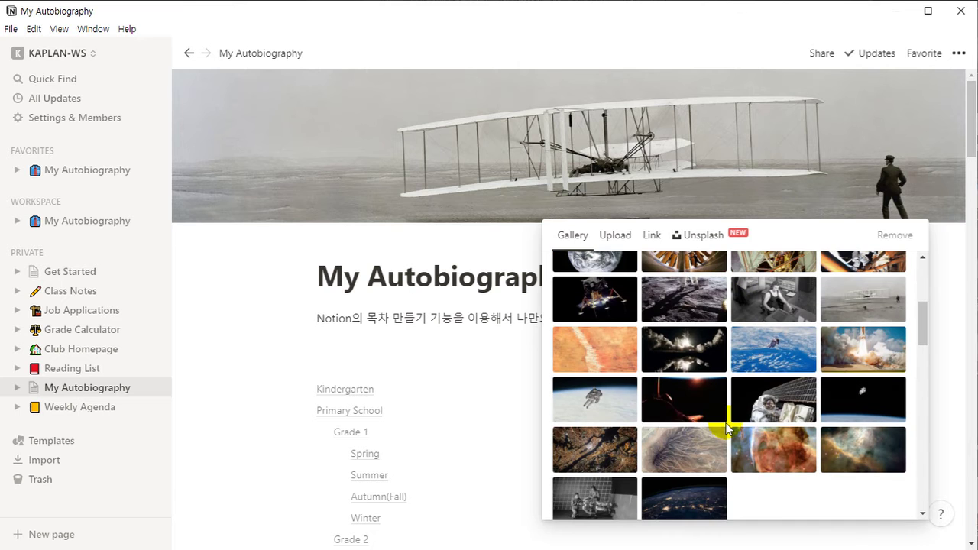
pyautogui.click(673, 363)
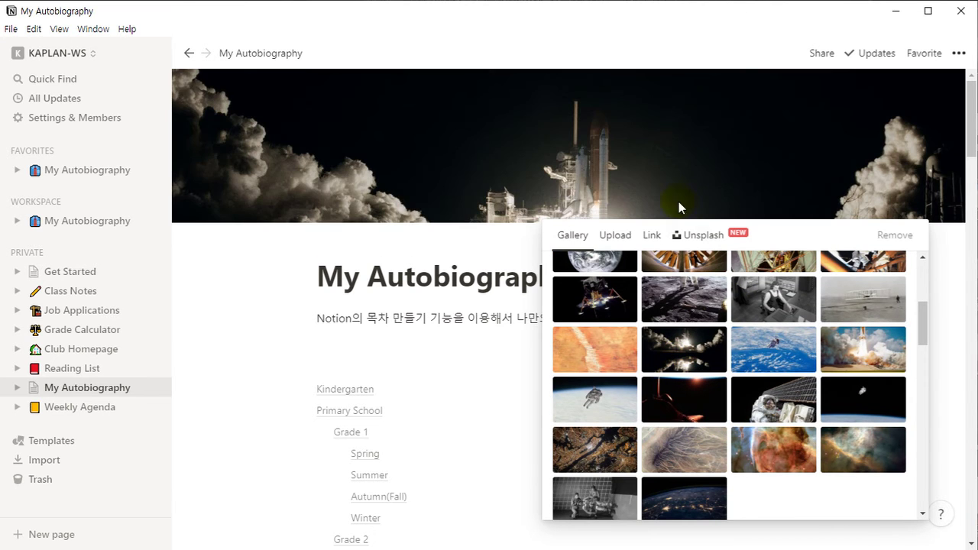
pyautogui.click(498, 201)
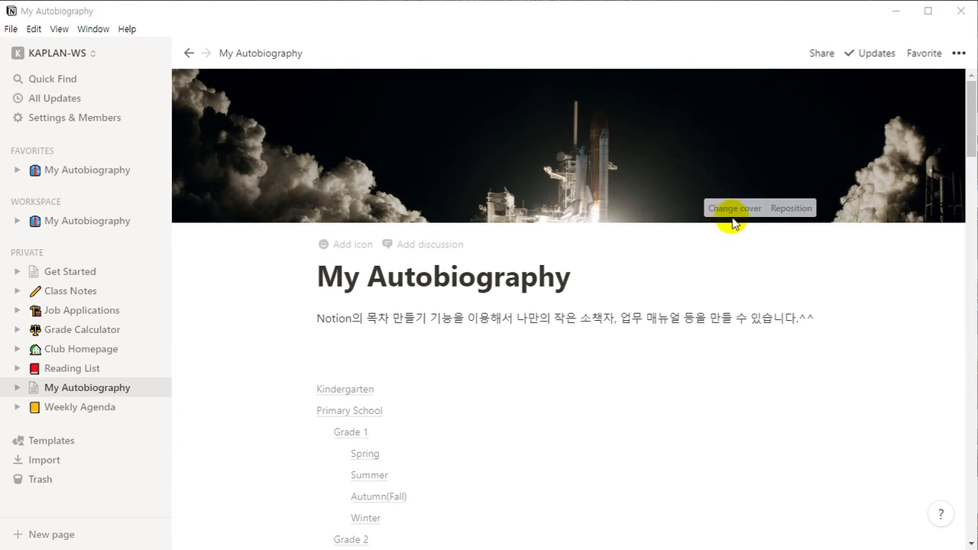
# Reposition the shuttle launch cover so its lower part with the launch pad and bright exhaust flames shows, and save the position
pyautogui.click(789, 208)
pyautogui.moveTo(639, 187); pyautogui.dragTo(699, 146)
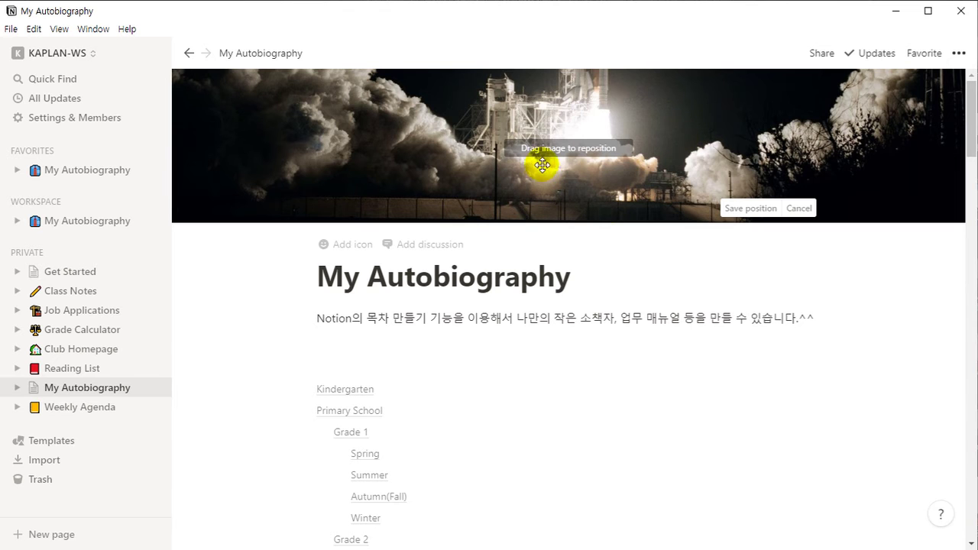
pyautogui.click(752, 208)
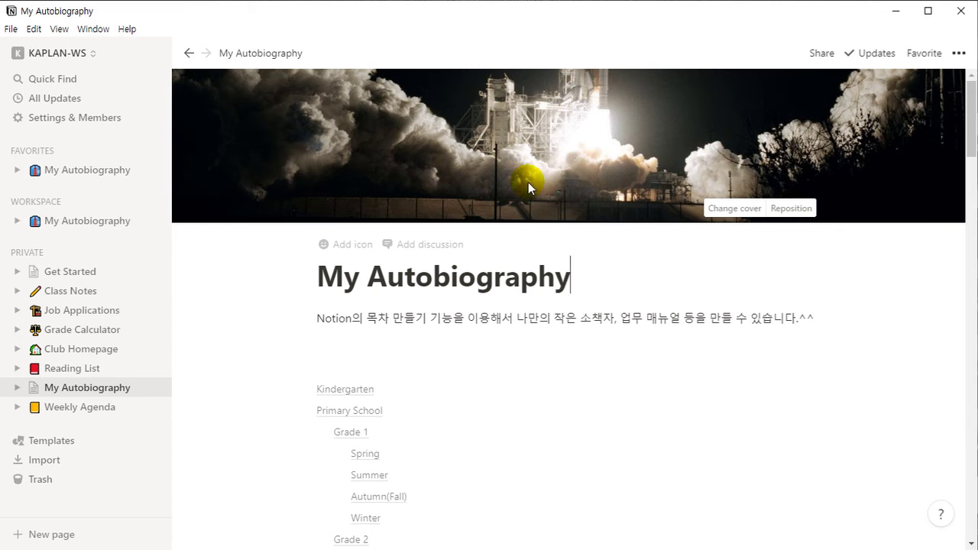
# Change the page cover to the gallery's painted portrait of a figure in green against a floral background and close the gallery
pyautogui.click(730, 211)
pyautogui.scroll(-5, 813, 421)
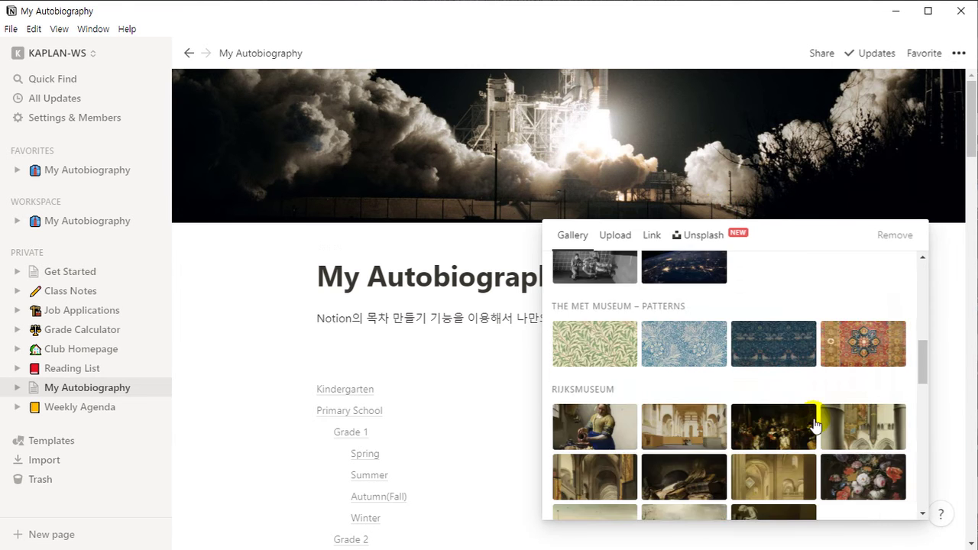
pyautogui.scroll(-5, 815, 420)
pyautogui.scroll(-5, 800, 414)
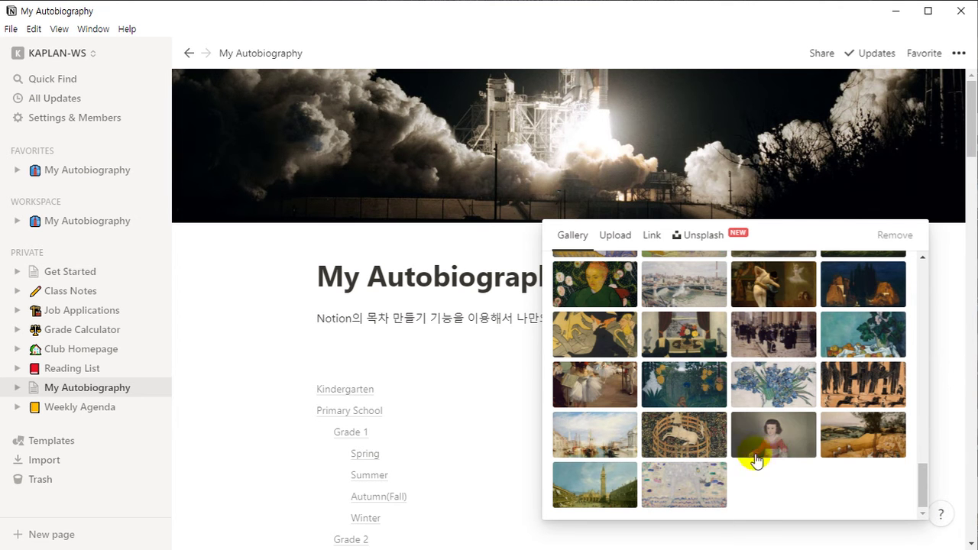
pyautogui.click(584, 296)
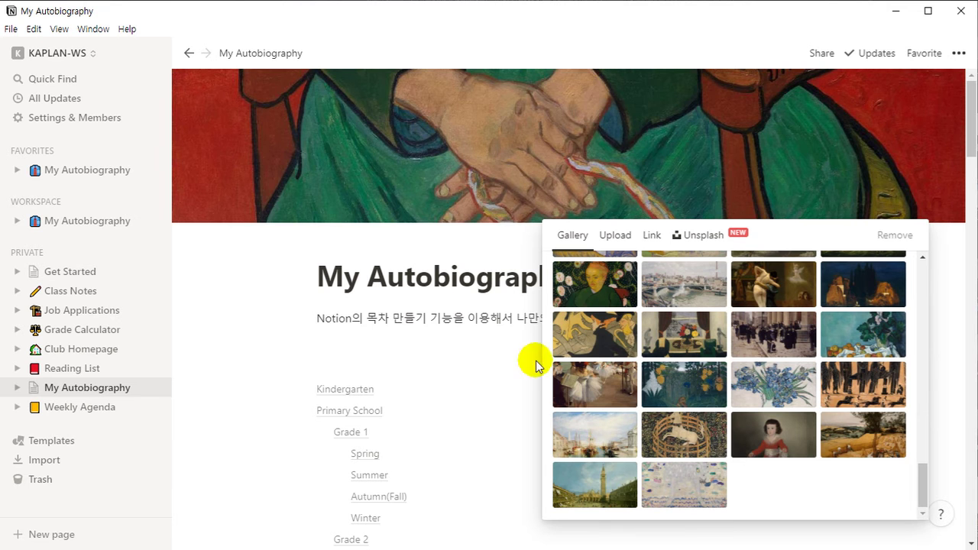
pyautogui.click(451, 254)
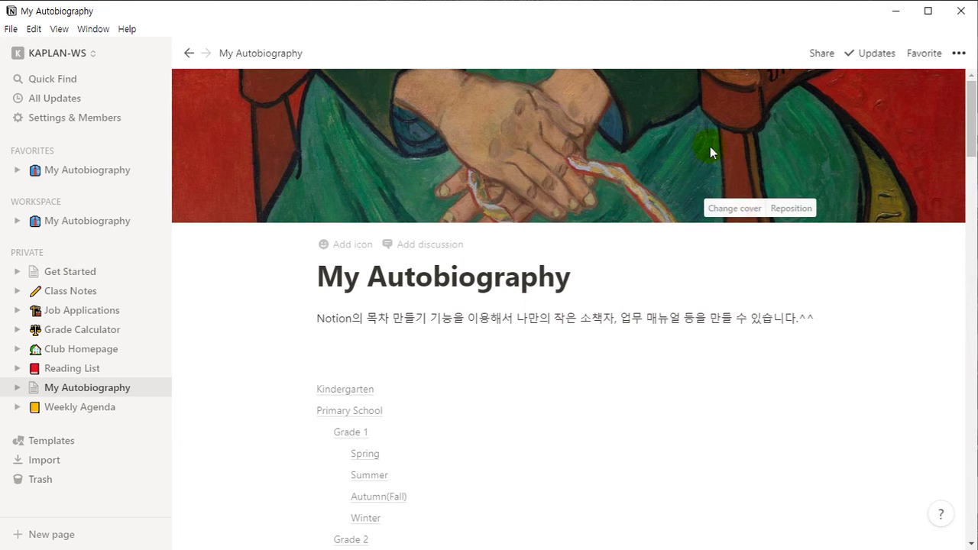
# Reposition the portrait cover so the painted face and surrounding flowers show, and save the position
pyautogui.click(792, 210)
pyautogui.moveTo(673, 143)
pyautogui.mouseDown()
pyautogui.moveTo(634, 152)
pyautogui.moveTo(637, 198)
pyautogui.moveTo(672, 192)
pyautogui.moveTo(677, 140)
pyautogui.moveTo(686, 224)
pyautogui.moveTo(686, 140)
pyautogui.moveTo(693, 192)
pyautogui.moveTo(691, 172)
pyautogui.mouseUp()
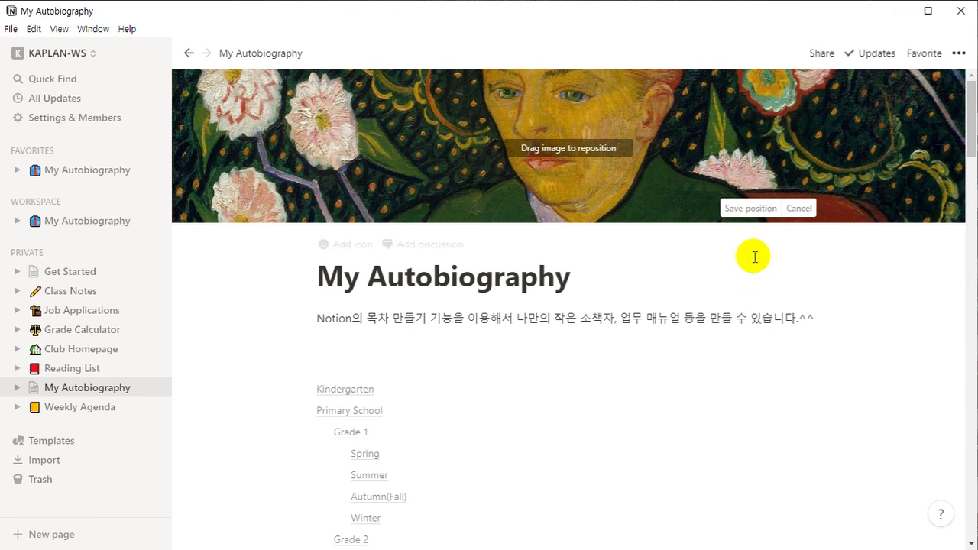
pyautogui.click(747, 209)
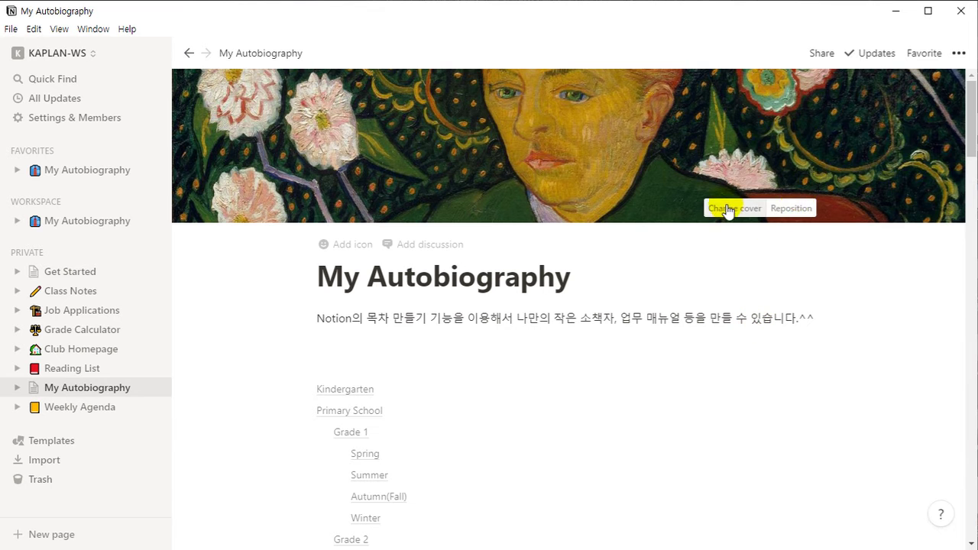
# Try the blue-to-red gradient and the blue-and-peach gradient from Color & Gradient as the page cover
pyautogui.click(726, 208)
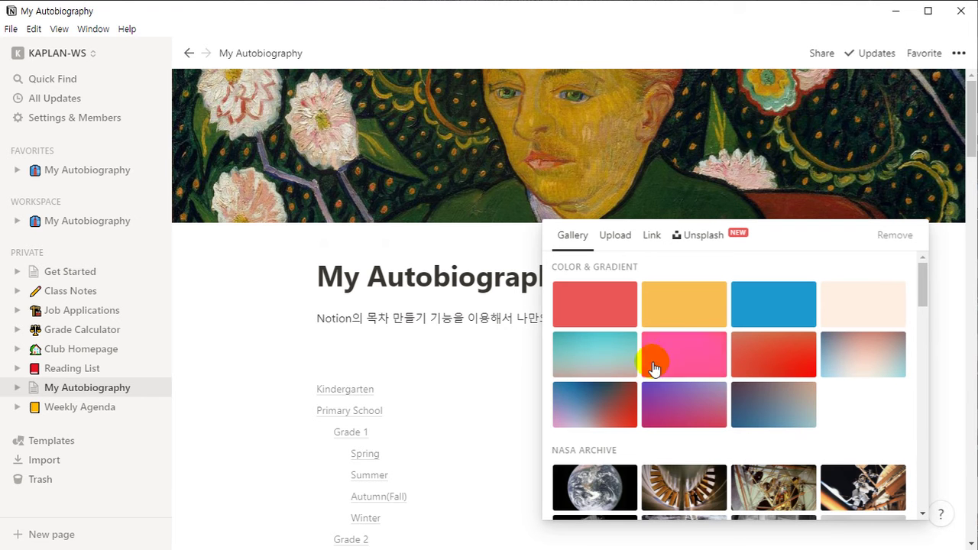
pyautogui.click(603, 398)
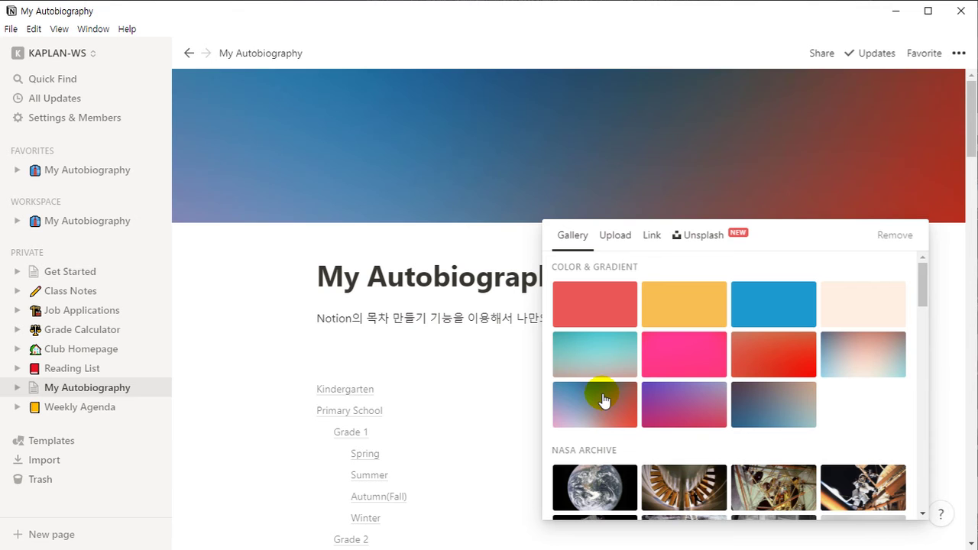
pyautogui.click(853, 344)
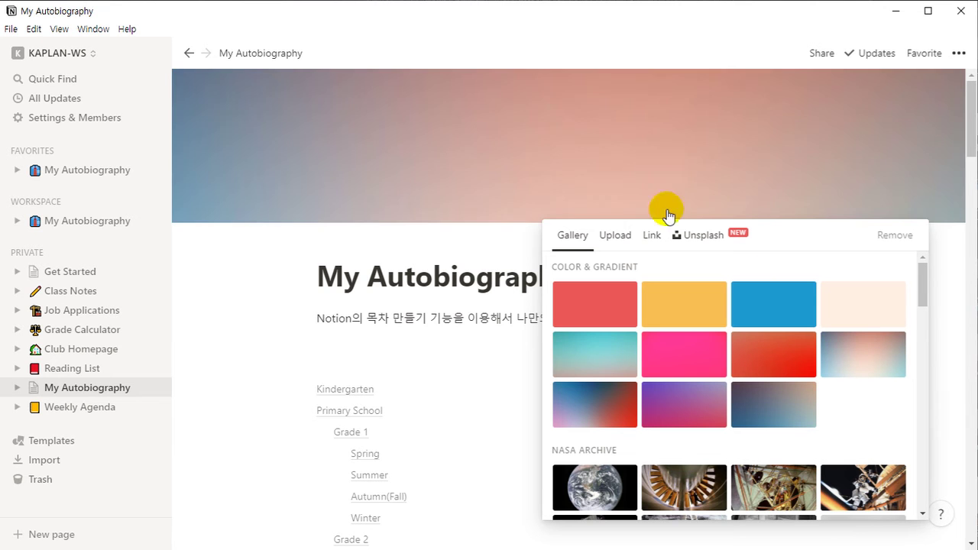
pyautogui.click(697, 359)
# Change the page cover to the Rijksmuseum painting of a woman pouring milk and close the gallery
pyautogui.scroll(-10, 699, 367)
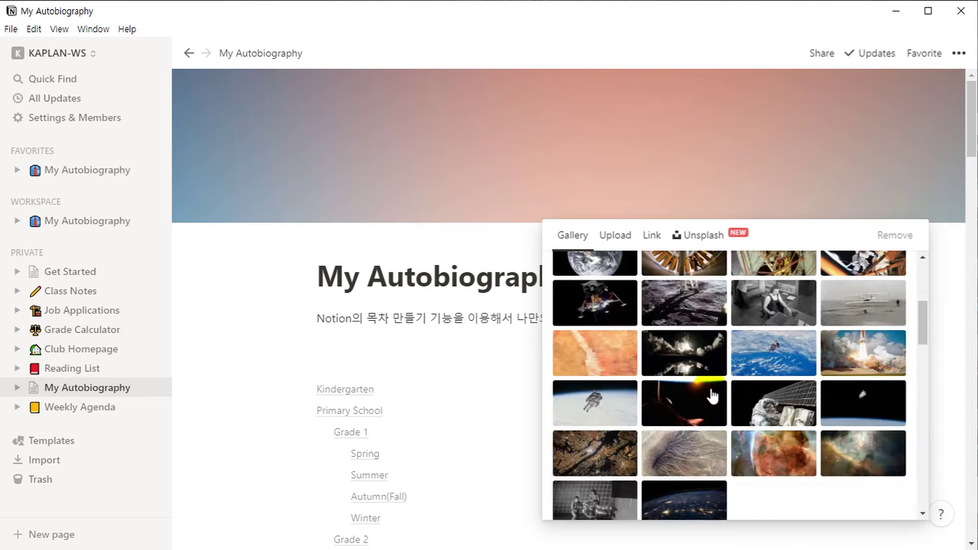
pyautogui.click(615, 321)
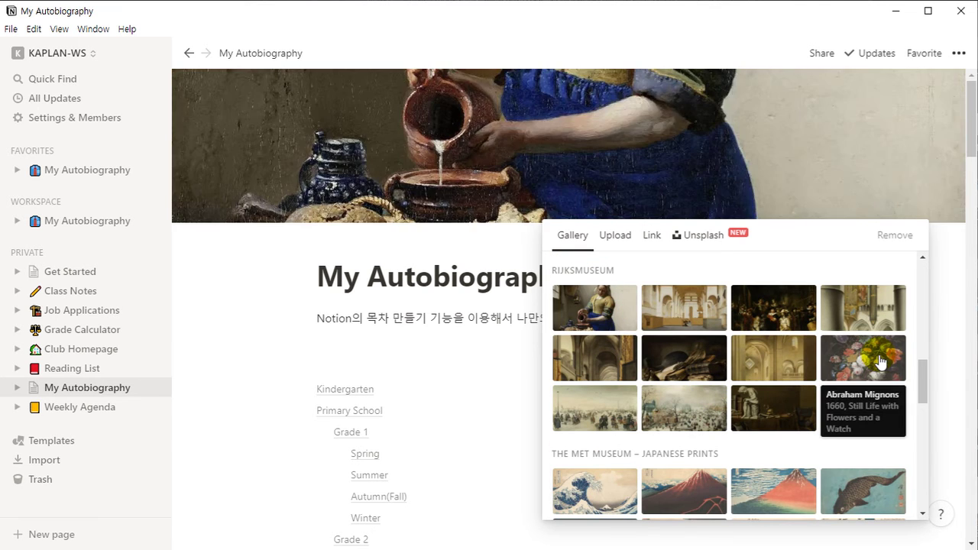
pyautogui.click(733, 156)
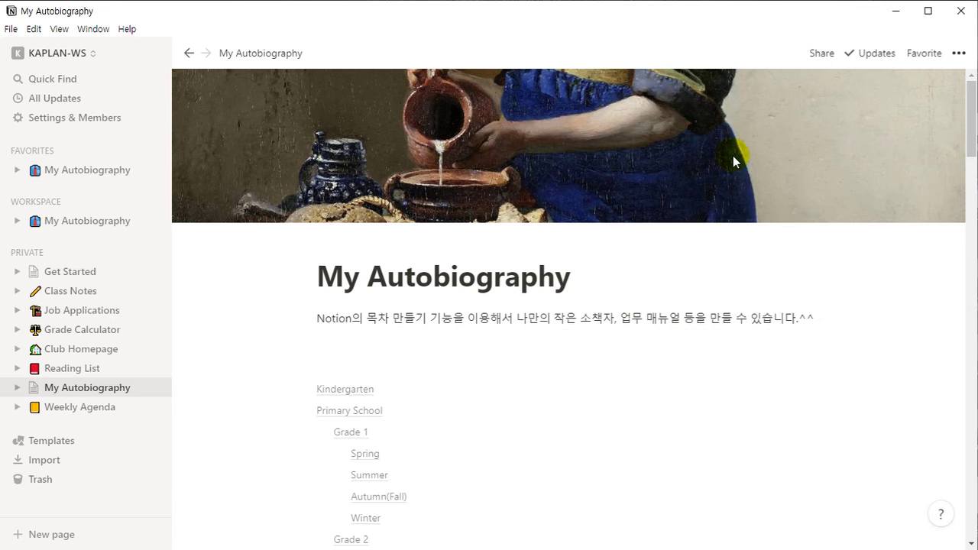
# Reposition the milk-pouring painting so its lower part with the bread basket and table shows, and save the position
pyautogui.click(791, 208)
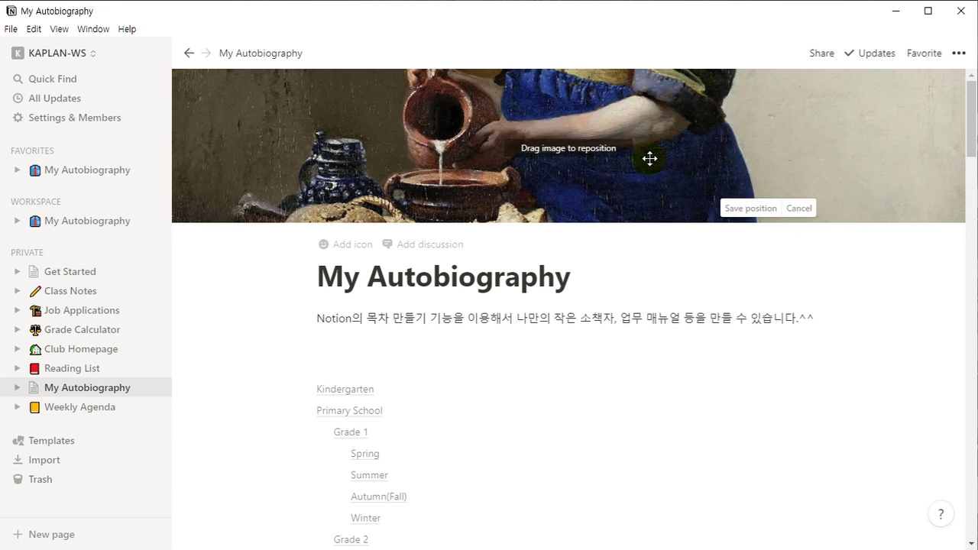
pyautogui.moveTo(650, 169); pyautogui.dragTo(651, 201)
pyautogui.moveTo(686, 133); pyautogui.dragTo(691, 238)
pyautogui.moveTo(690, 152)
pyautogui.mouseDown()
pyautogui.moveTo(692, 204)
pyautogui.moveTo(690, 94)
pyautogui.moveTo(675, 170)
pyautogui.moveTo(679, 160)
pyautogui.mouseUp()
pyautogui.moveTo(678, 159)
pyautogui.mouseDown()
pyautogui.moveTo(679, 170)
pyautogui.moveTo(677, 159)
pyautogui.mouseUp()
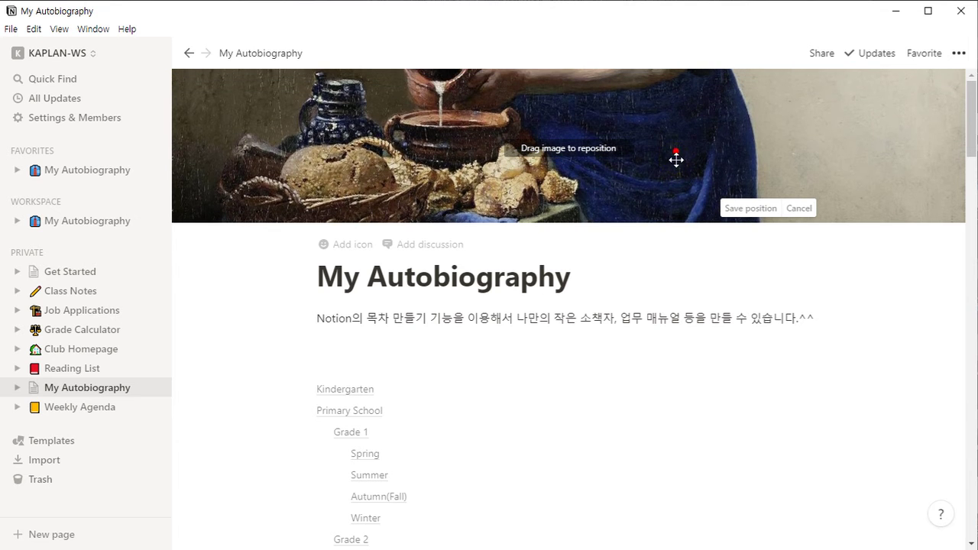
pyautogui.click(736, 209)
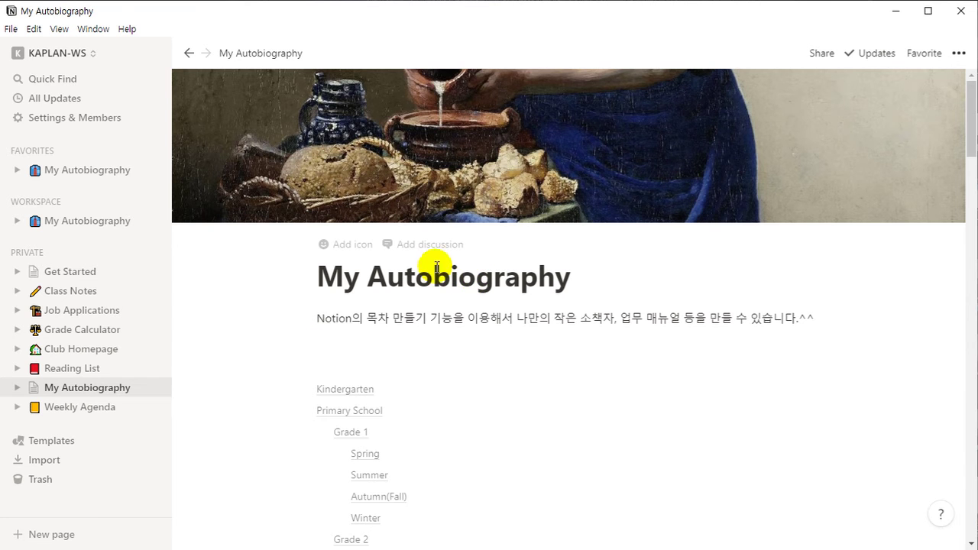
# Add an icon to the My Autobiography page and open its emoji picker
pyautogui.moveTo(372, 188)
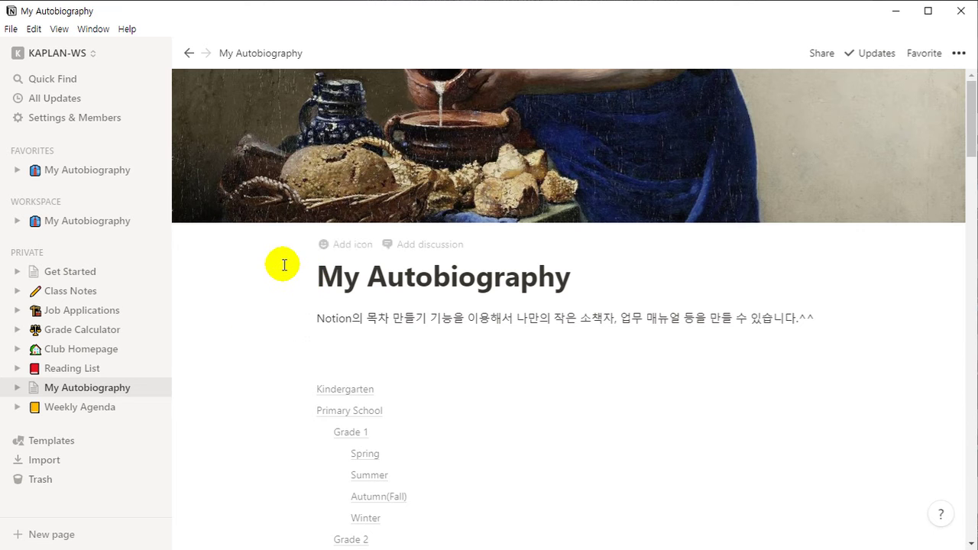
pyautogui.click(339, 243)
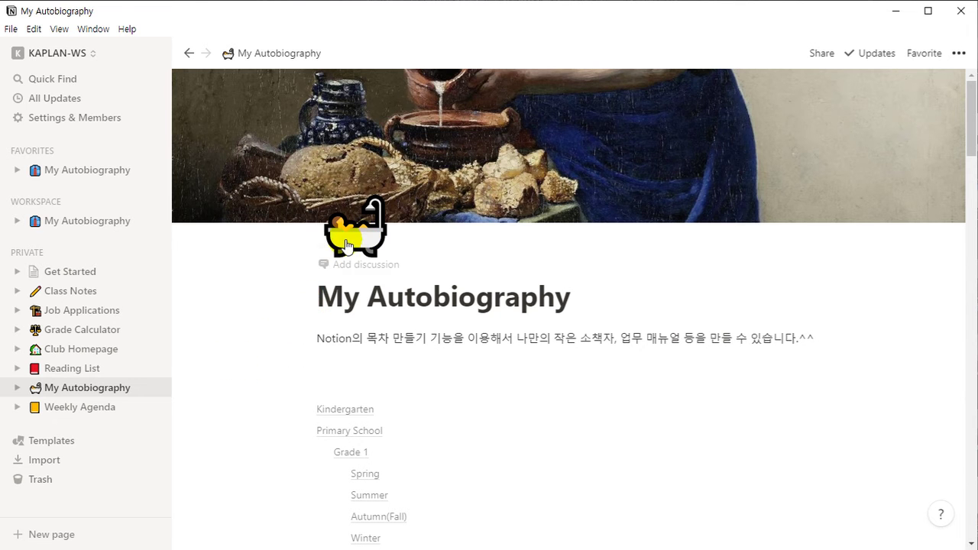
pyautogui.click(348, 243)
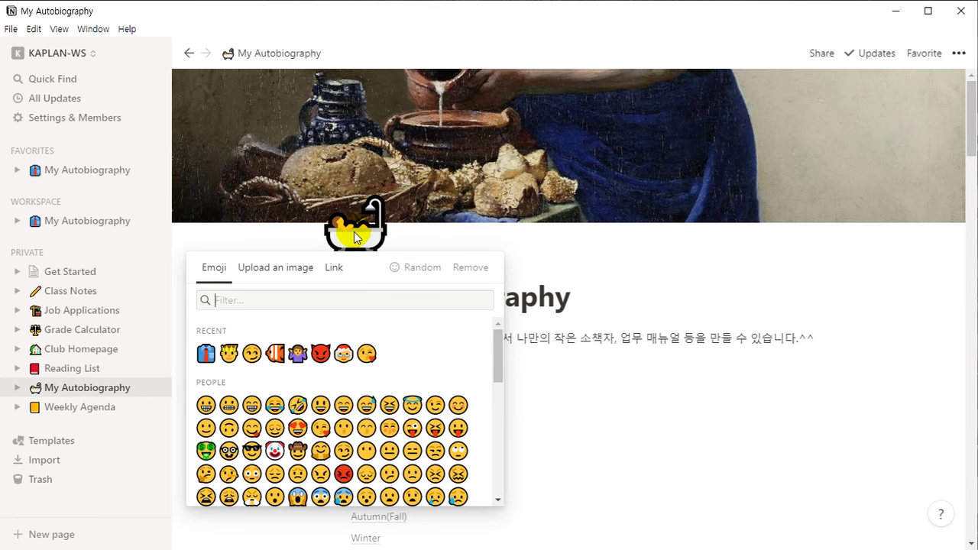
pyautogui.click(711, 309)
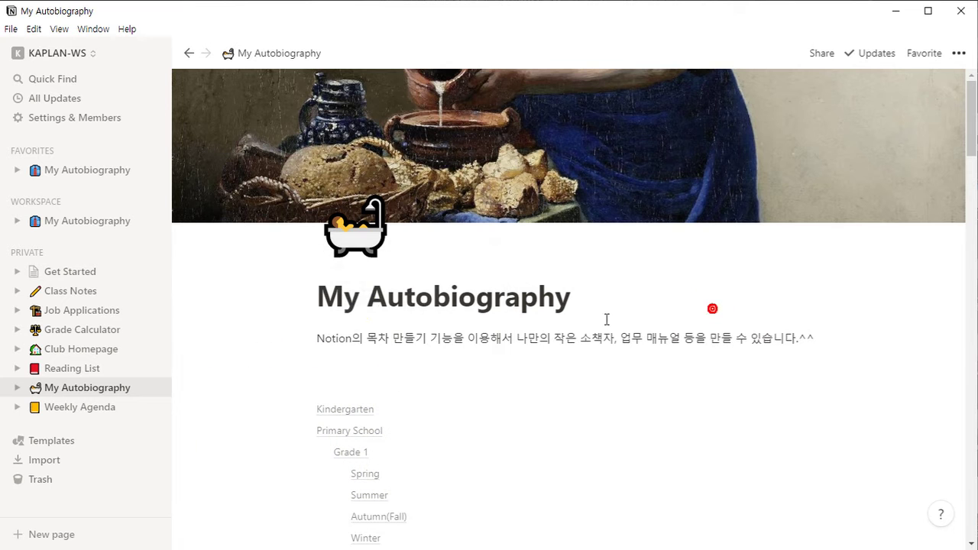
pyautogui.click(362, 236)
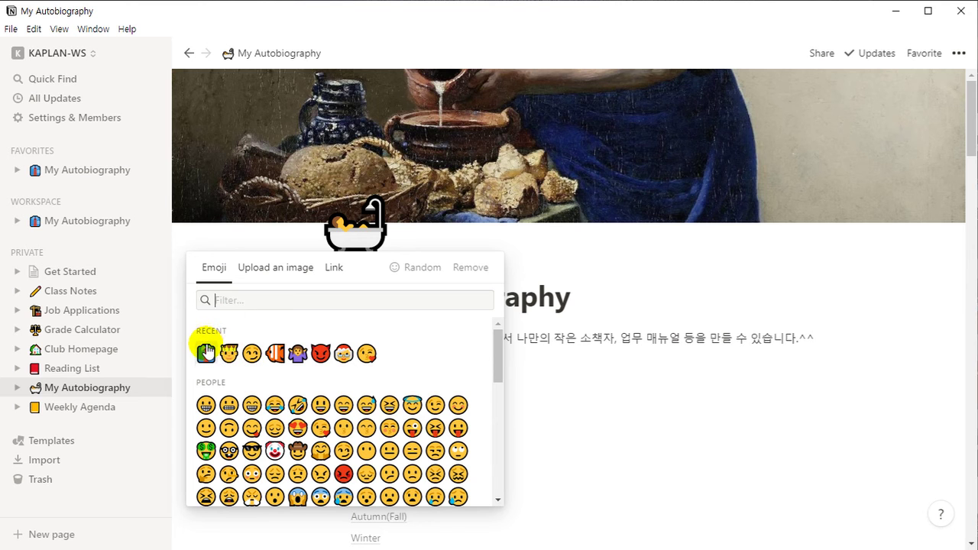
pyautogui.moveTo(190, 324)
pyautogui.mouseDown()
pyautogui.moveTo(271, 361)
pyautogui.moveTo(382, 374)
pyautogui.mouseUp()
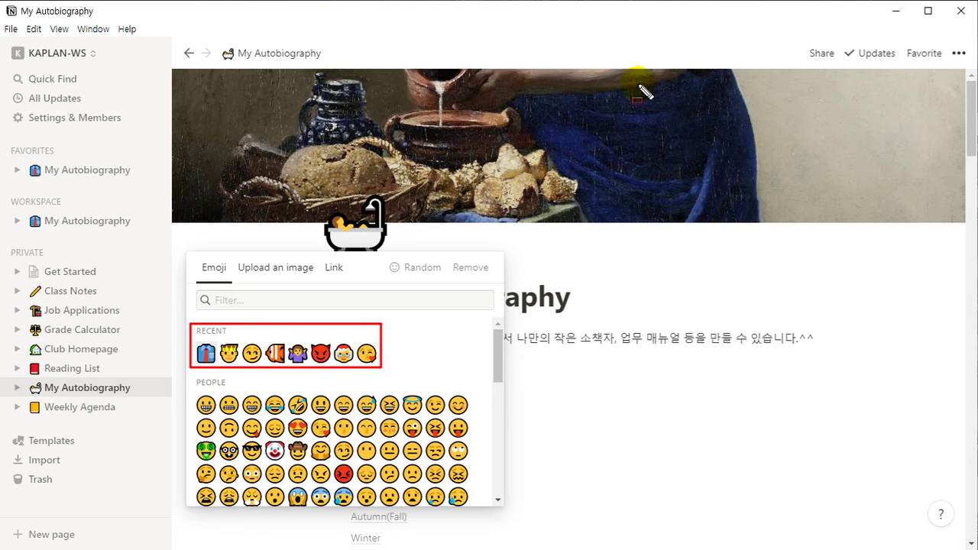
pyautogui.moveTo(642, 130)
pyautogui.mouseDown()
pyautogui.moveTo(407, 280)
pyautogui.moveTo(389, 328)
pyautogui.mouseUp()
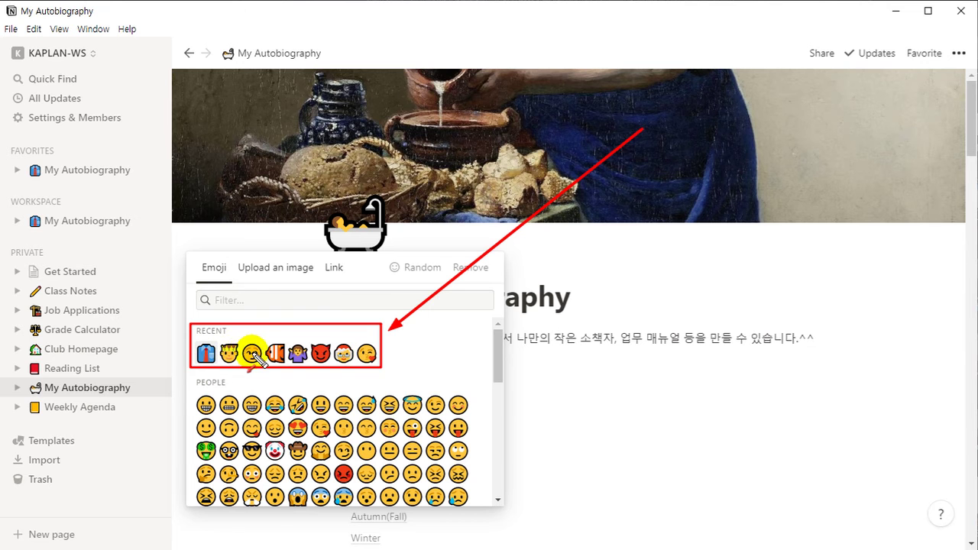
pyautogui.press('Escape')
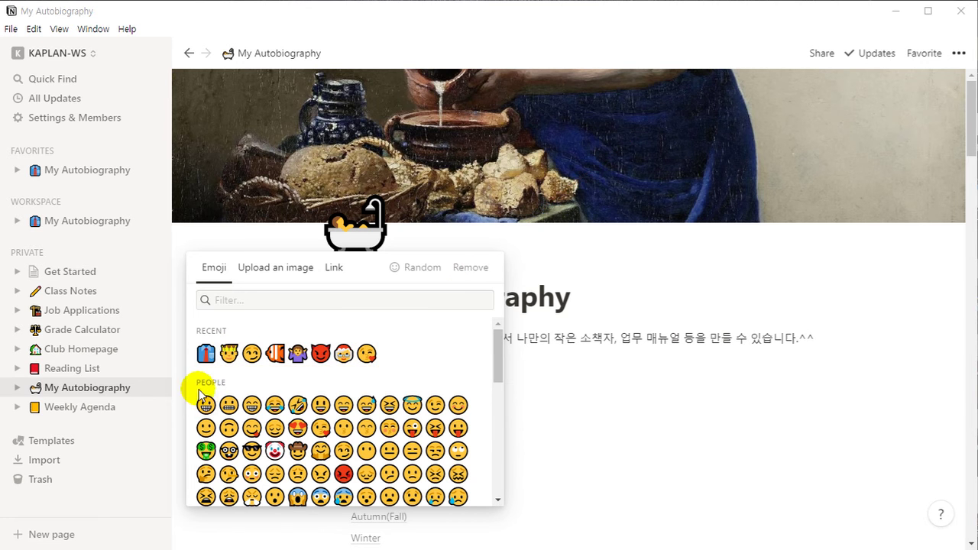
# Set the page icon to the dizzy face emoji with spiral eyes from the People group
pyautogui.scroll(-3, 236, 401)
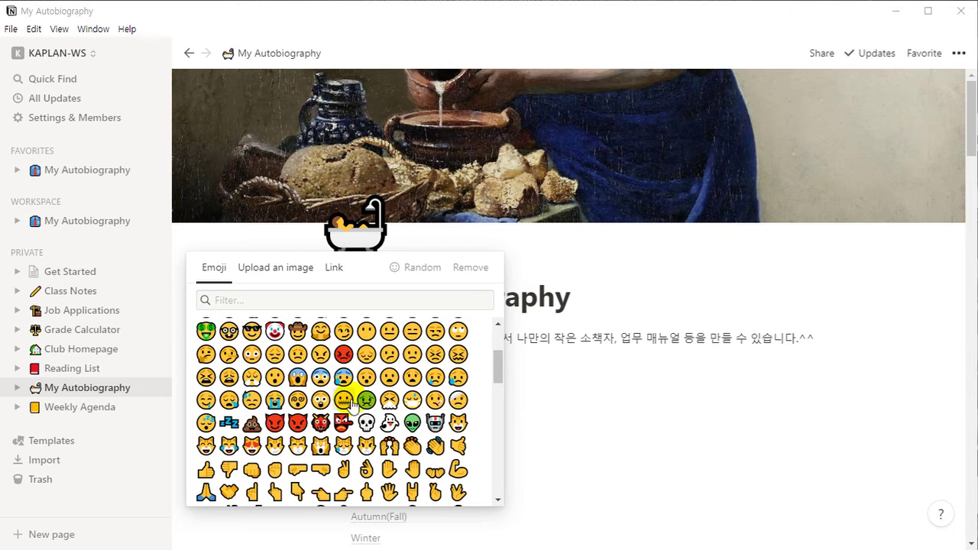
pyautogui.scroll(1, 382, 405)
pyautogui.scroll(1, 360, 404)
pyautogui.scroll(-2, 371, 393)
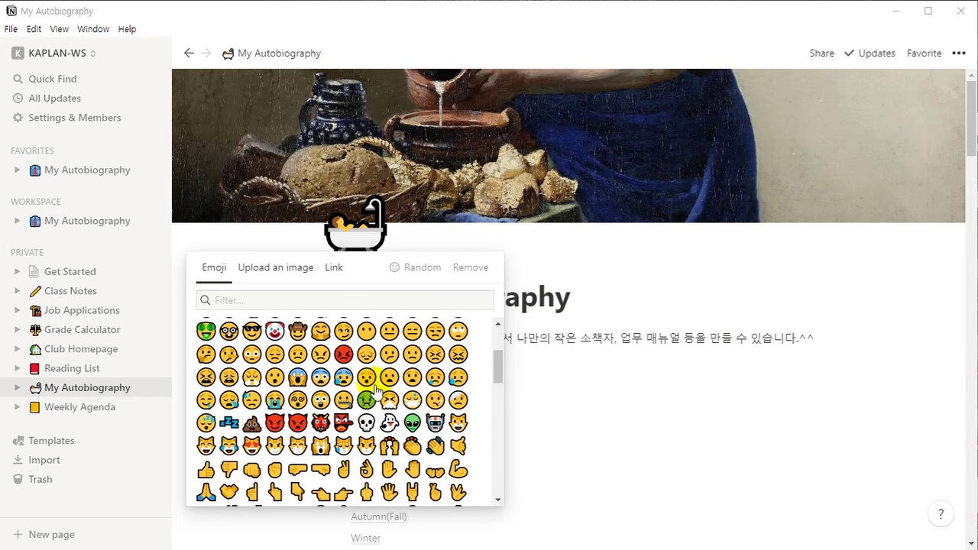
pyautogui.click(297, 401)
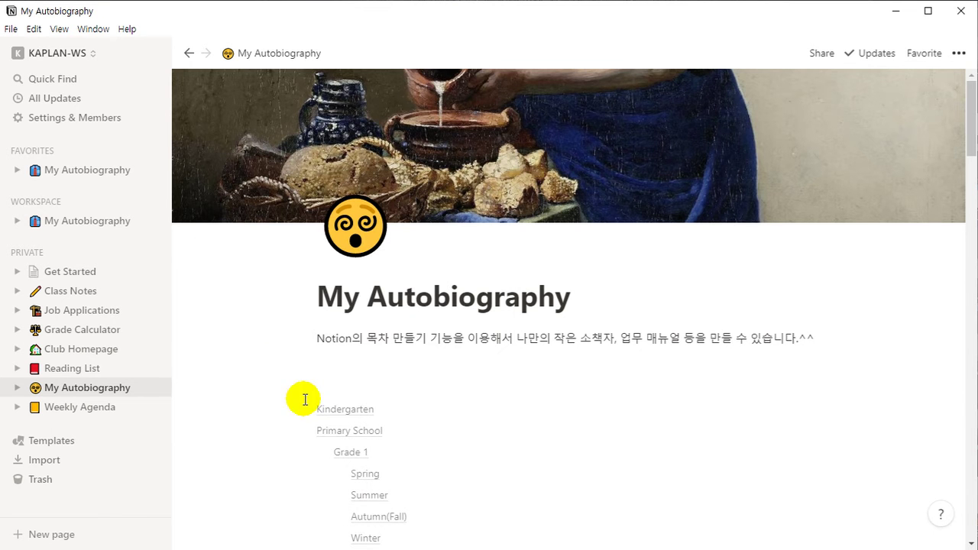
# Browse the recent and People emojis available for the page icon, and close the picker without choosing one
pyautogui.click(356, 229)
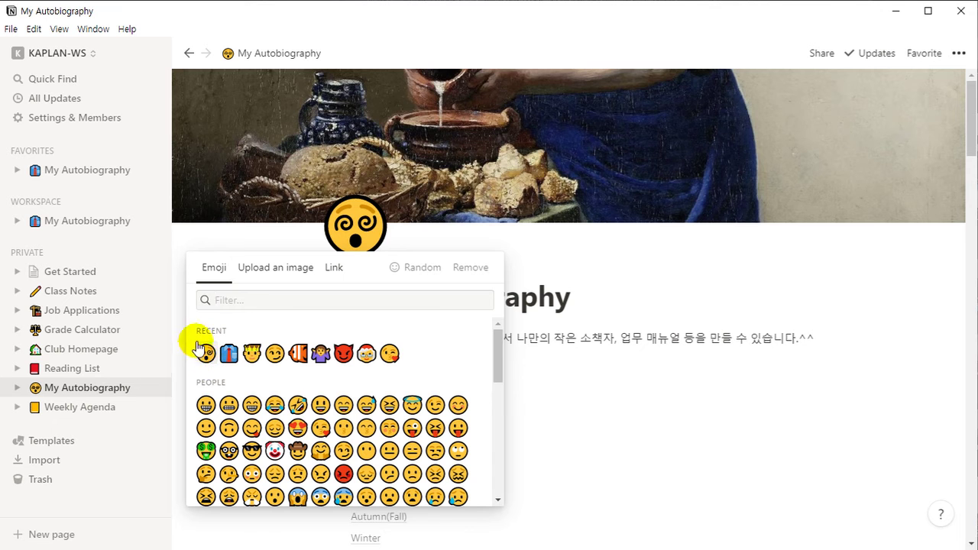
pyautogui.scroll(-3, 377, 376)
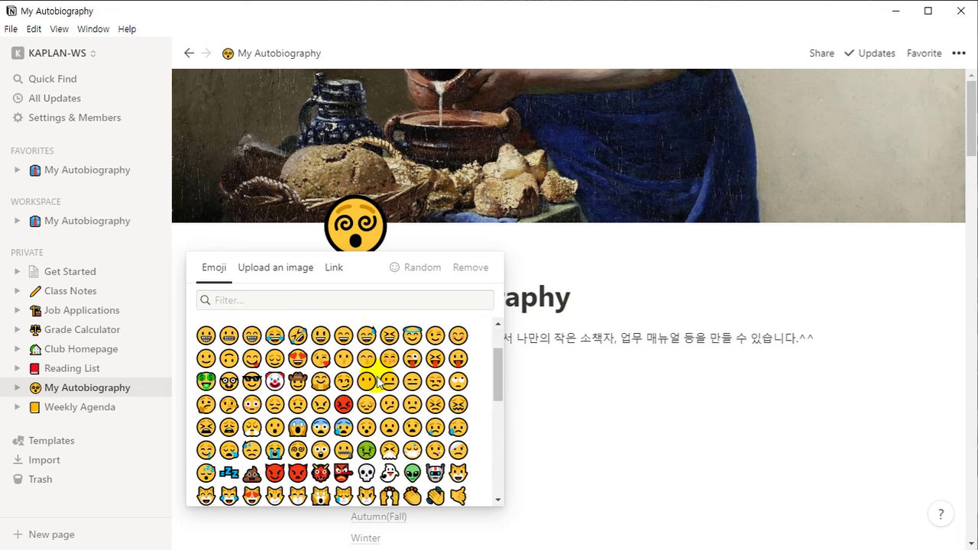
pyautogui.scroll(-5, 377, 386)
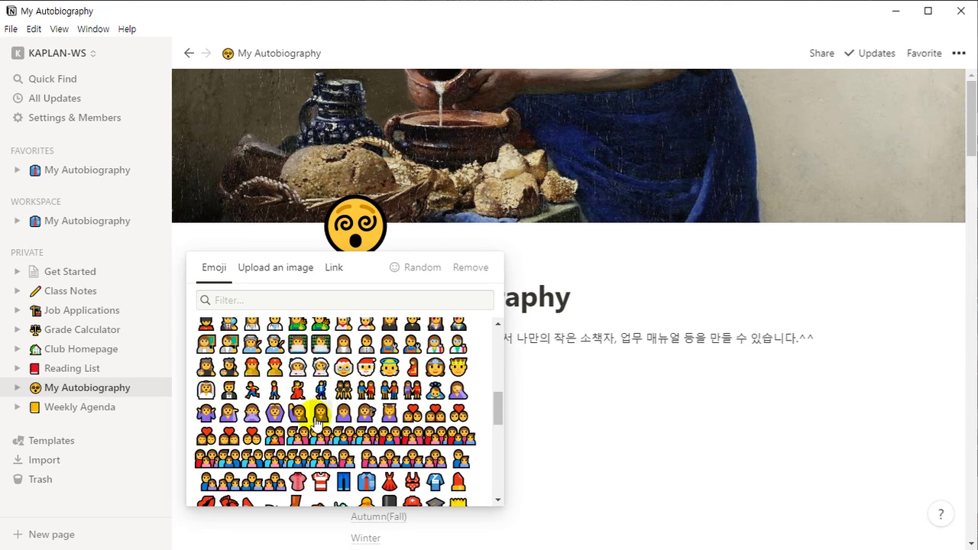
pyautogui.click(592, 286)
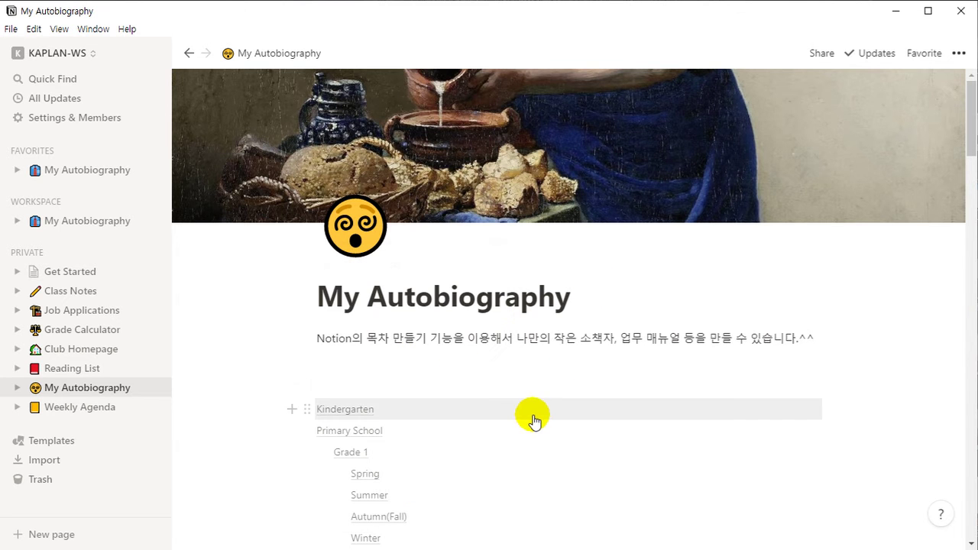
pyautogui.moveTo(530, 413); pyautogui.dragTo(317, 362)
pyautogui.moveTo(290, 276)
pyautogui.mouseDown()
pyautogui.moveTo(546, 425)
pyautogui.moveTo(814, 544)
pyautogui.moveTo(843, 549)
pyautogui.moveTo(845, 541)
pyautogui.moveTo(841, 549)
pyautogui.mouseUp()
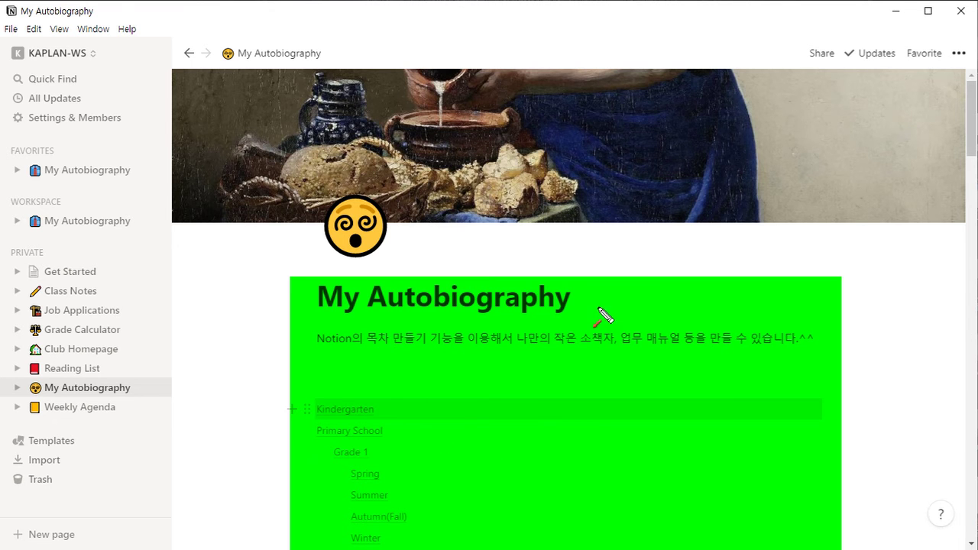
pyautogui.moveTo(628, 307); pyautogui.dragTo(686, 180)
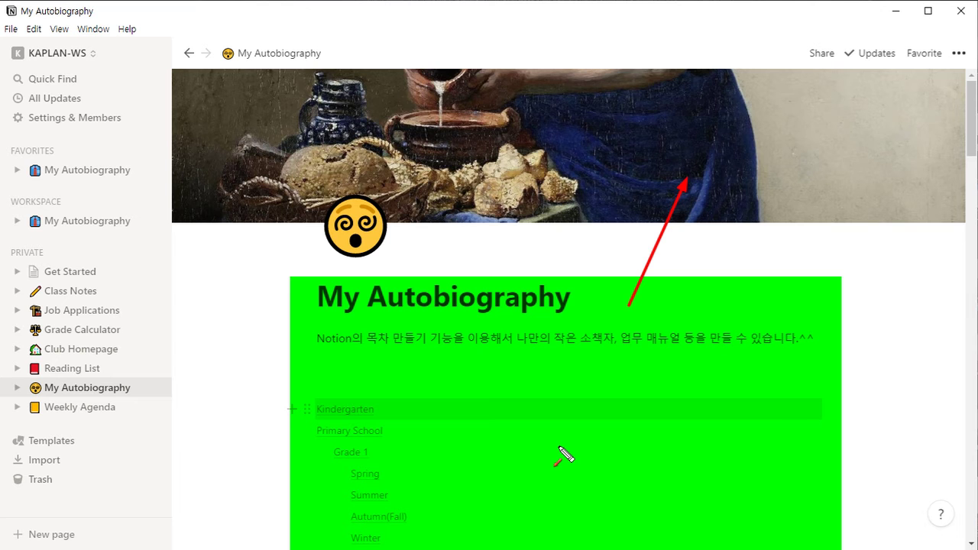
pyautogui.moveTo(566, 379); pyautogui.dragTo(386, 252)
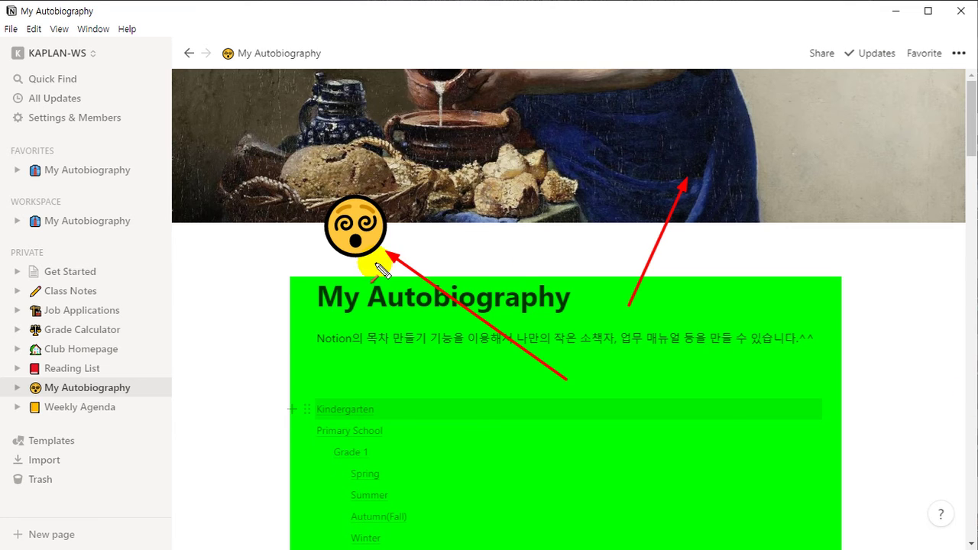
pyautogui.press('Escape')
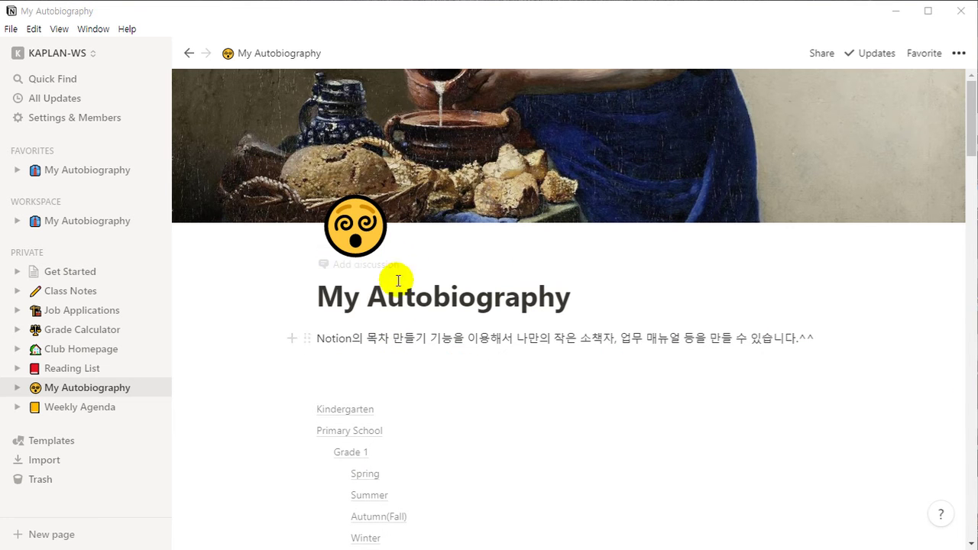
# Change the My Autobiography page icon to the briefcase emoji from the People group
pyautogui.click(355, 233)
pyautogui.scroll(-10, 481, 384)
pyautogui.scroll(-3, 489, 382)
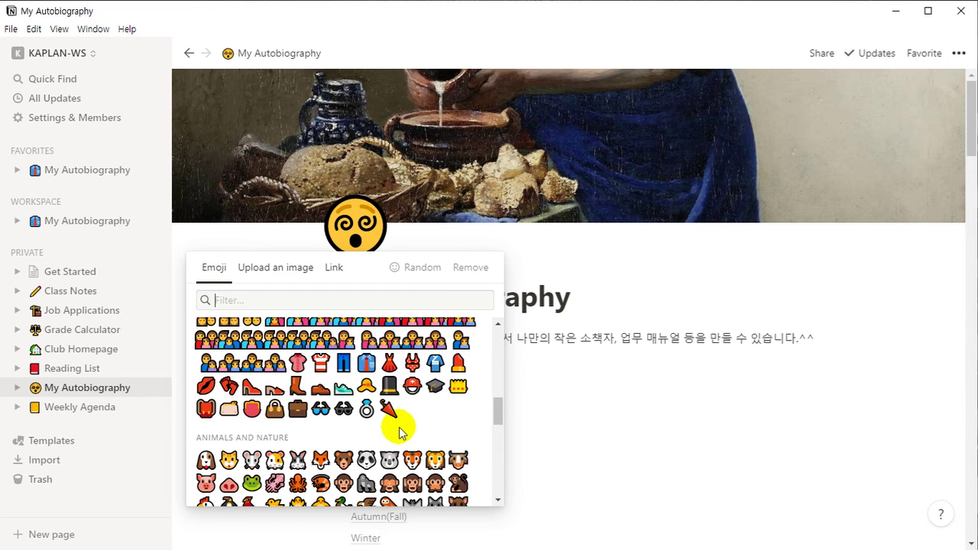
pyautogui.click(297, 411)
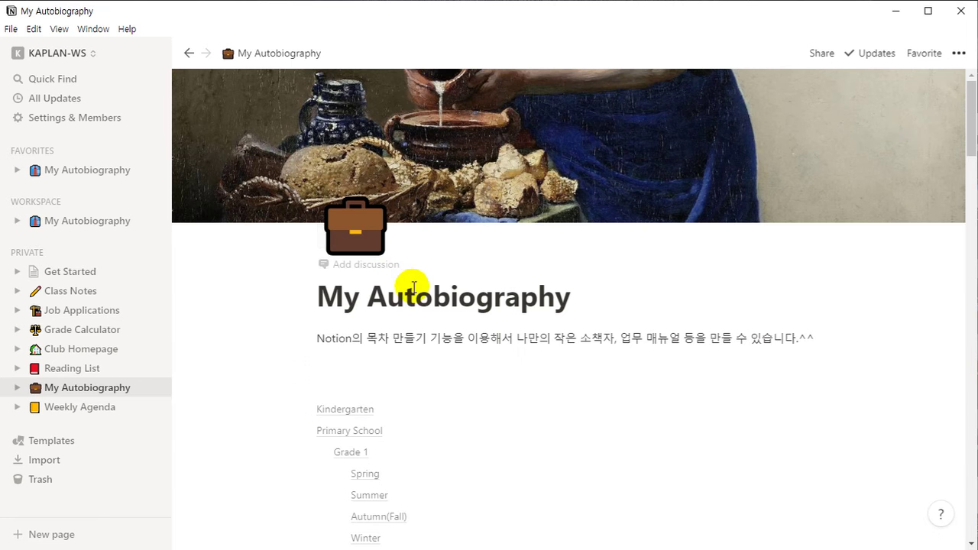
# Look through the nature, food and activity emojis and set the page icon to the gold trophy
pyautogui.click(356, 229)
pyautogui.scroll(-5, 424, 377)
pyautogui.scroll(-5, 424, 378)
pyautogui.scroll(-3, 424, 383)
pyautogui.scroll(4, 415, 380)
pyautogui.scroll(-2, 317, 393)
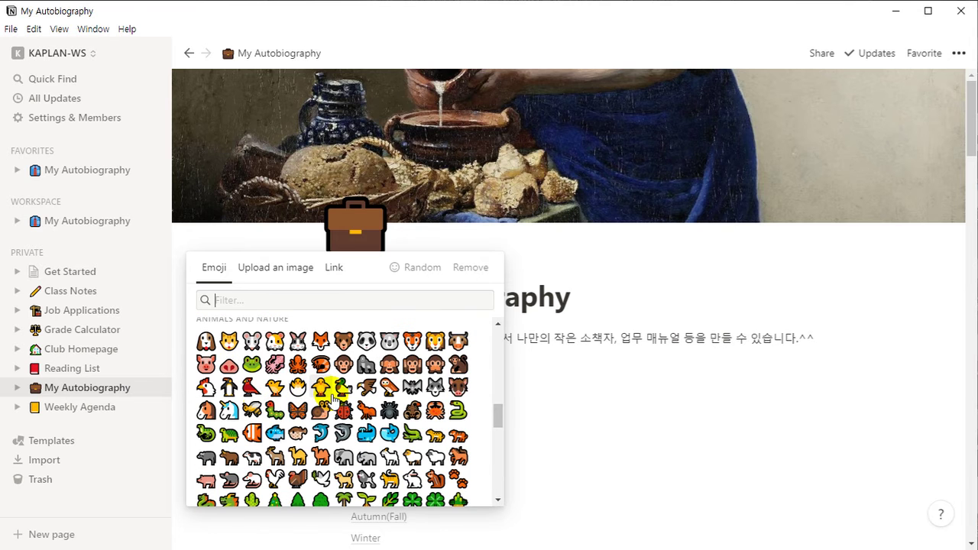
pyautogui.scroll(-5, 321, 443)
pyautogui.scroll(2, 312, 441)
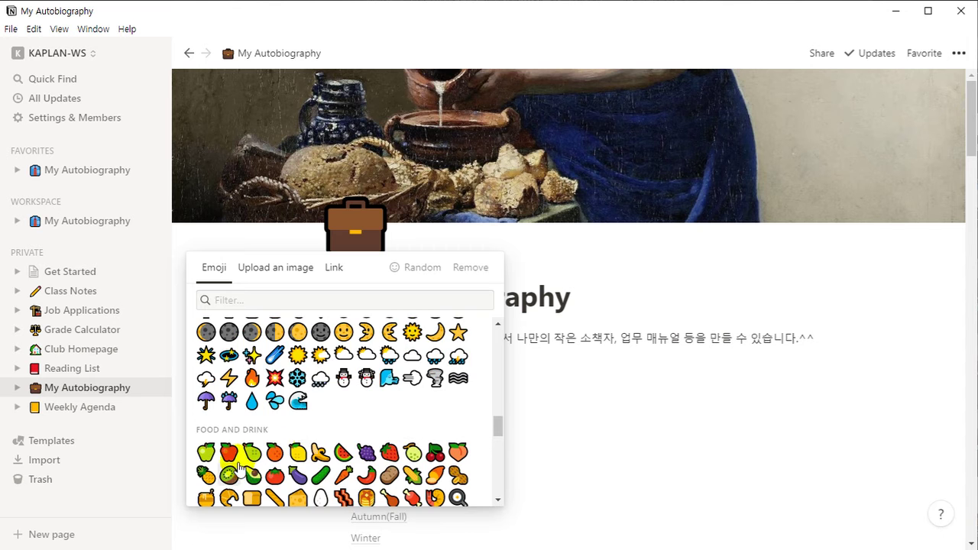
pyautogui.scroll(-3, 252, 459)
pyautogui.scroll(-5, 413, 403)
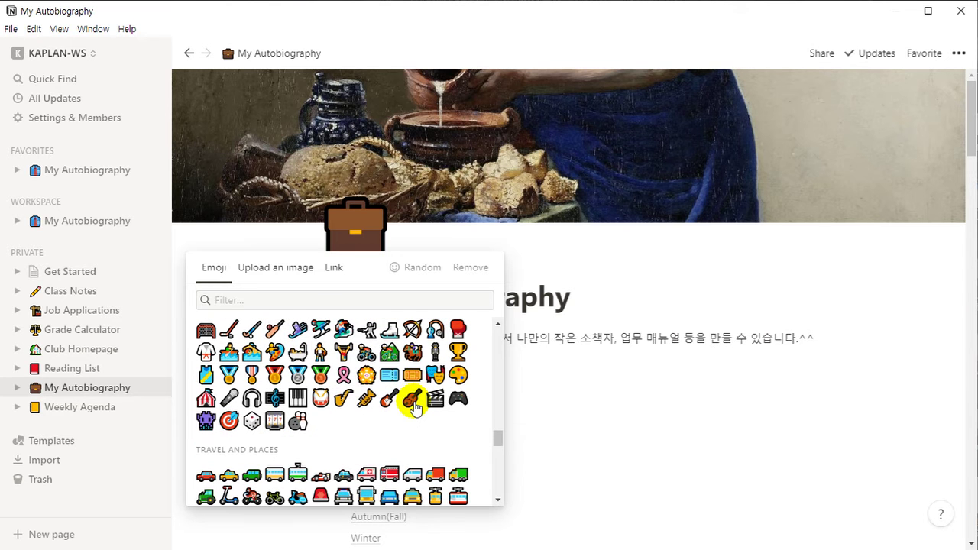
pyautogui.scroll(3, 260, 417)
pyautogui.scroll(-3, 246, 428)
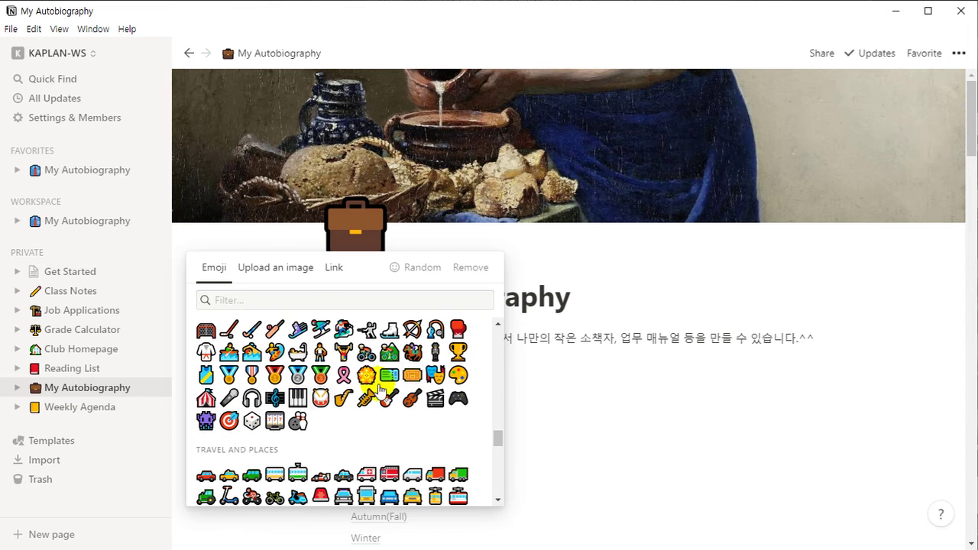
pyautogui.click(459, 353)
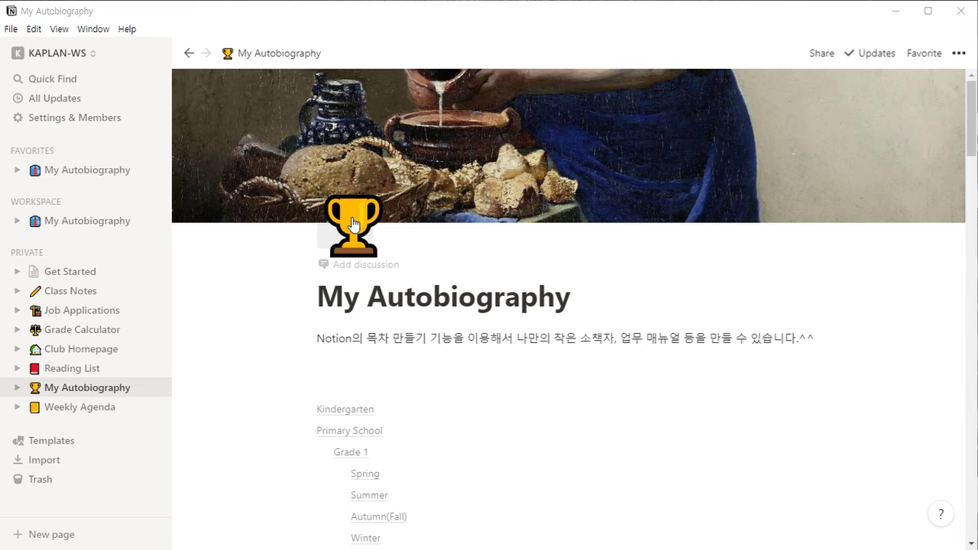
# Filter the page icon emojis by "pen" and set the icon to the open book from the Objects group
pyautogui.click(361, 220)
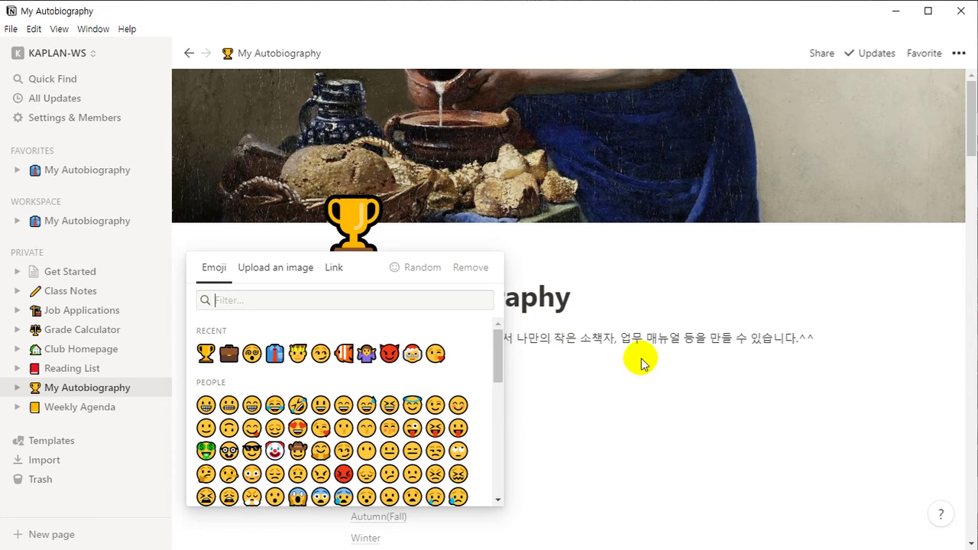
pyautogui.click(743, 314)
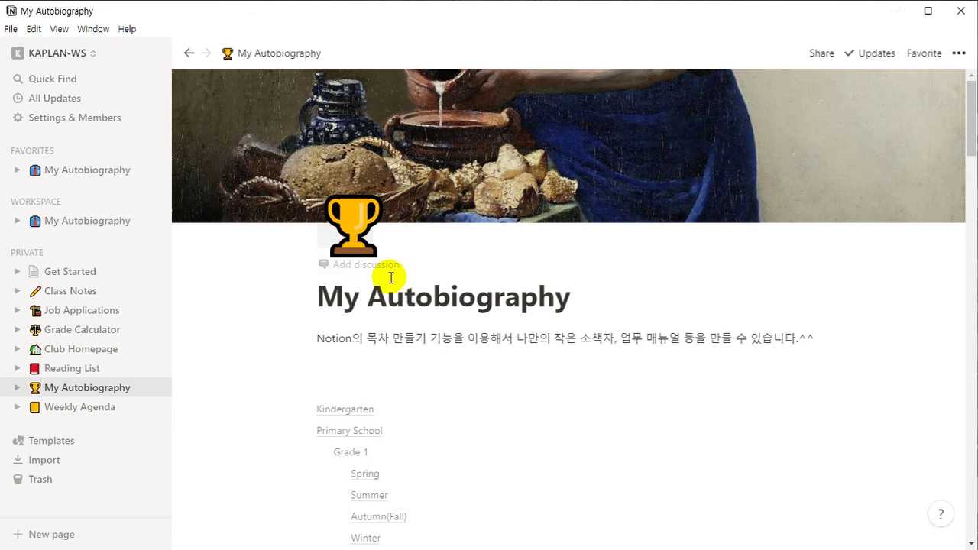
pyautogui.click(356, 233)
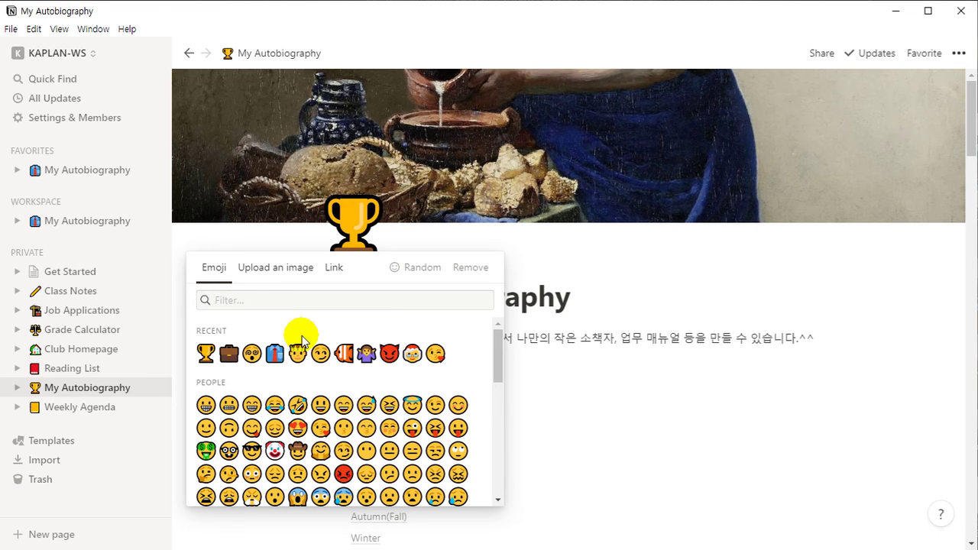
pyautogui.write('pen')
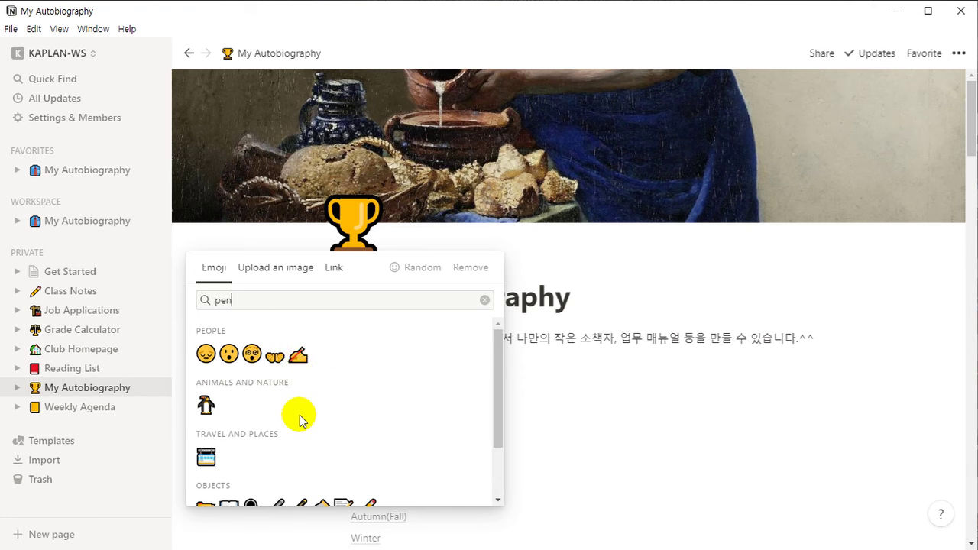
pyautogui.scroll(-1, 299, 415)
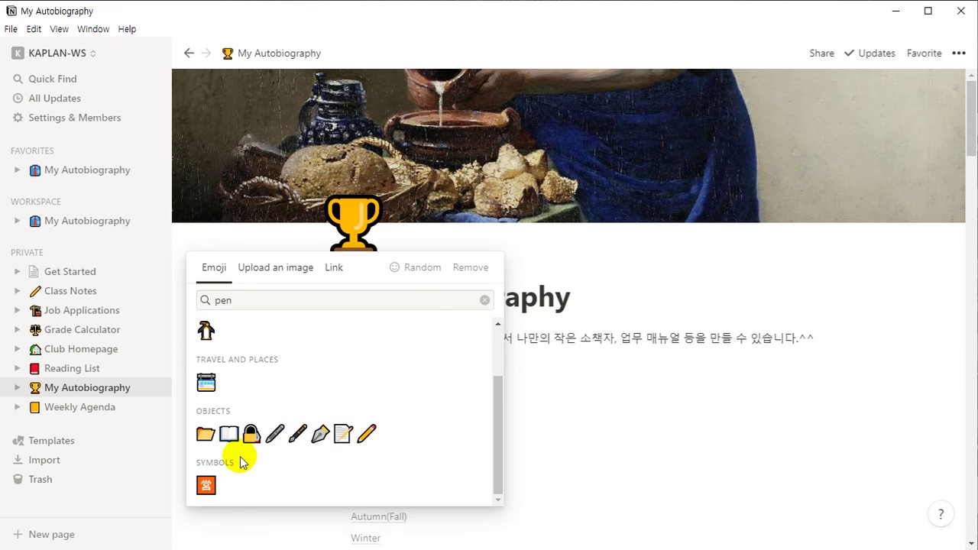
pyautogui.click(229, 436)
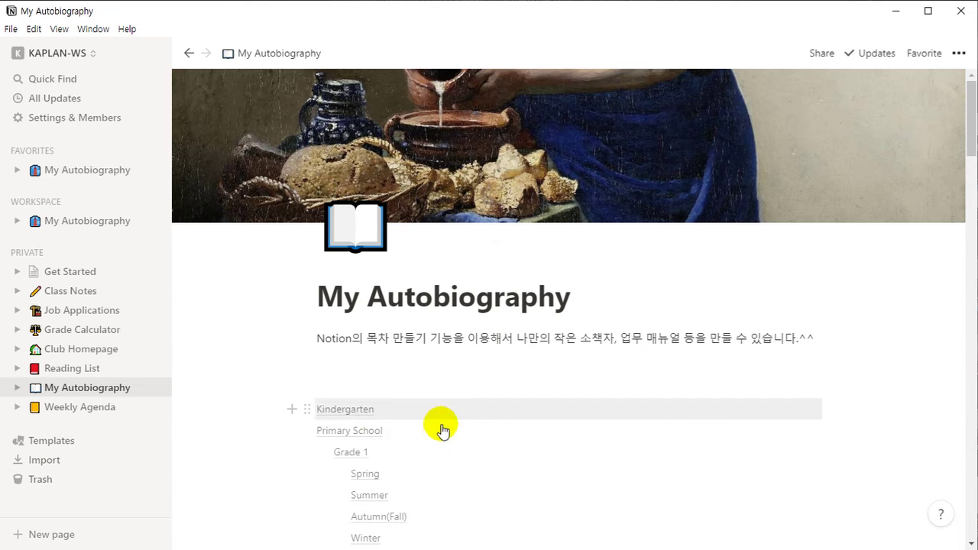
# Filter the emojis by "pen" again and set the page icon to the memo with pencil from the Objects group
pyautogui.click(356, 230)
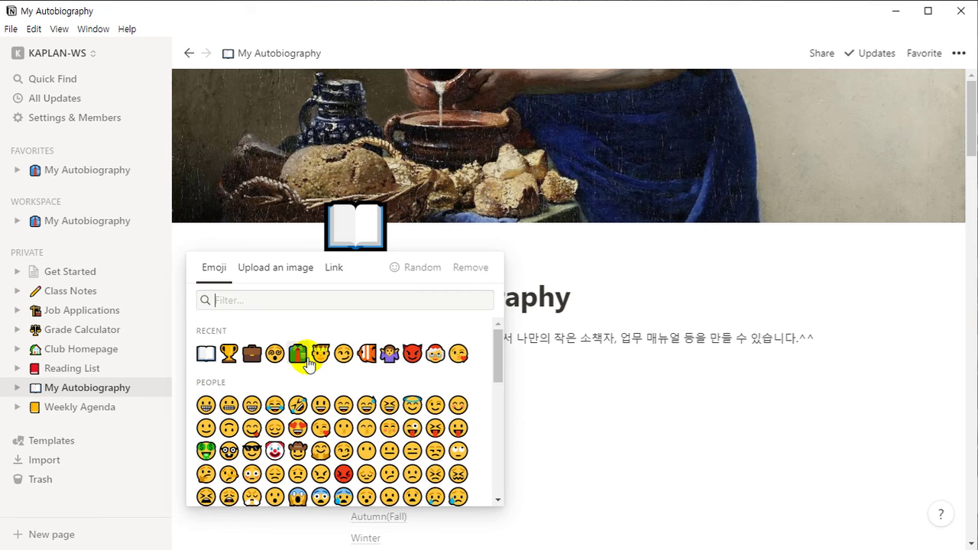
pyautogui.write('pen')
pyautogui.scroll(-2, 308, 363)
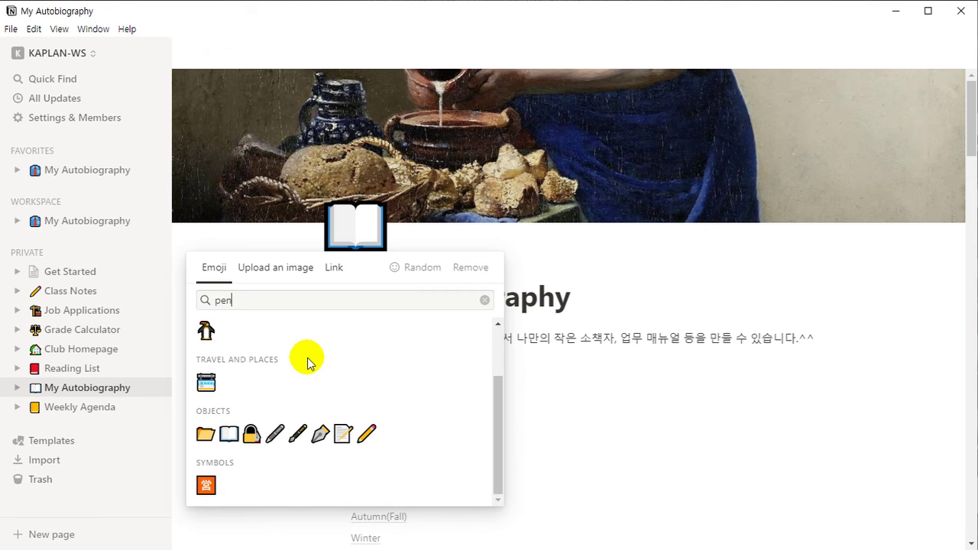
pyautogui.click(343, 434)
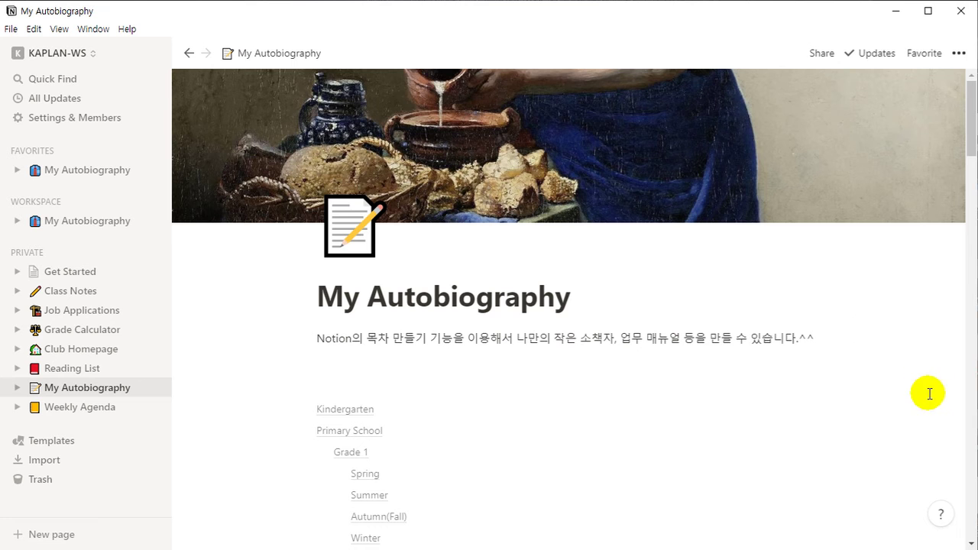
# Browse the page icon emojis down to the Food and Drink group, and close the picker without choosing one
pyautogui.click(350, 229)
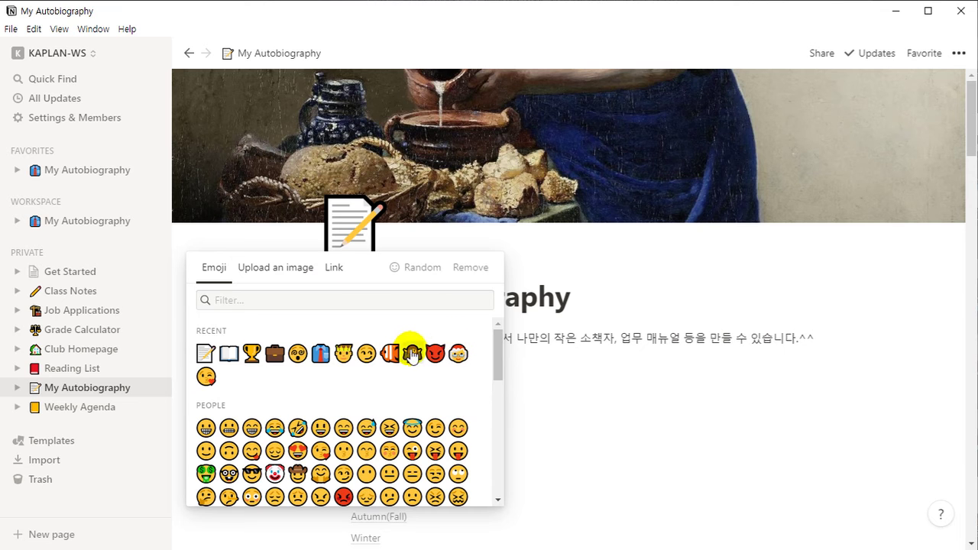
pyautogui.scroll(-10, 367, 352)
pyautogui.scroll(-20, 368, 359)
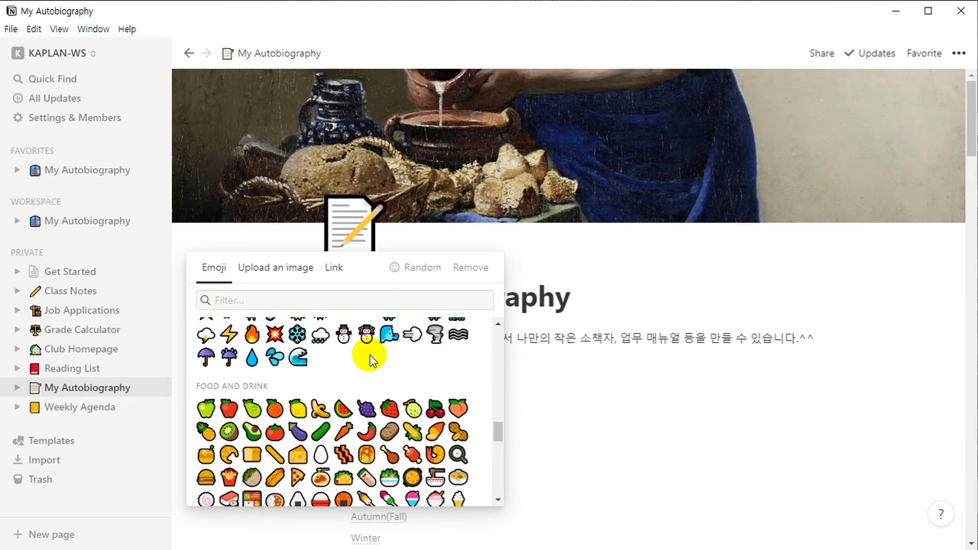
pyautogui.scroll(20, 382, 365)
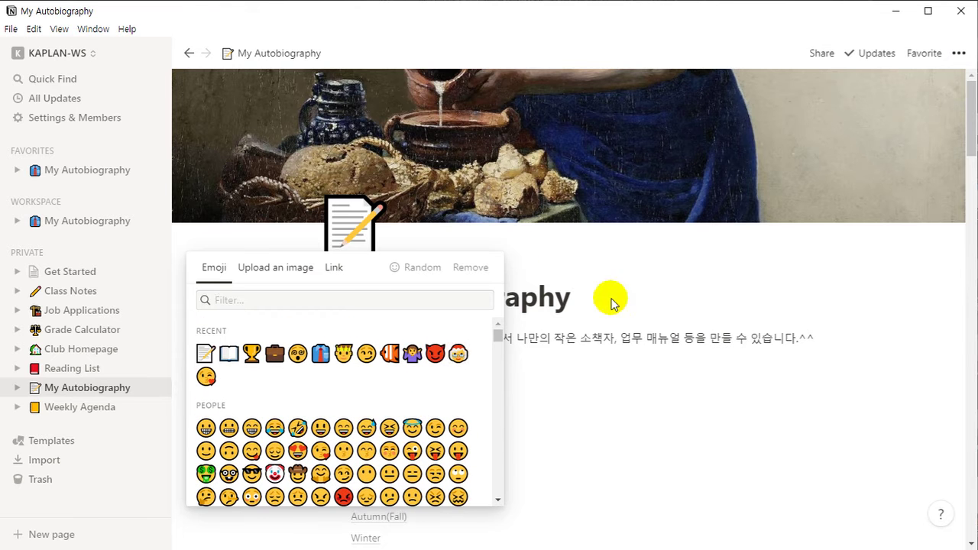
pyautogui.click(681, 290)
# Open the page icon picker and look through its emoji groups down to Symbols and Flags
pyautogui.click(351, 234)
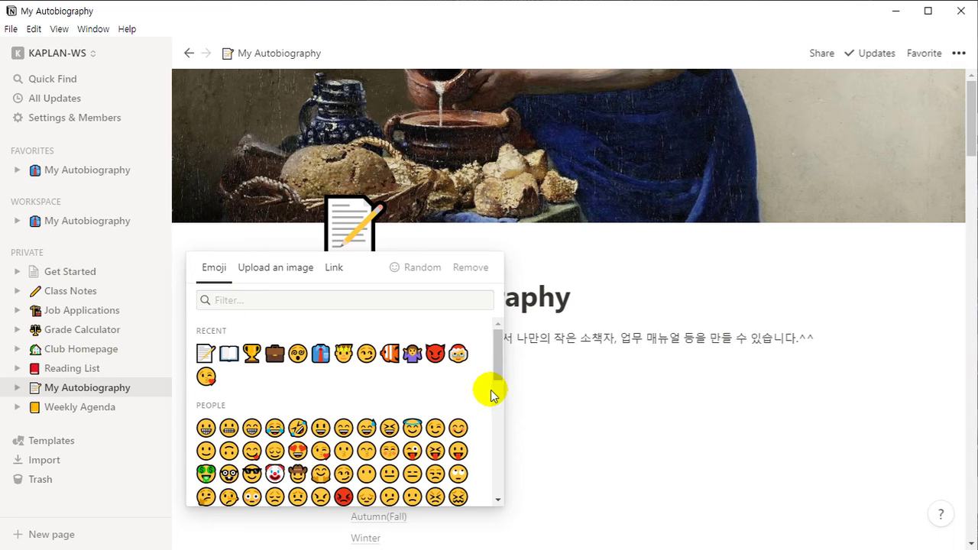
pyautogui.moveTo(490, 325); pyautogui.dragTo(503, 387)
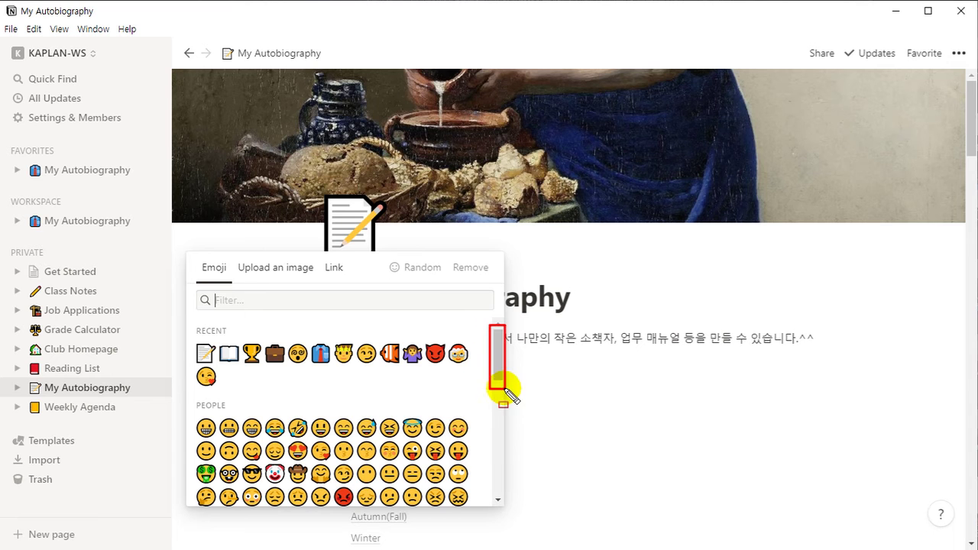
pyautogui.press('Escape')
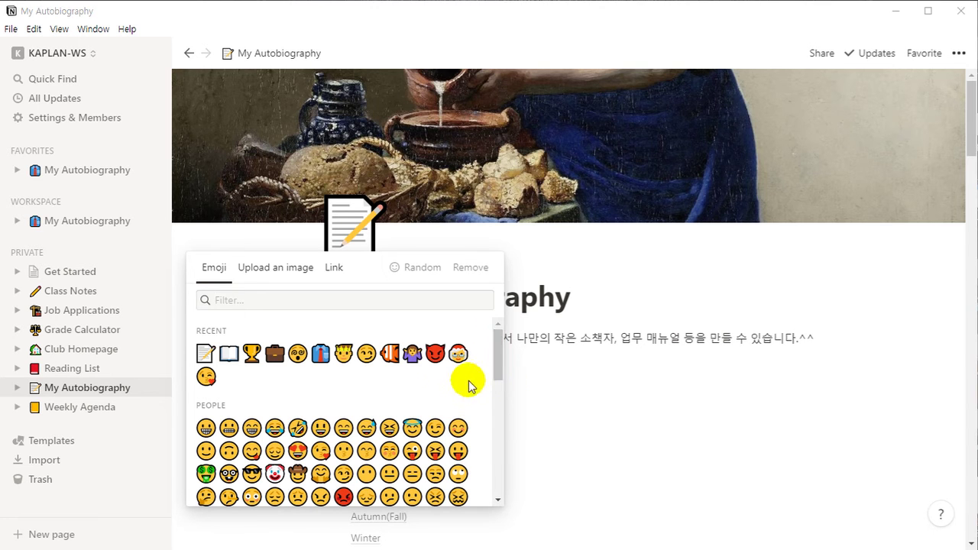
pyautogui.scroll(-15, 477, 376)
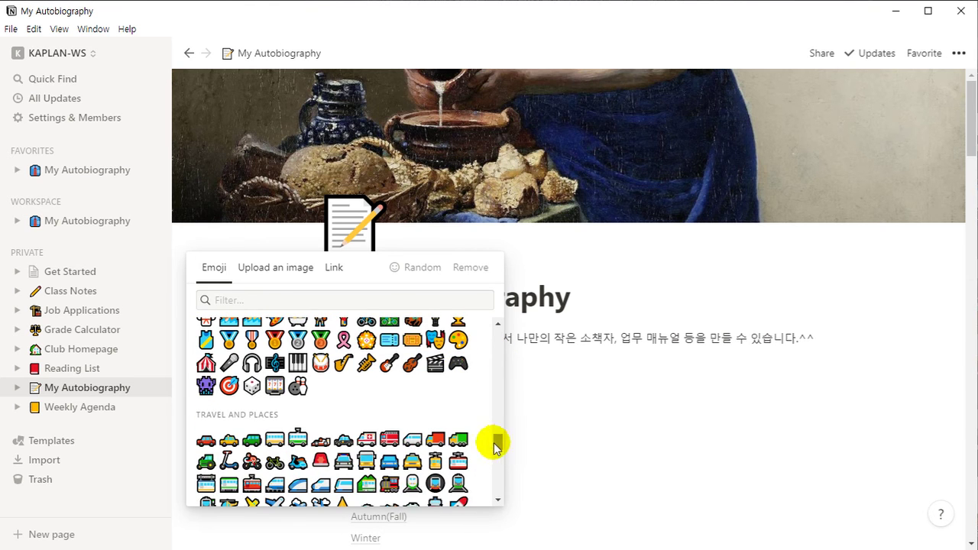
pyautogui.scroll(-10, 465, 431)
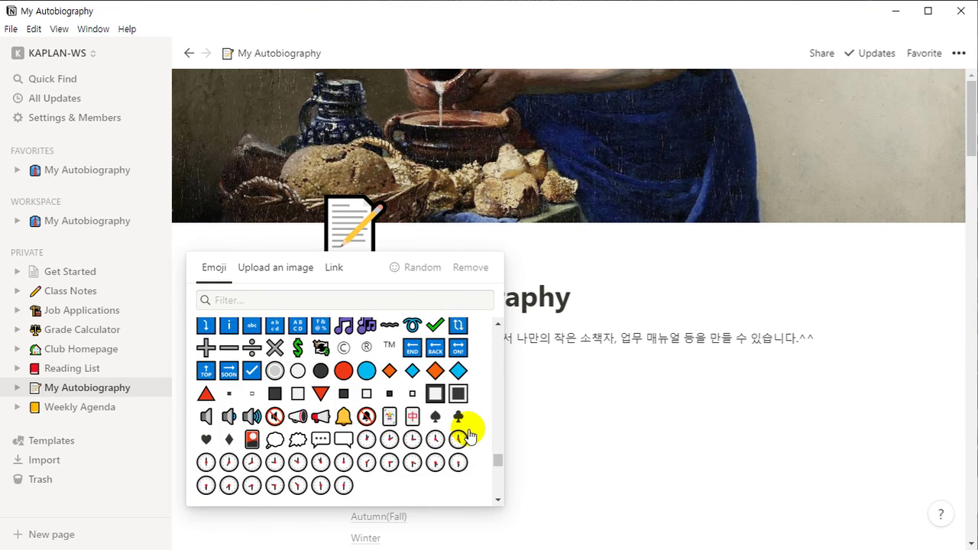
pyautogui.scroll(-2, 413, 410)
pyautogui.scroll(12, 412, 411)
pyautogui.scroll(-8, 413, 410)
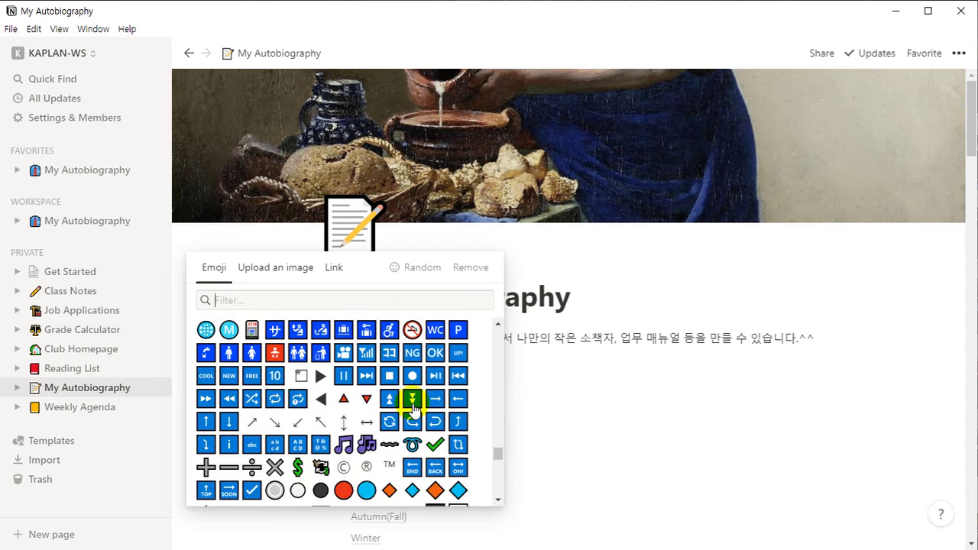
pyautogui.scroll(-5, 413, 410)
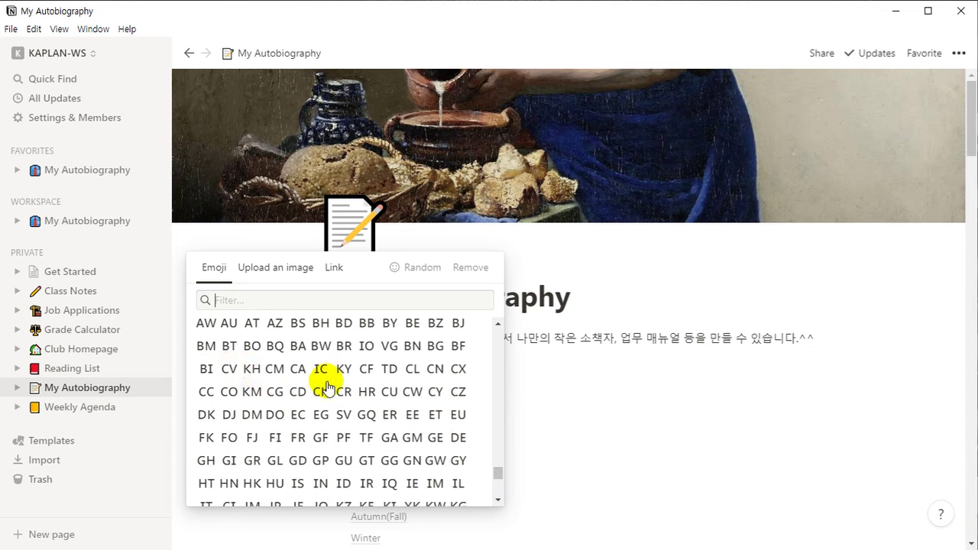
pyautogui.scroll(3, 271, 404)
pyautogui.scroll(3, 351, 425)
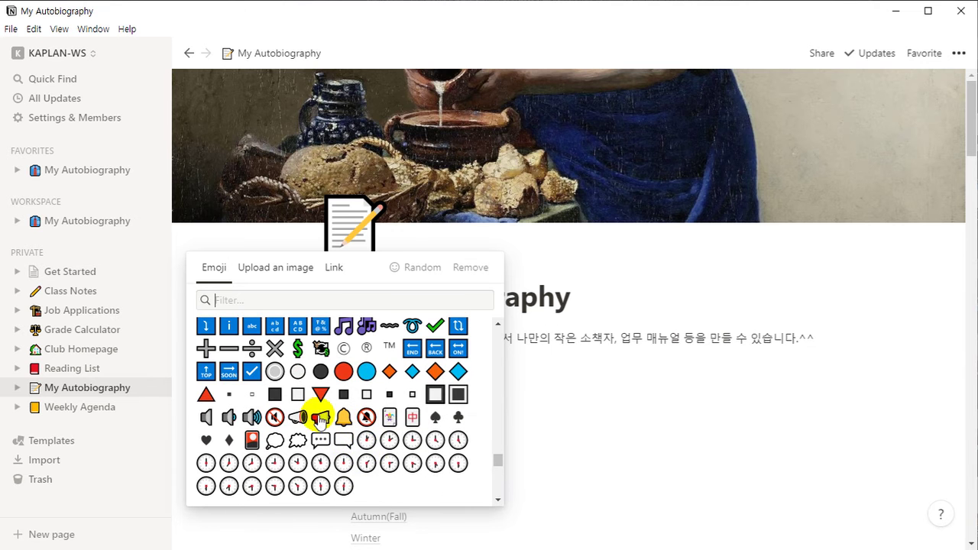
pyautogui.scroll(-6, 440, 416)
pyautogui.scroll(-3, 435, 420)
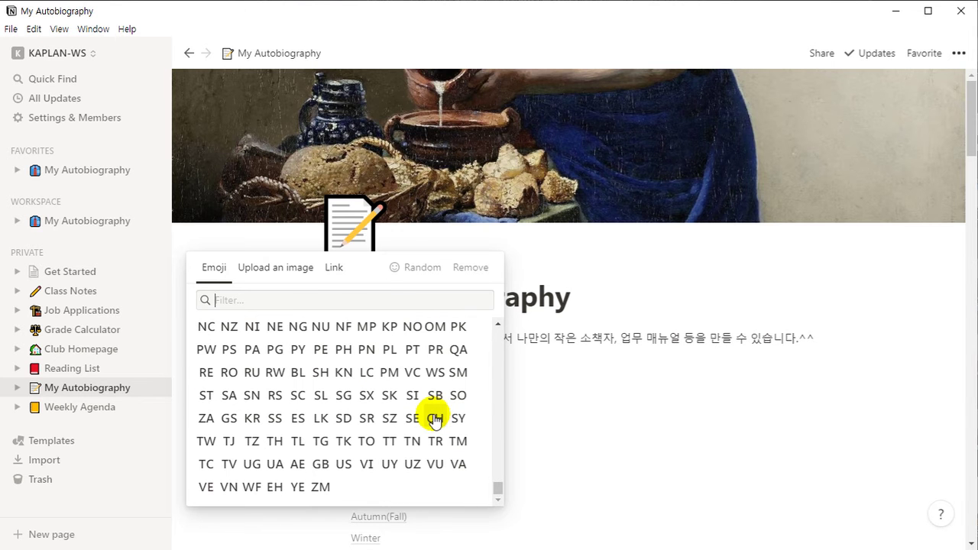
pyautogui.scroll(8, 379, 424)
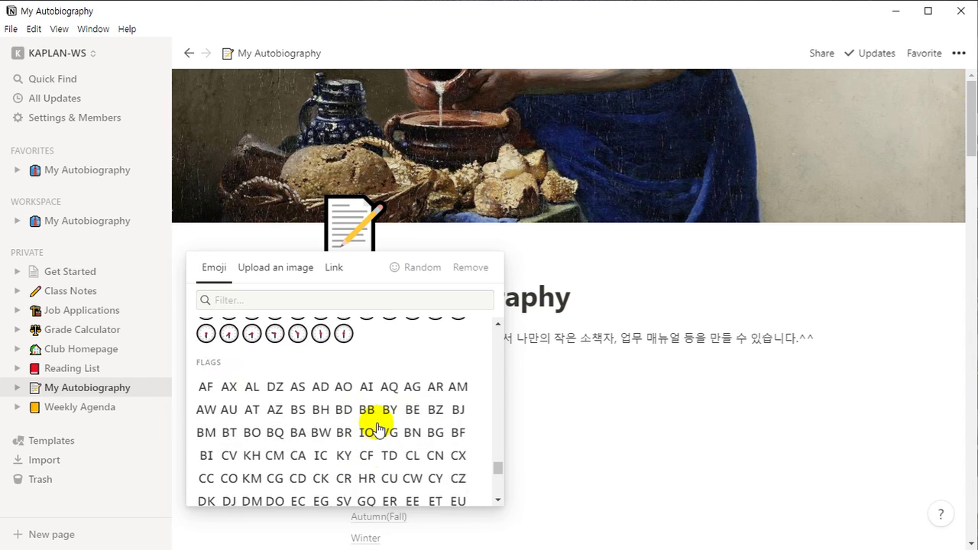
pyautogui.scroll(3, 327, 428)
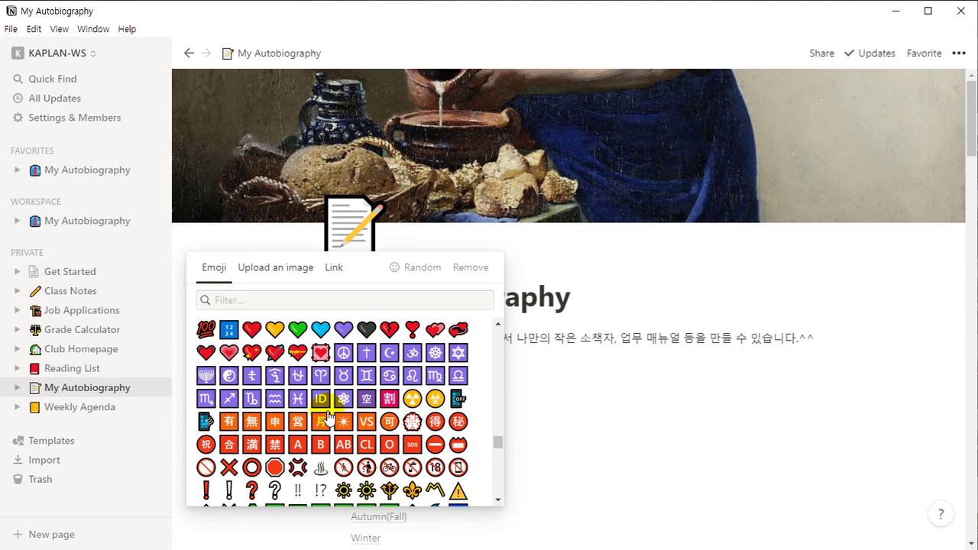
# Compare the emojis of the Objects, Symbols and Flags groups, and return to the Recent group at the start of the list
pyautogui.scroll(15, 329, 417)
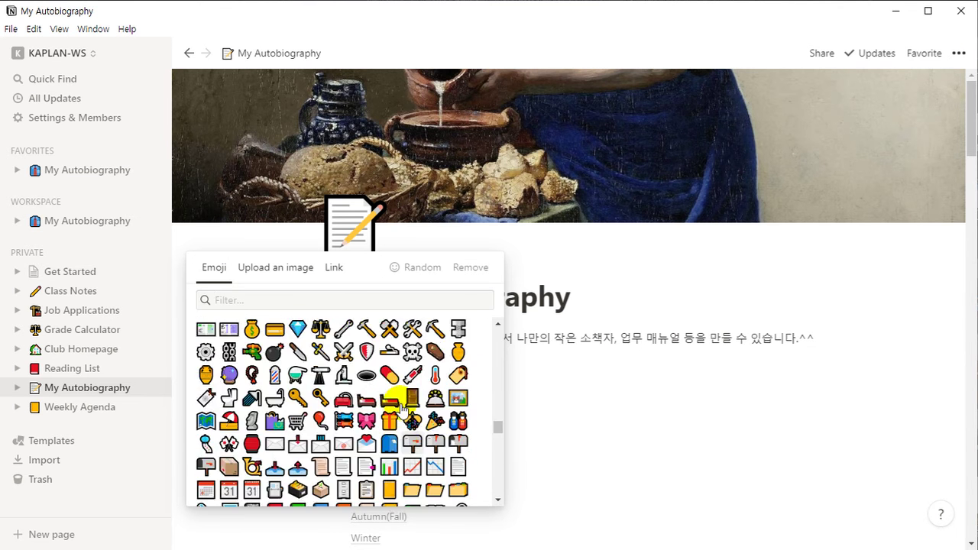
pyautogui.scroll(-6, 459, 397)
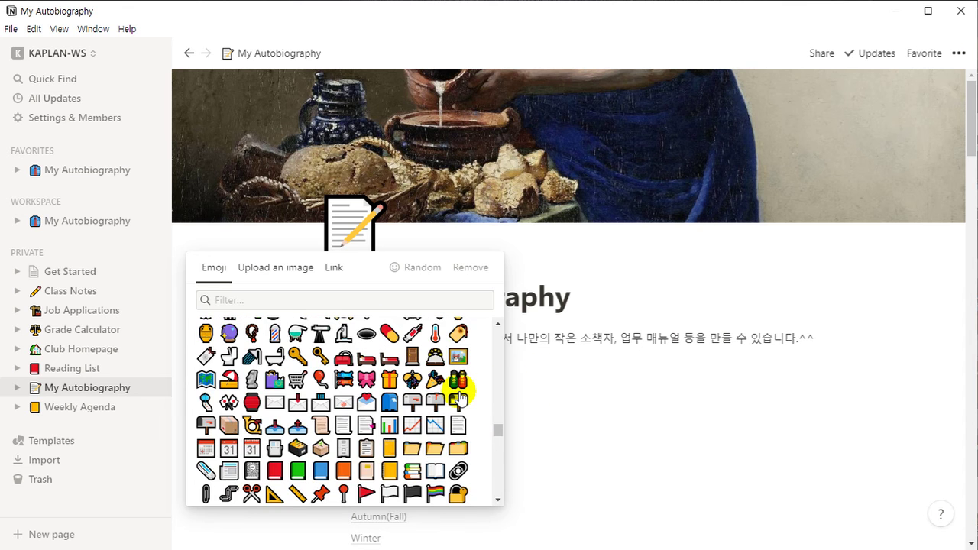
pyautogui.scroll(-8, 458, 397)
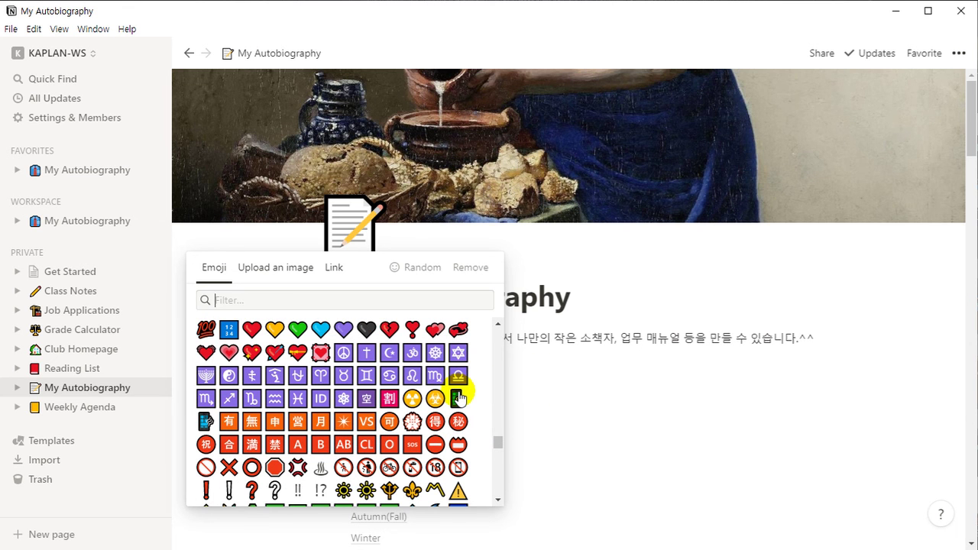
pyautogui.scroll(-6, 458, 397)
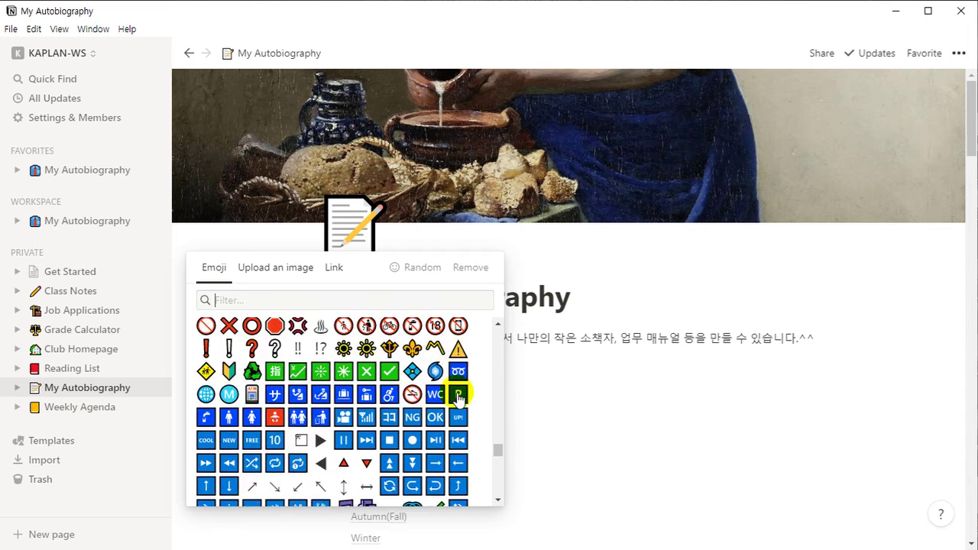
pyautogui.scroll(-12, 459, 399)
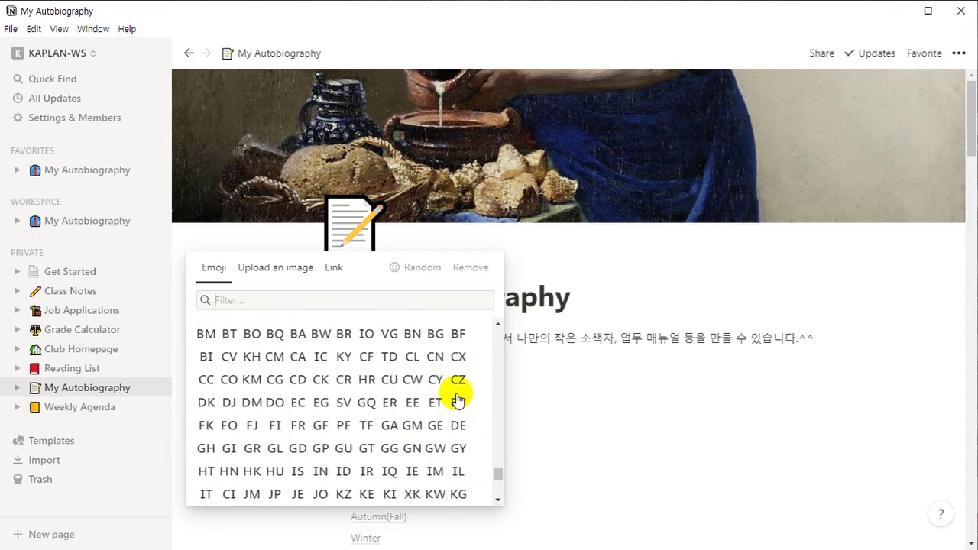
pyautogui.scroll(10, 456, 404)
pyautogui.scroll(15, 456, 403)
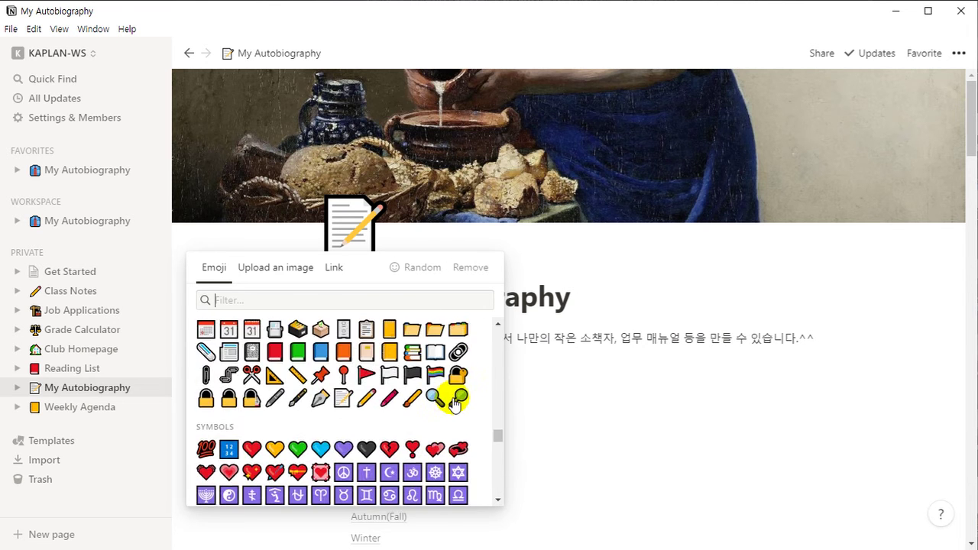
pyautogui.scroll(20, 452, 403)
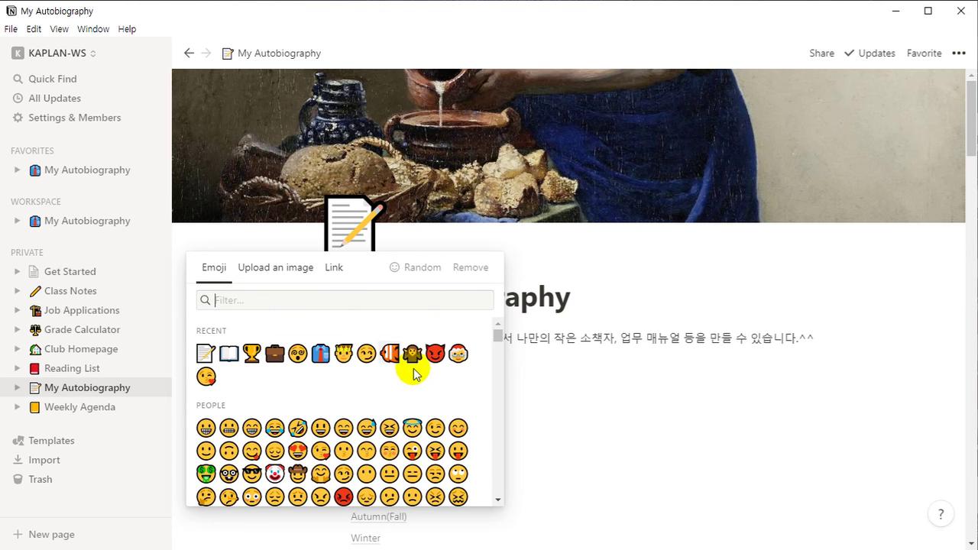
# Replace the page icon with a random emoji several times in a row
pyautogui.click(418, 279)
pyautogui.click(413, 270)
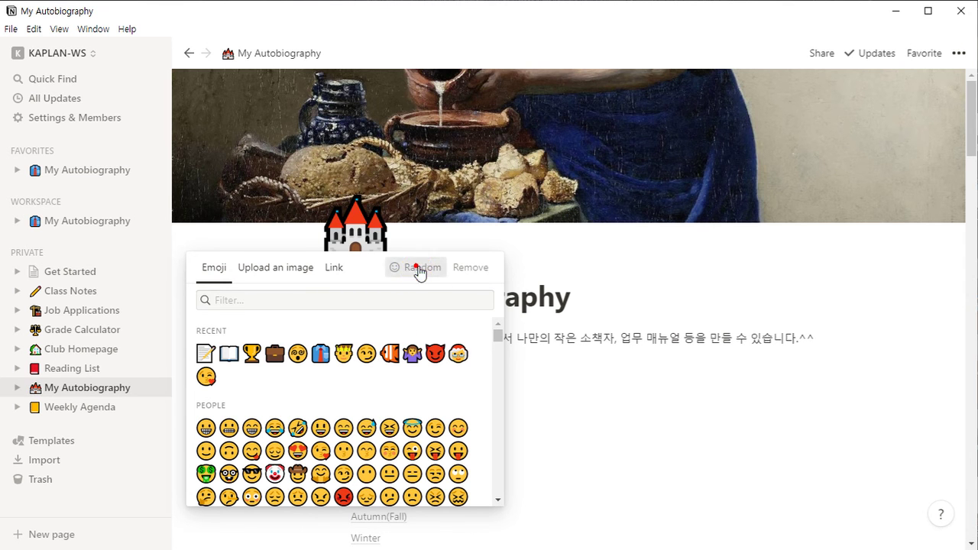
pyautogui.click(409, 271)
pyautogui.click(409, 270)
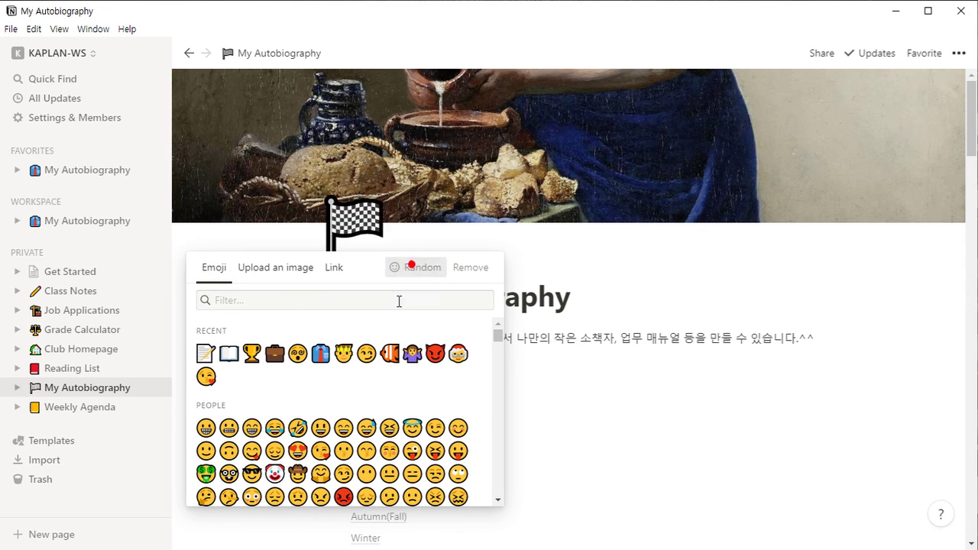
pyautogui.click(405, 268)
pyautogui.click(405, 272)
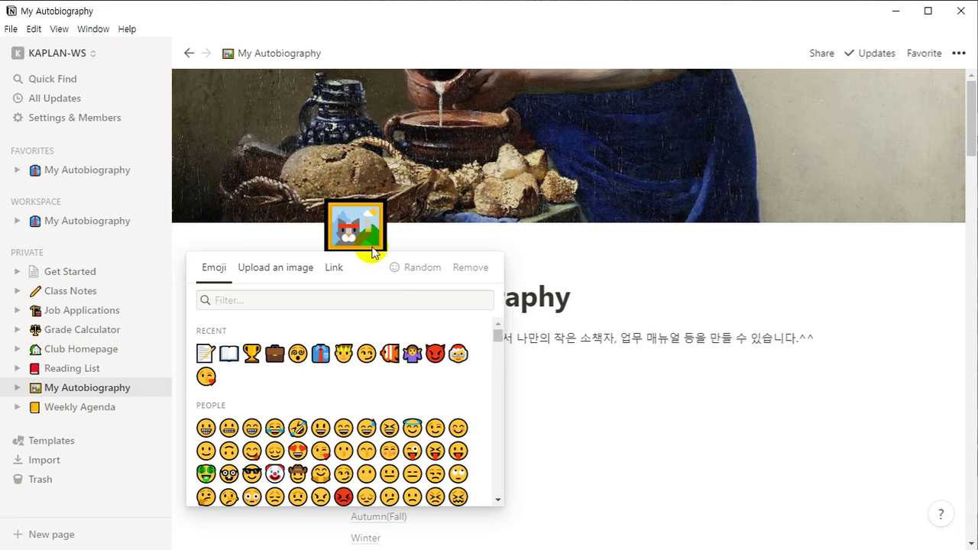
pyautogui.click(403, 271)
pyautogui.click(413, 276)
pyautogui.click(410, 275)
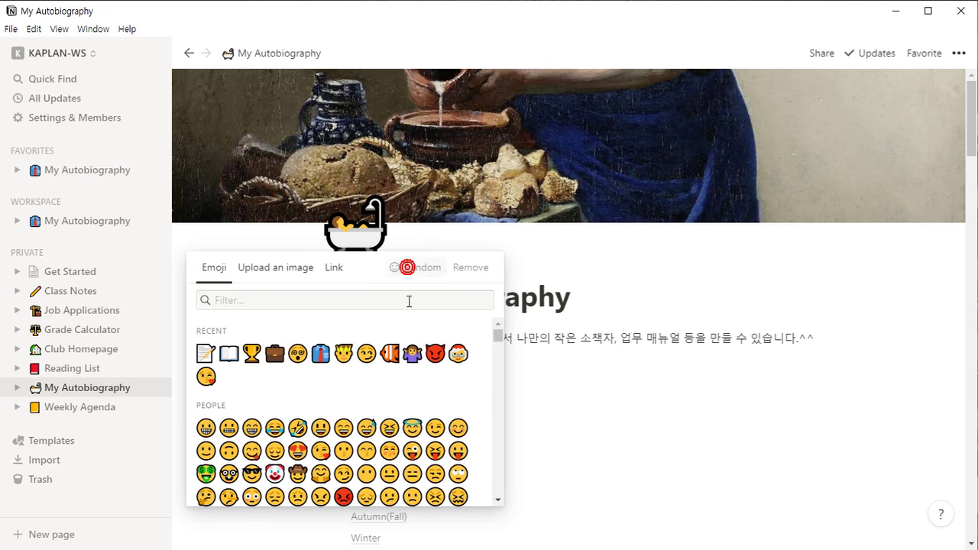
# Browse the People emojis down to Animals and Nature, and return to randomize the page icon several more times
pyautogui.scroll(-5, 344, 398)
pyautogui.scroll(-2, 354, 403)
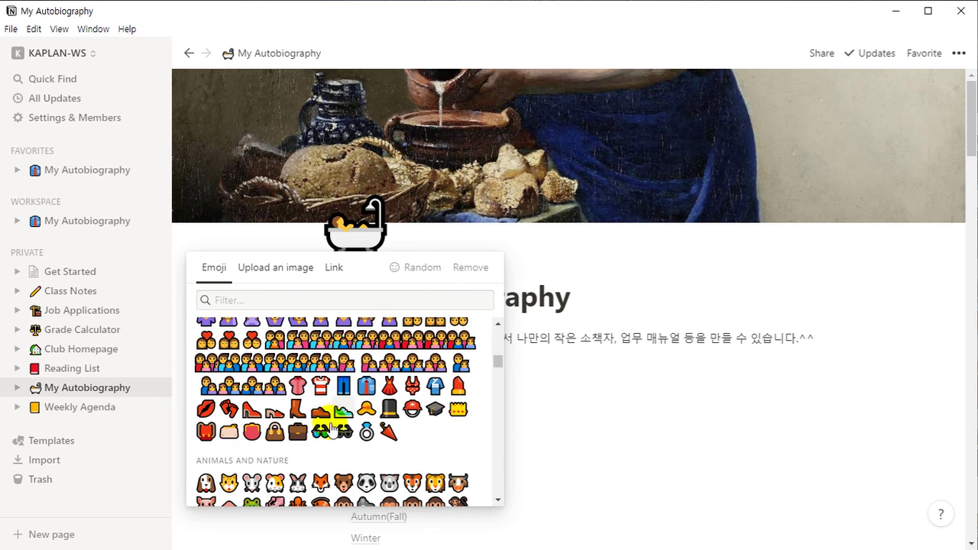
pyautogui.scroll(10, 343, 430)
pyautogui.click(415, 269)
pyautogui.click(415, 271)
pyautogui.click(413, 269)
pyautogui.click(410, 275)
pyautogui.click(415, 277)
pyautogui.click(413, 276)
pyautogui.click(409, 273)
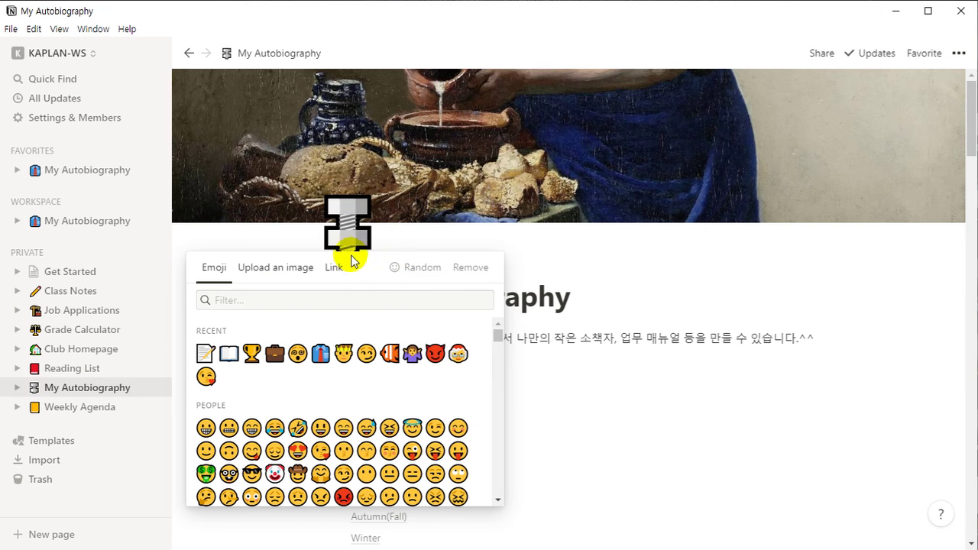
# Keep randomizing the page icon until it is the red oil drum, and close the icon picker
pyautogui.click(414, 269)
pyautogui.click(414, 271)
pyautogui.click(415, 272)
pyautogui.click(416, 274)
pyautogui.click(407, 269)
pyautogui.click(396, 270)
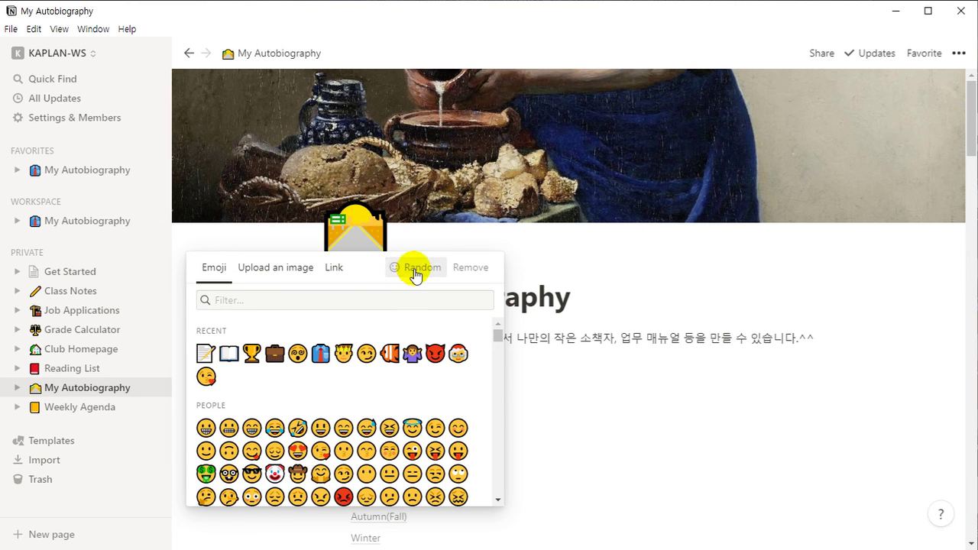
pyautogui.click(417, 272)
pyautogui.click(415, 278)
pyautogui.click(417, 279)
pyautogui.click(412, 276)
pyautogui.click(422, 278)
pyautogui.click(418, 281)
pyautogui.click(420, 274)
pyautogui.click(407, 272)
pyautogui.click(404, 269)
pyautogui.click(586, 376)
pyautogui.click(410, 353)
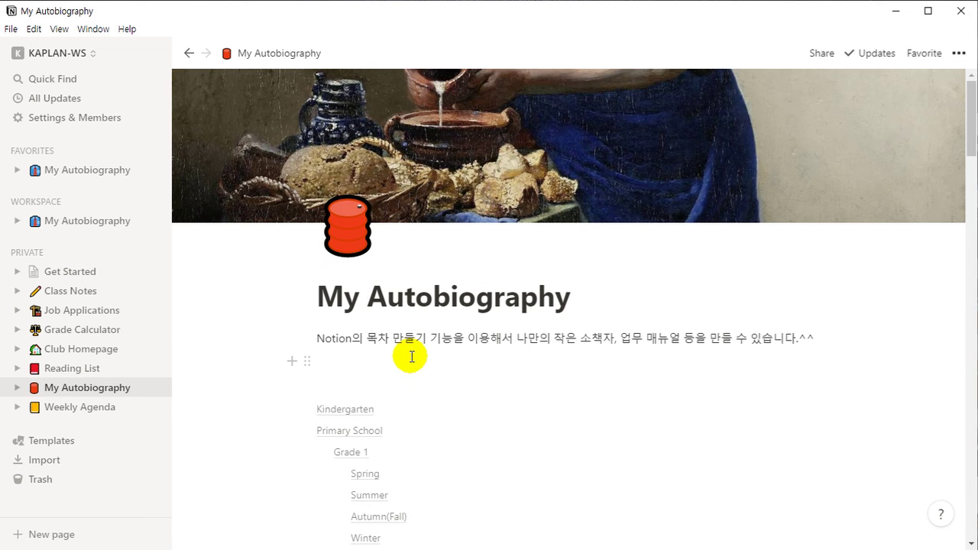
# Reopen the icon picker for the red oil drum and remove the icon from the My Autobiography page
pyautogui.click(348, 233)
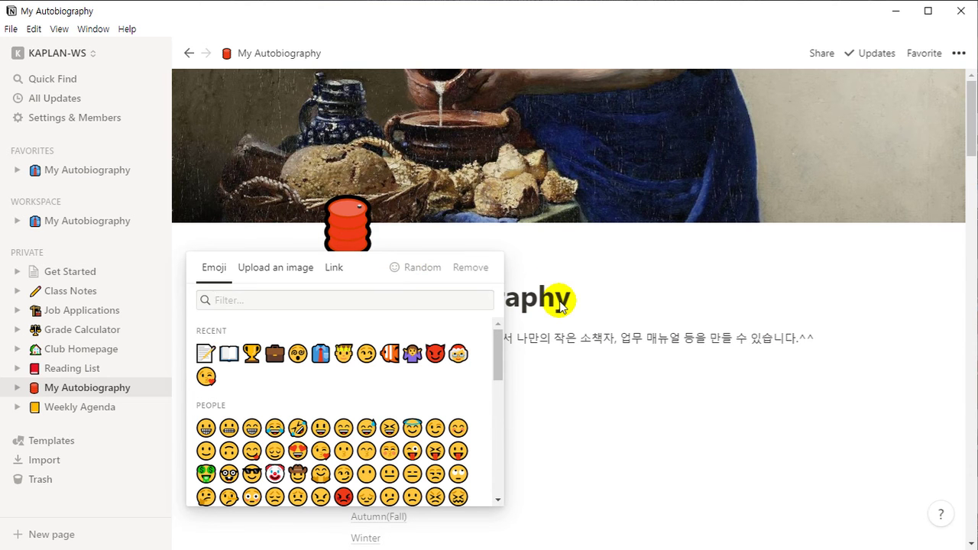
pyautogui.click(582, 362)
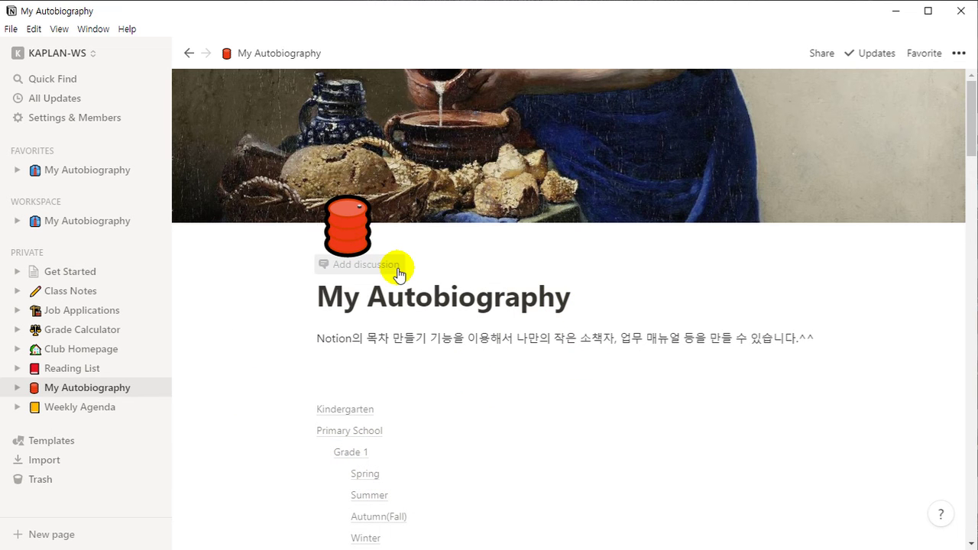
pyautogui.click(356, 222)
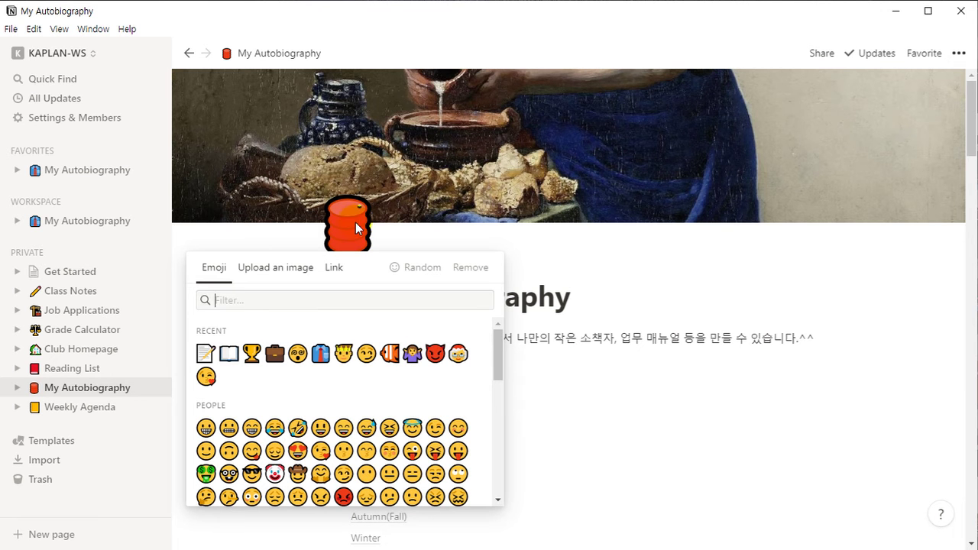
pyautogui.click(472, 269)
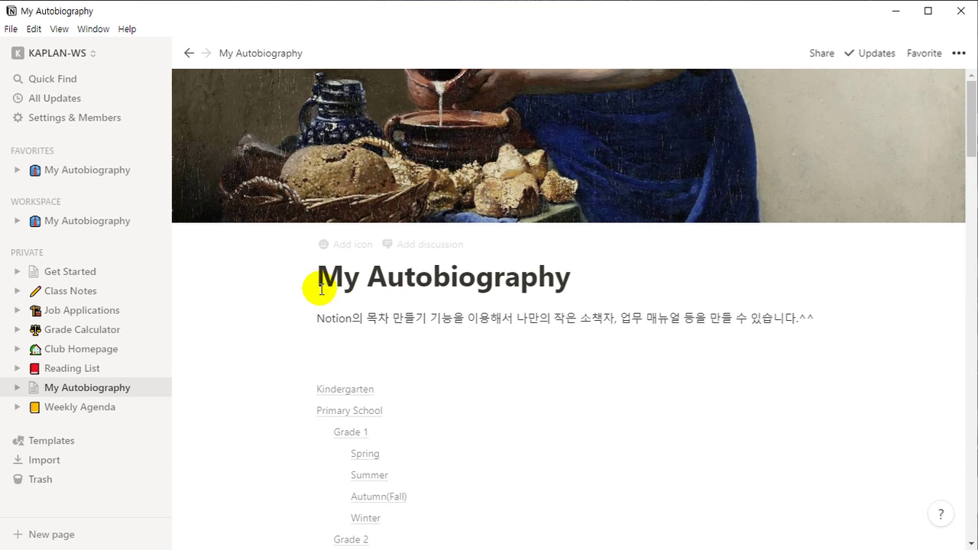
# Add a new icon above the My Autobiography title and remove that thermometer icon again
pyautogui.click(343, 253)
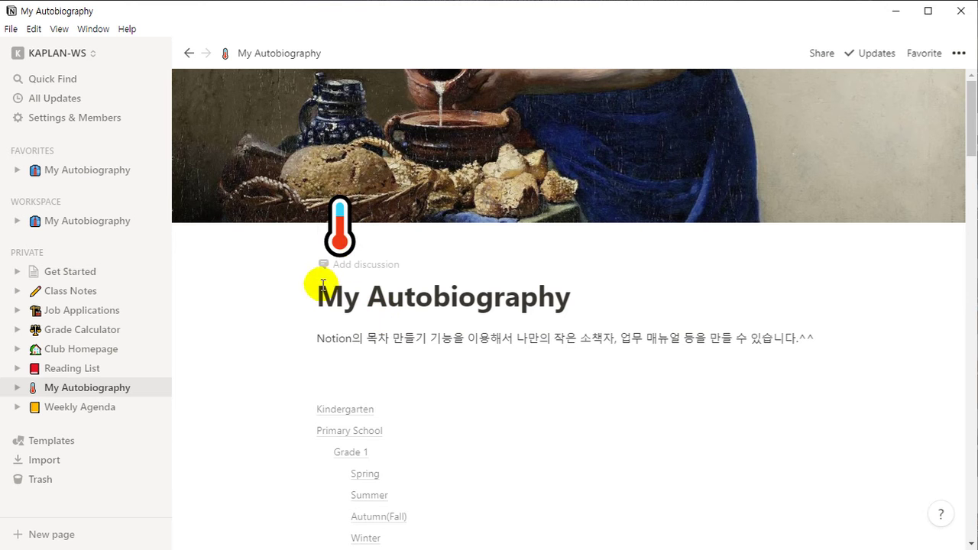
pyautogui.click(343, 233)
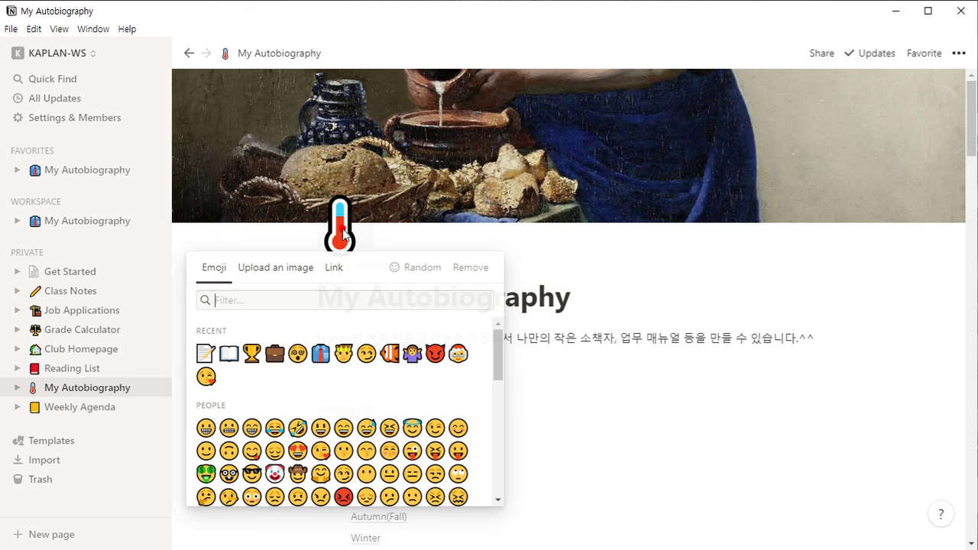
pyautogui.click(470, 267)
# Add an icon to the page again and randomize it until it is the golf flag
pyautogui.click(336, 244)
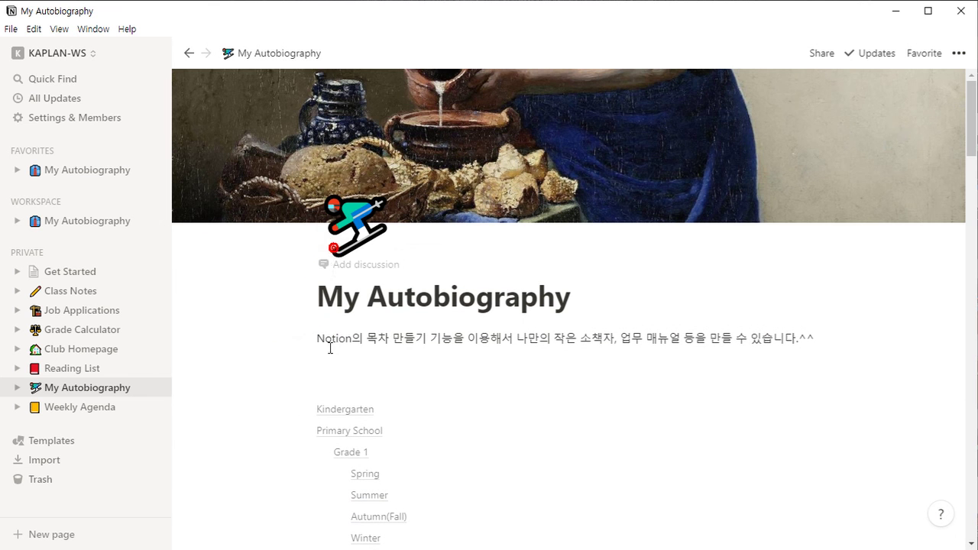
pyautogui.click(352, 236)
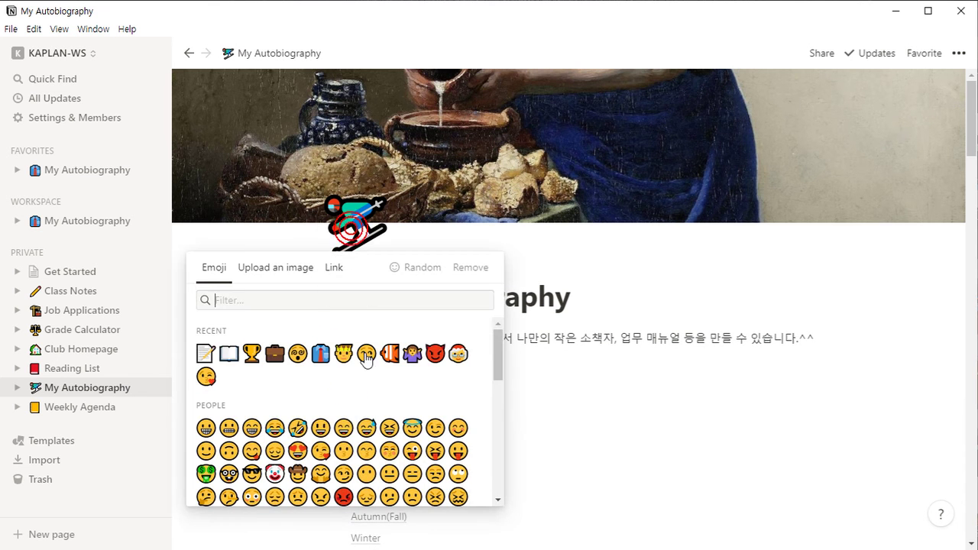
pyautogui.click(415, 269)
pyautogui.click(413, 272)
pyautogui.click(407, 275)
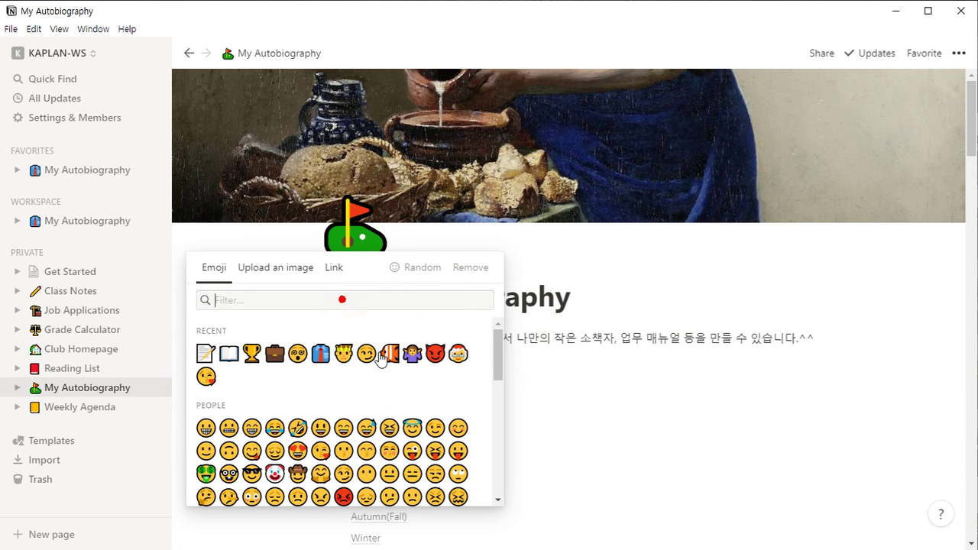
# Filter the icon picker's emojis by "pen", and replace that filter with "book"
pyautogui.write('pen')
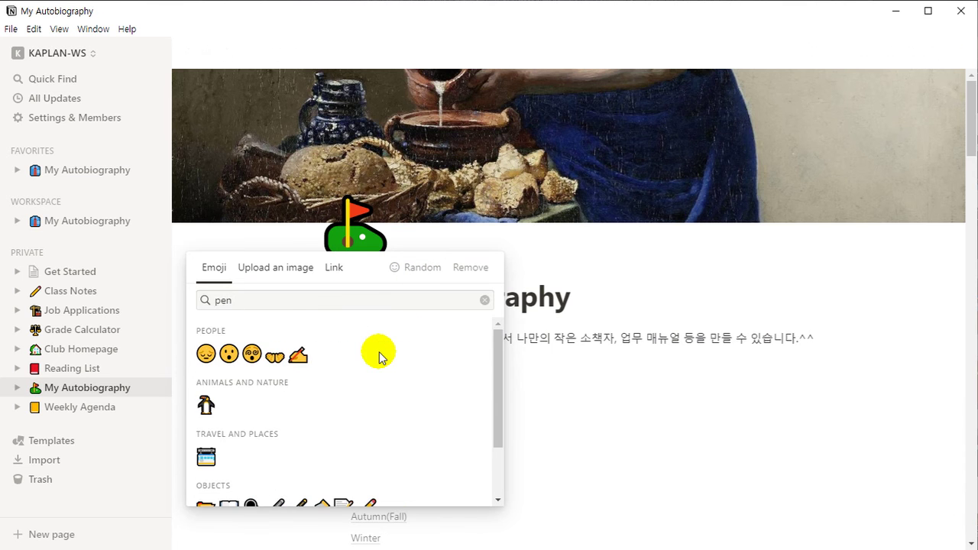
pyautogui.press('BackSpace')
pyautogui.press('BackSpace')
pyautogui.press('BackSpace')
pyautogui.write('book')
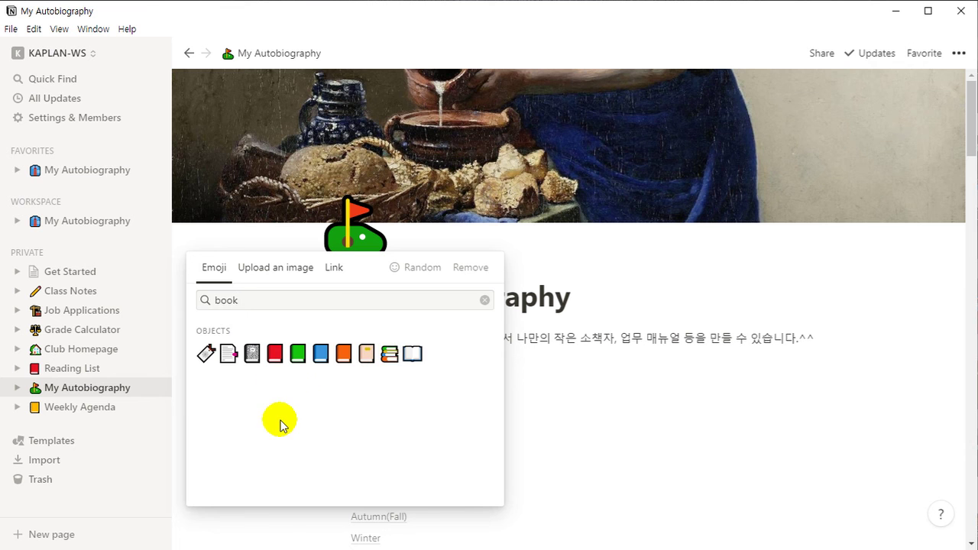
# Filter the emojis by "pen" again and set the fountain pen nib as the page icon
pyautogui.press('BackSpace')
pyautogui.press('BackSpace')
pyautogui.press('BackSpace')
pyautogui.press('BackSpace')
pyautogui.write('pen')
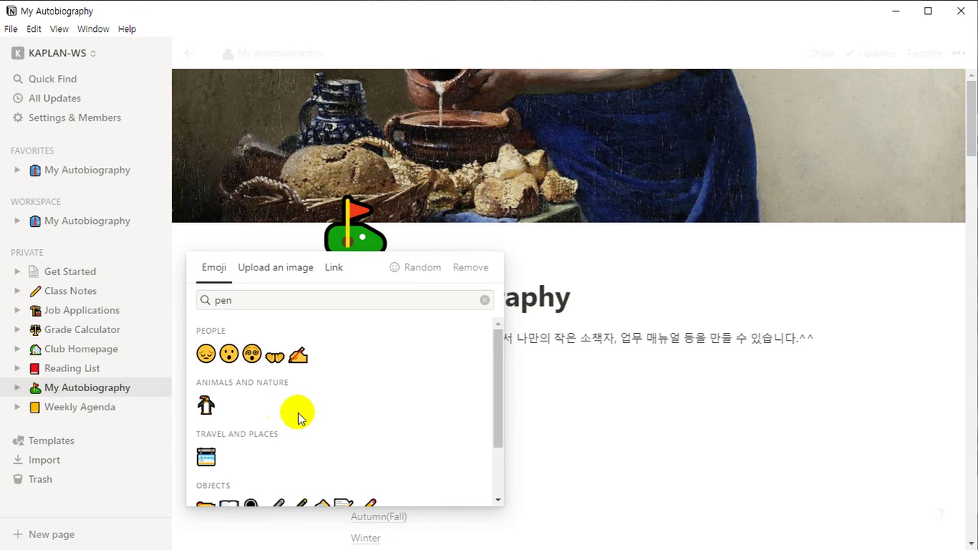
pyautogui.scroll(-1, 305, 419)
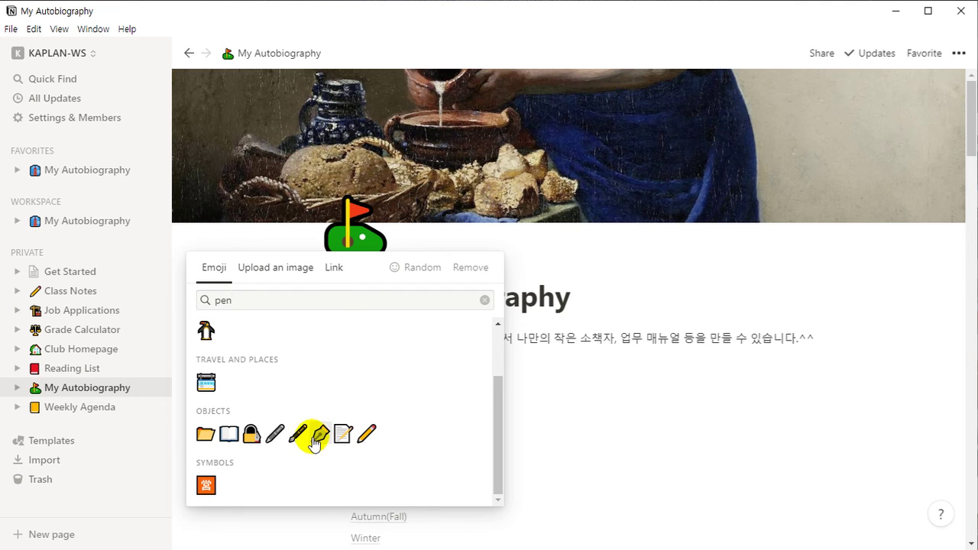
pyautogui.click(320, 434)
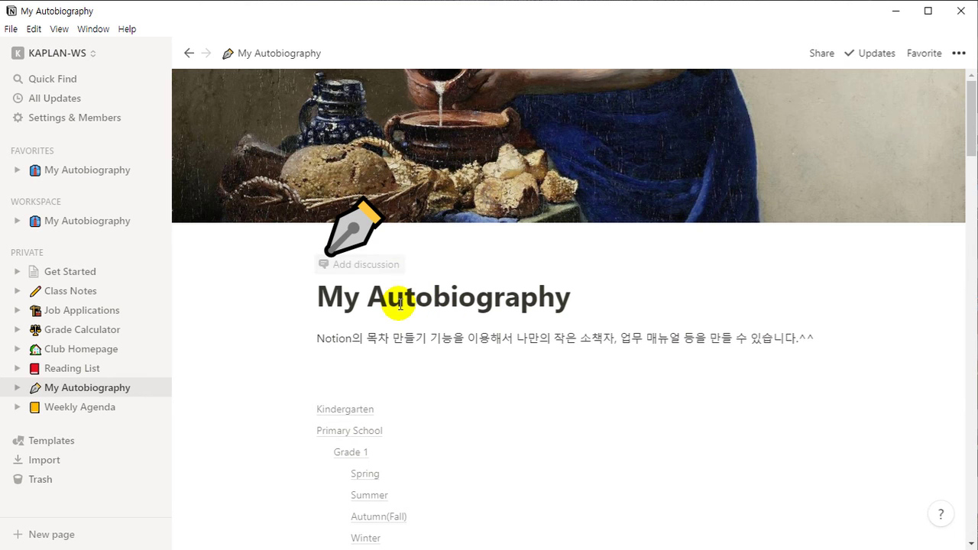
# Reopen the icon picker, filter by "pen", and change the page icon to the yellow pencil
pyautogui.click(353, 252)
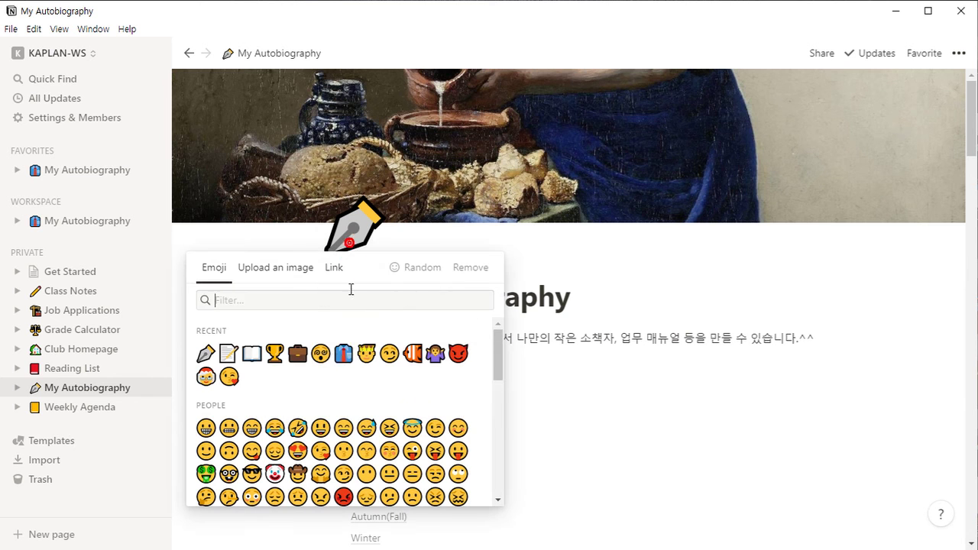
pyautogui.write('pen')
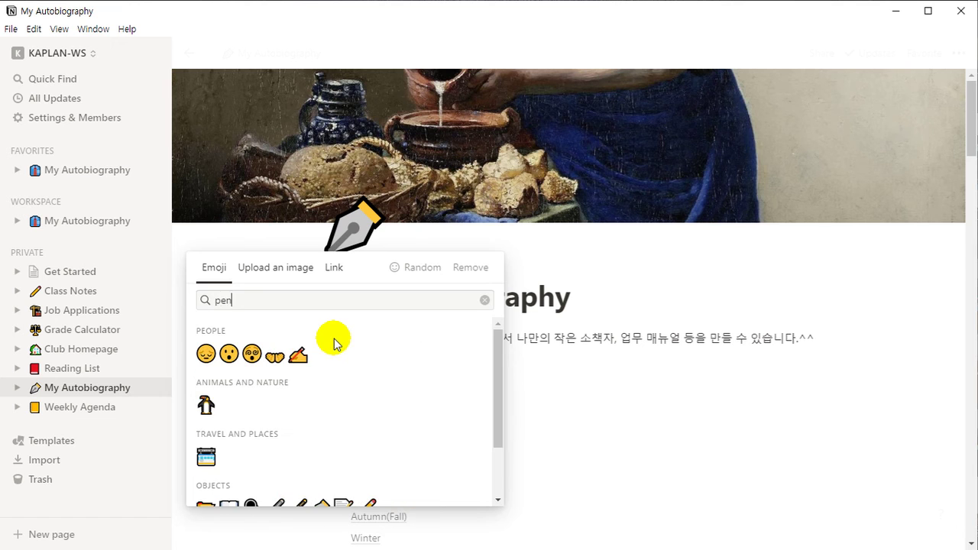
pyautogui.scroll(-2, 337, 352)
pyautogui.click(366, 433)
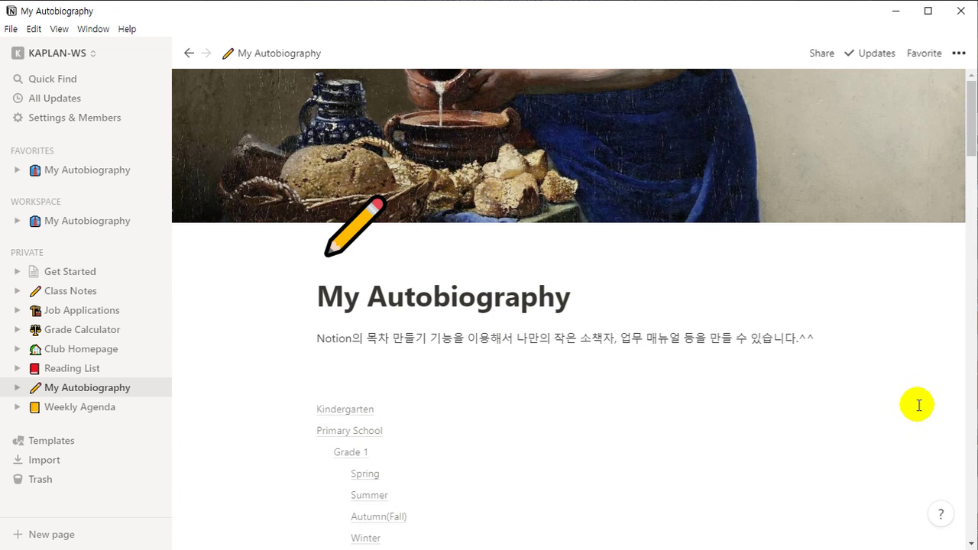
# Reopen the icon picker, filter the emojis by "note", and clear that filter
pyautogui.click(353, 242)
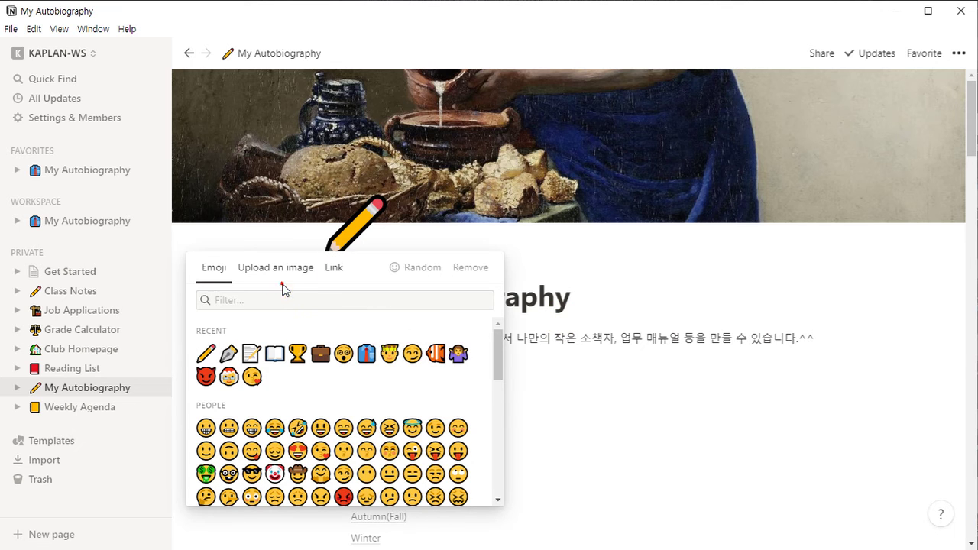
pyautogui.click(277, 301)
pyautogui.write('note')
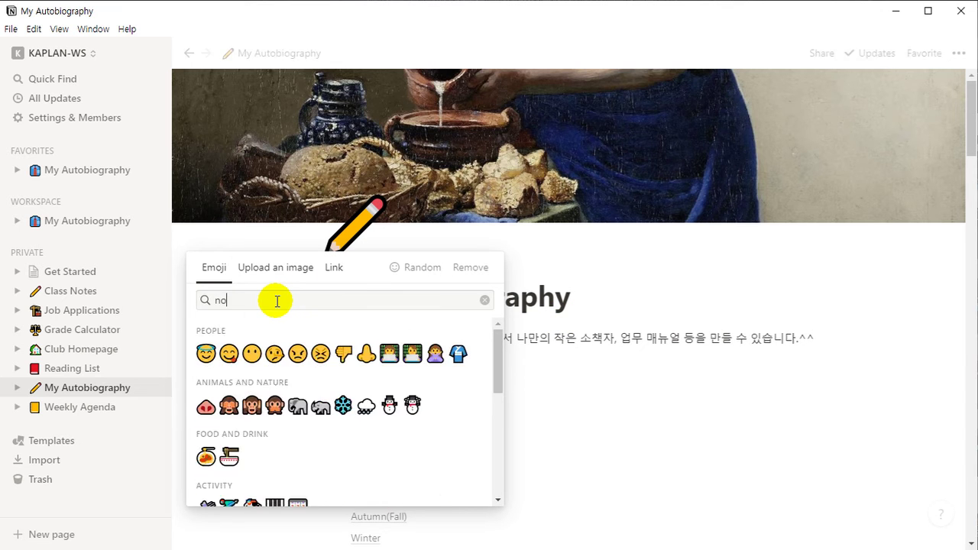
pyautogui.press('BackSpace')
pyautogui.press('BackSpace')
pyautogui.press('BackSpace')
pyautogui.press('BackSpace')
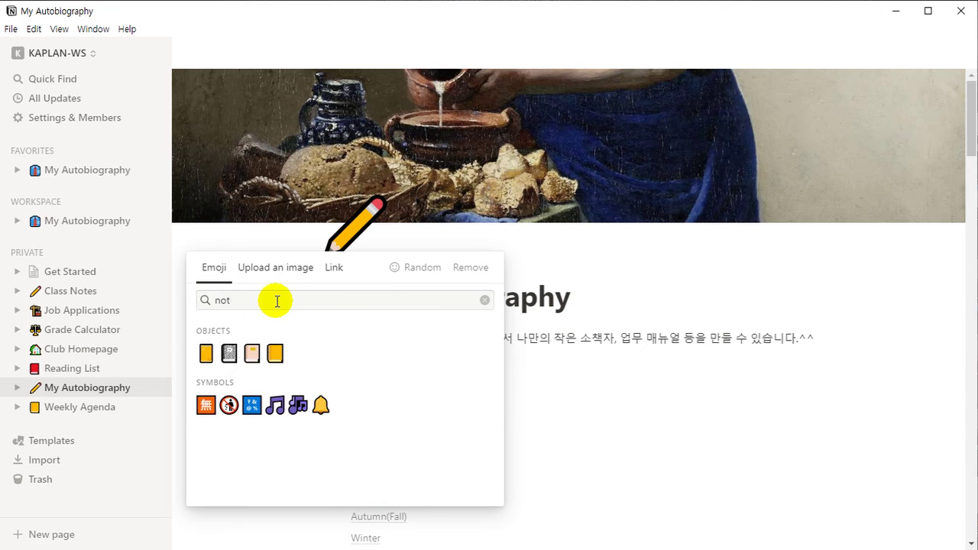
# Filter the emojis by "pen" and set the memo with a pencil as the page icon
pyautogui.write('pen')
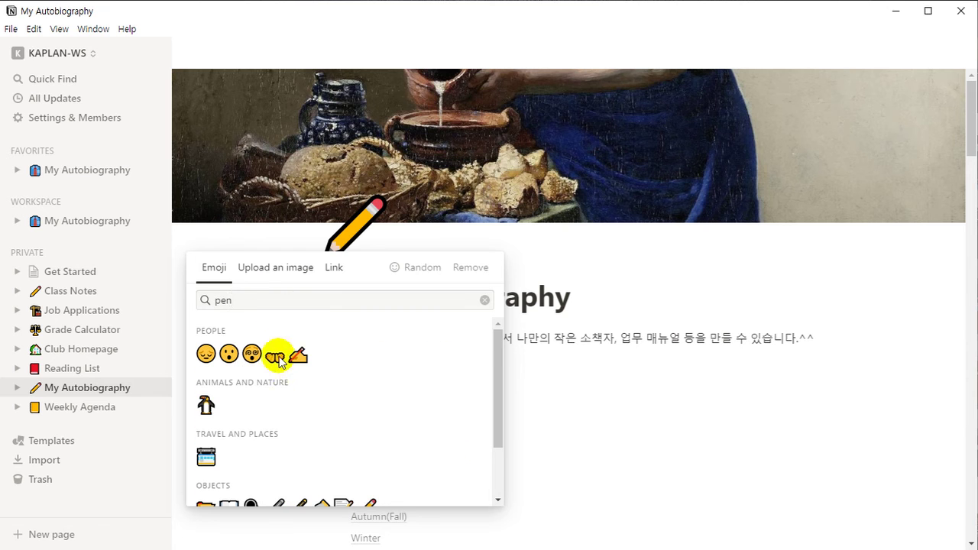
pyautogui.scroll(-2, 295, 393)
pyautogui.click(342, 436)
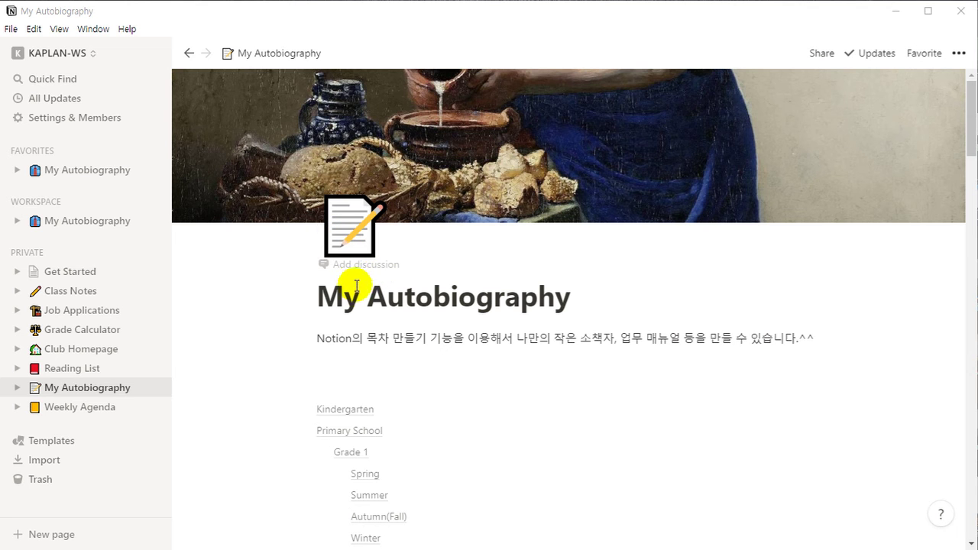
# Open the icon picker for the memo icon, check its image upload and link options, and close it
pyautogui.click(350, 239)
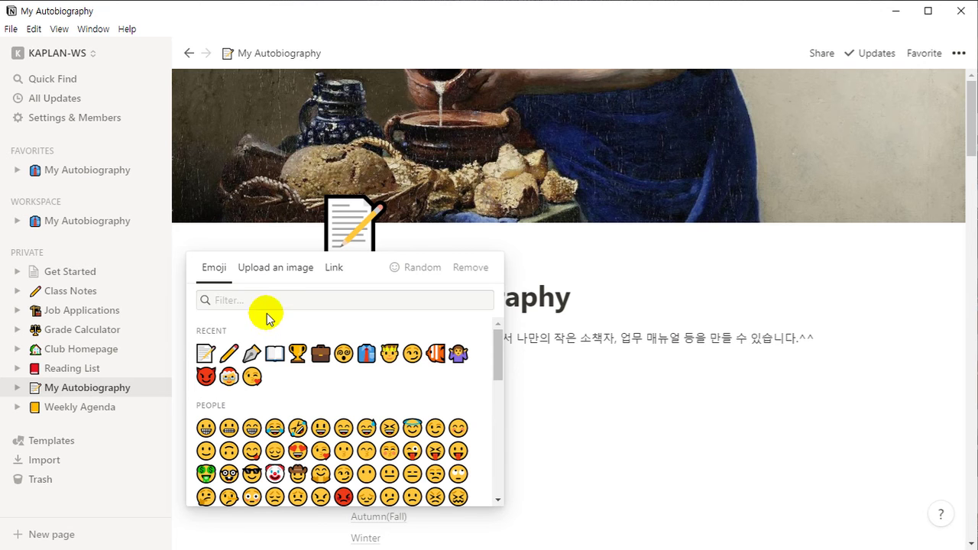
pyautogui.moveTo(230, 257)
pyautogui.mouseDown()
pyautogui.moveTo(283, 280)
pyautogui.moveTo(315, 276)
pyautogui.moveTo(324, 262)
pyautogui.moveTo(353, 277)
pyautogui.mouseUp()
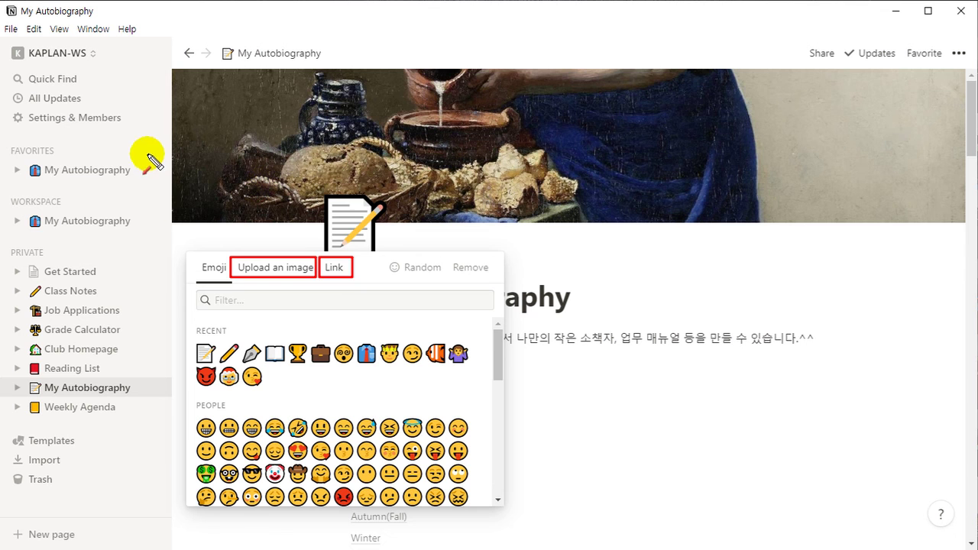
pyautogui.moveTo(147, 152)
pyautogui.mouseDown()
pyautogui.moveTo(208, 249)
pyautogui.moveTo(231, 246)
pyautogui.mouseUp()
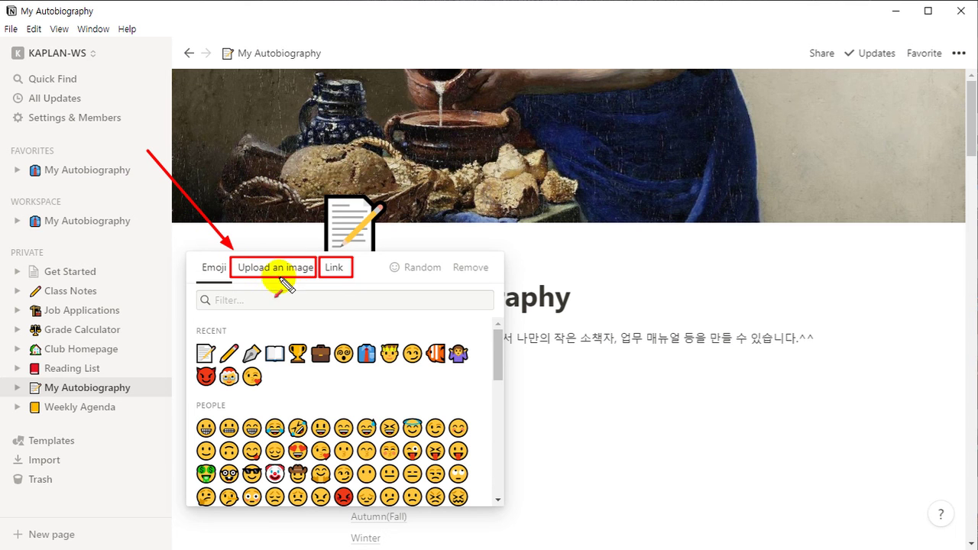
pyautogui.moveTo(602, 37)
pyautogui.mouseDown()
pyautogui.moveTo(340, 264)
pyautogui.moveTo(357, 254)
pyautogui.mouseUp()
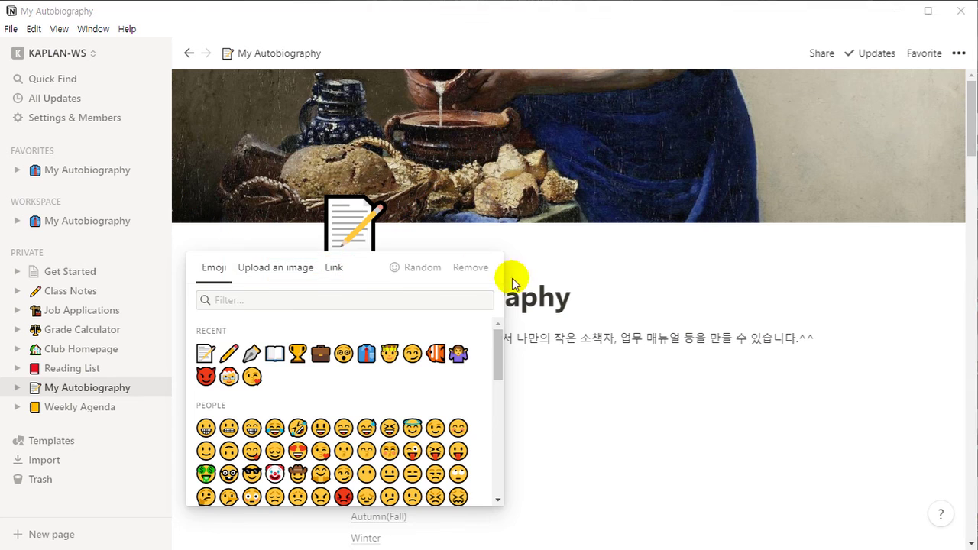
pyautogui.click(565, 279)
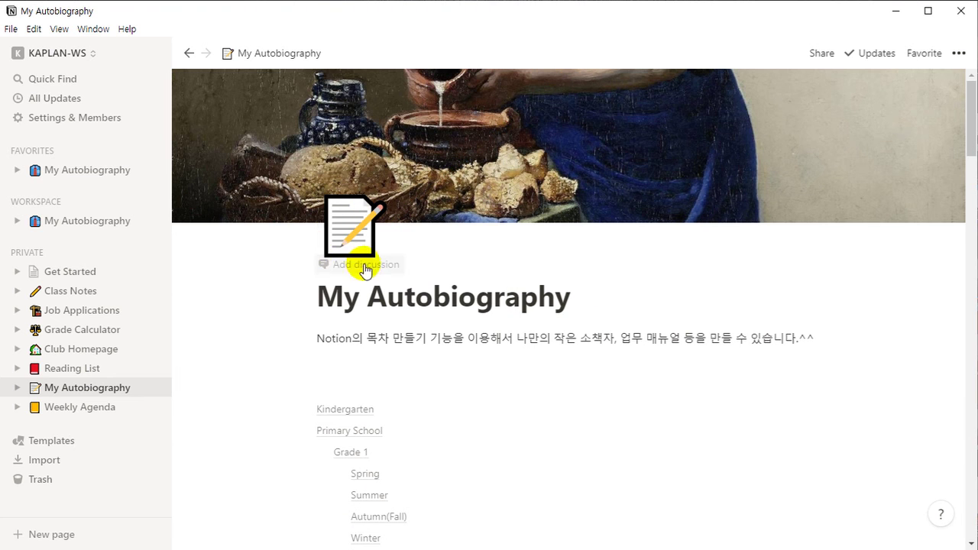
# Open the image upload option for the page icon and check its recommended dimensions and maximum file size
pyautogui.click(336, 237)
pyautogui.click(268, 273)
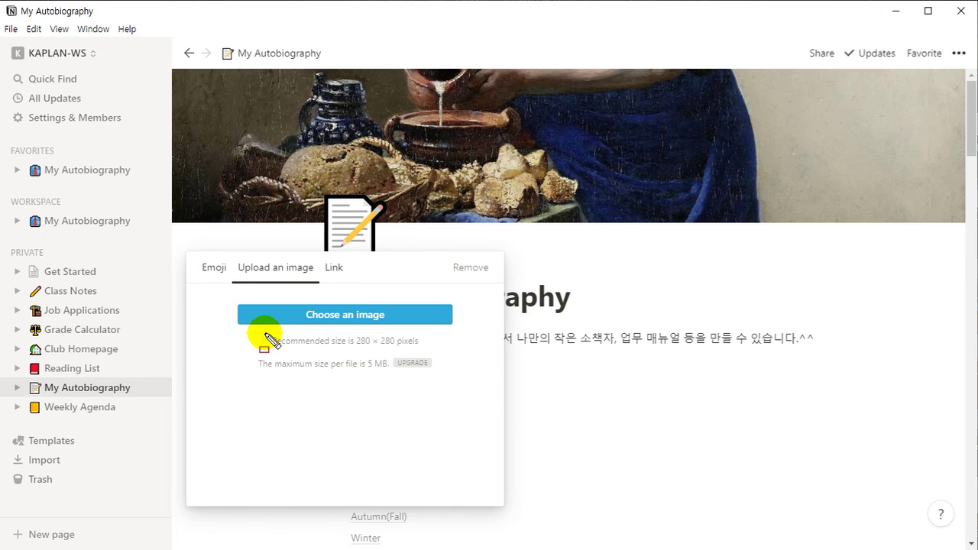
pyautogui.moveTo(264, 334); pyautogui.dragTo(415, 349)
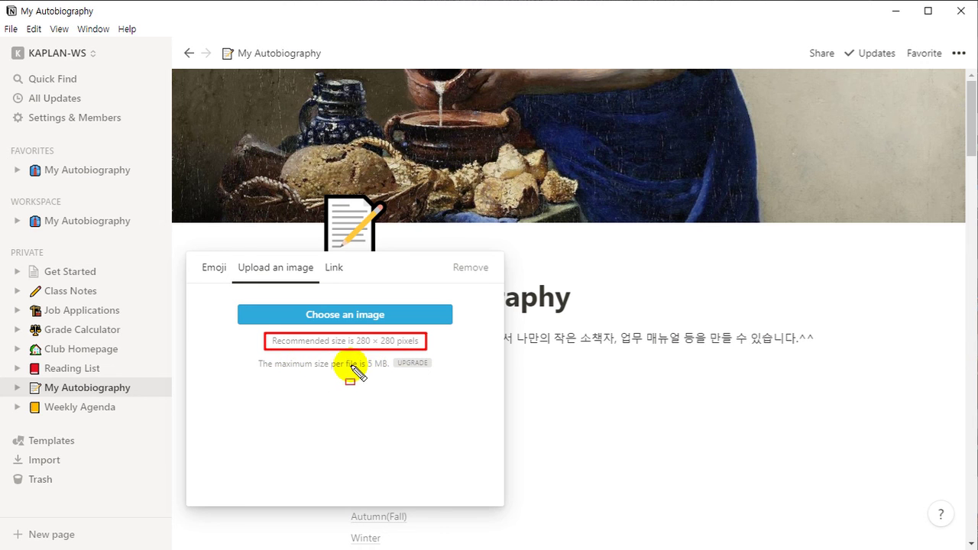
pyautogui.moveTo(361, 374); pyautogui.dragTo(386, 374)
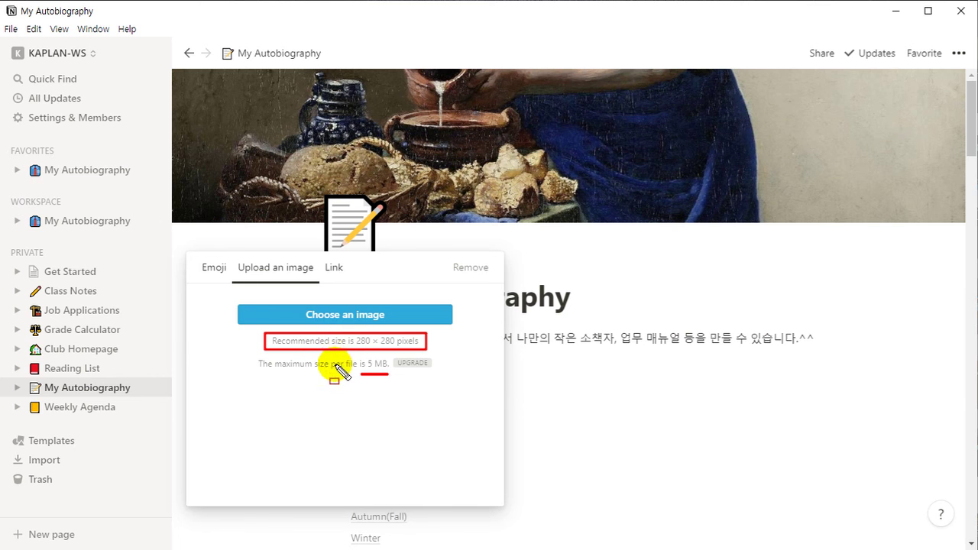
pyautogui.press('Escape')
# View the image link option for the page icon and close the picker
pyautogui.click(335, 269)
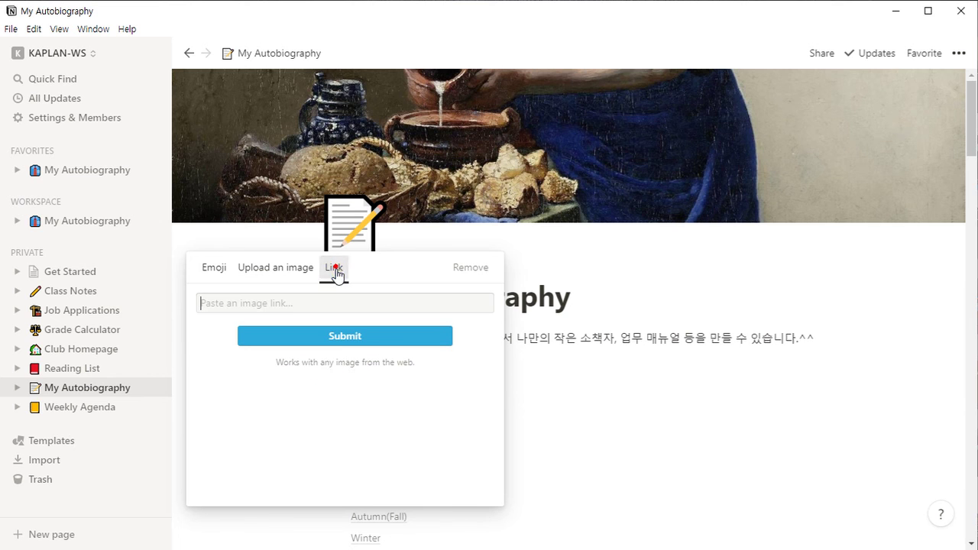
pyautogui.click(207, 309)
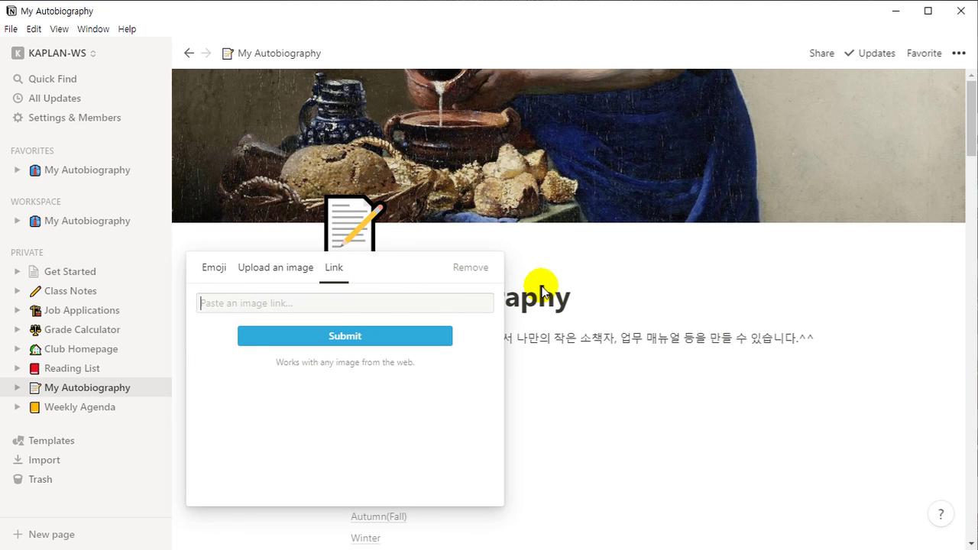
pyautogui.click(656, 294)
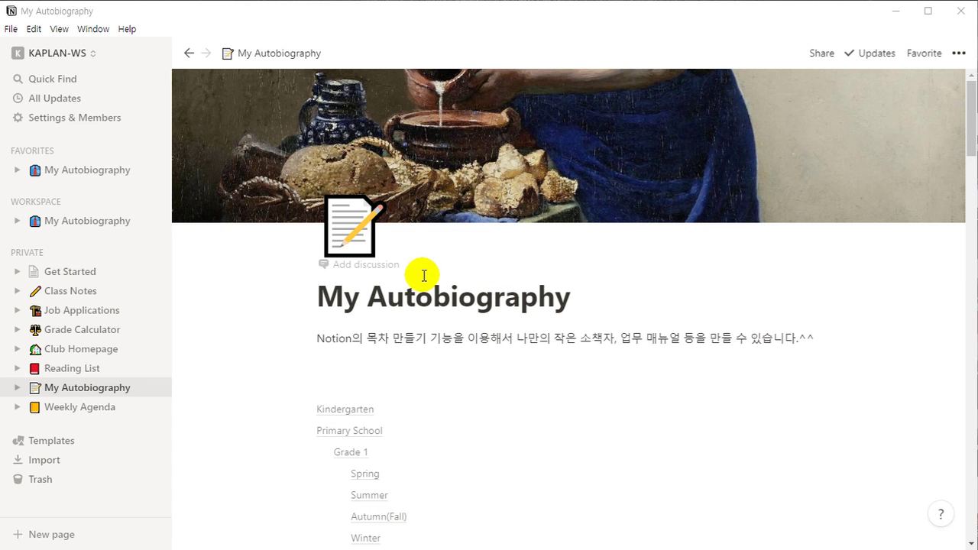
# Replace the memo icon with a web image by pasting and submitting the copied Pixabay cat image link (cat-1285634_960_720)
pyautogui.click(348, 229)
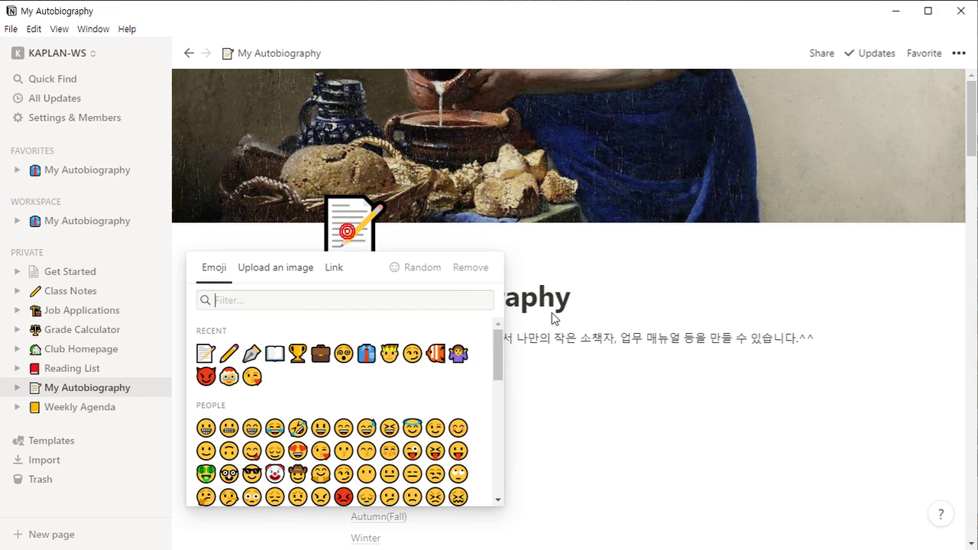
pyautogui.click(334, 269)
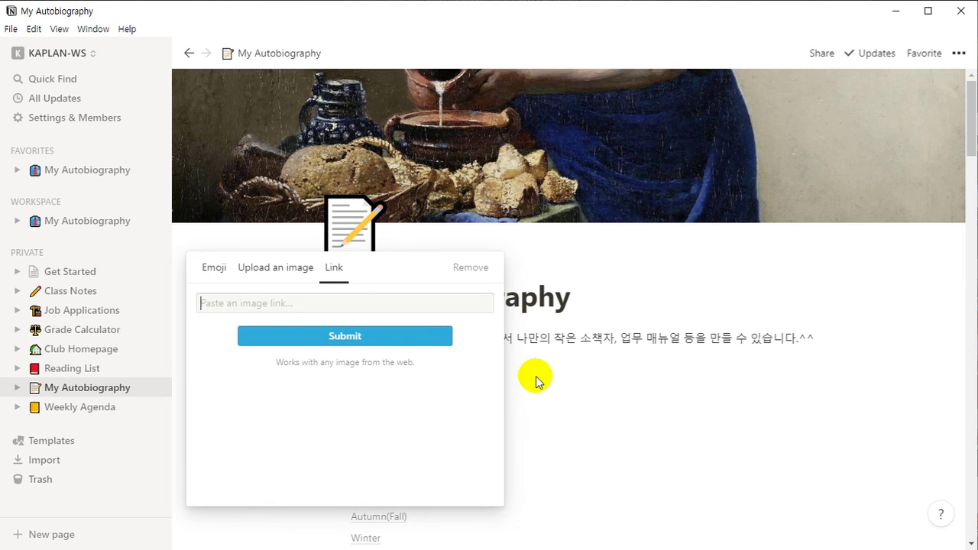
pyautogui.rightClick(243, 303)
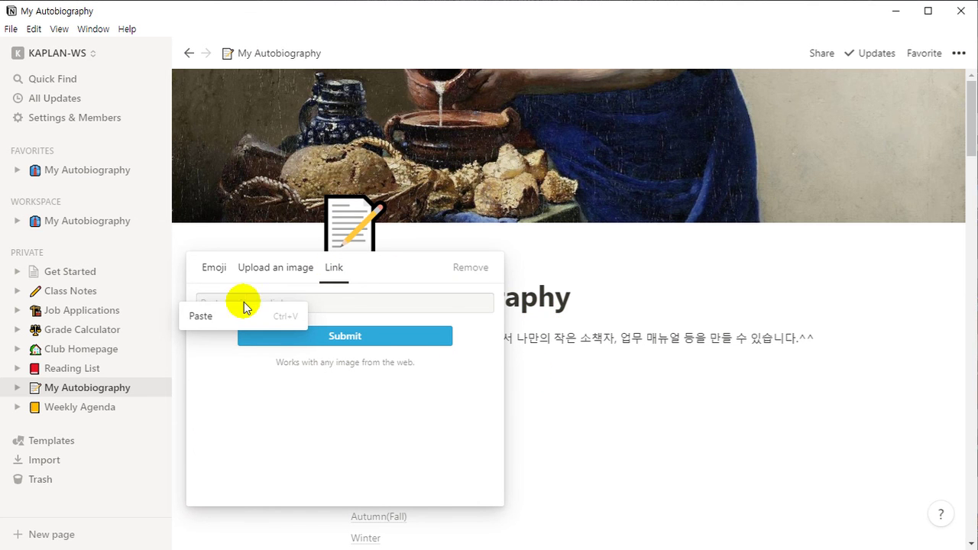
pyautogui.click(202, 317)
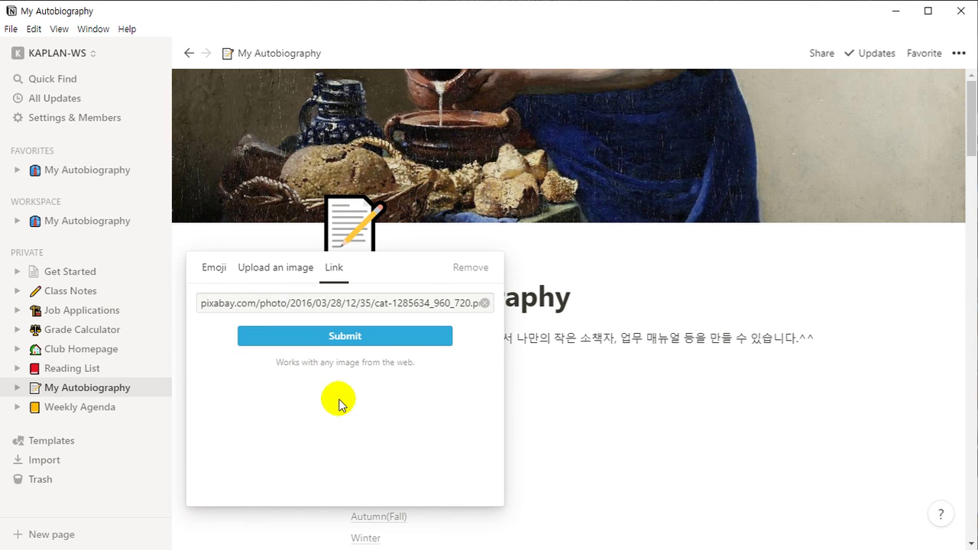
pyautogui.click(392, 348)
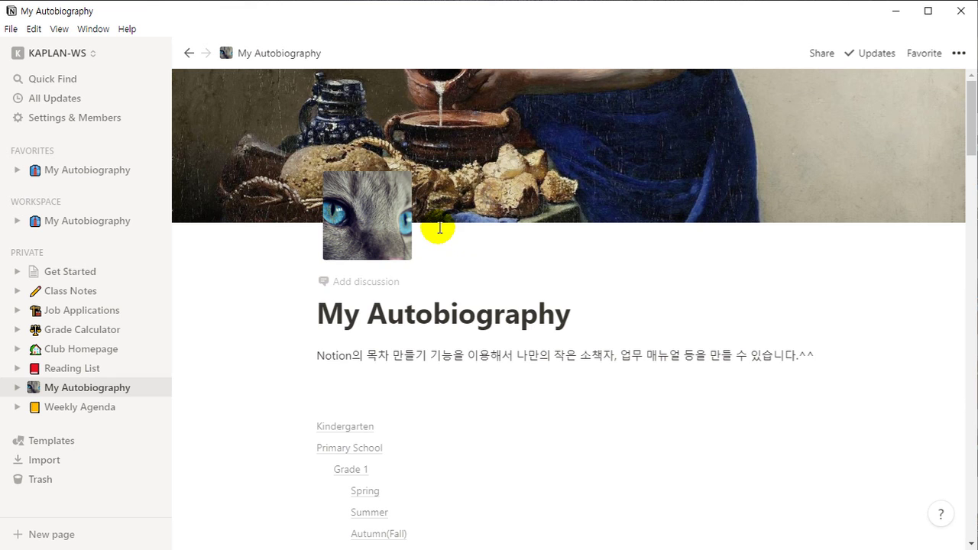
# Reopen the icon picker for the cat image and review its link and image upload options
pyautogui.click(371, 232)
pyautogui.click(350, 283)
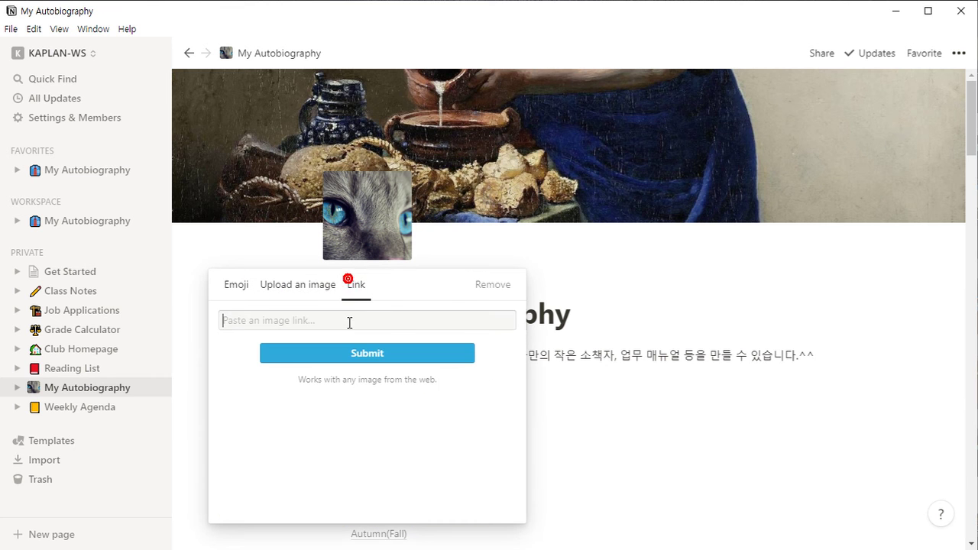
pyautogui.click(283, 284)
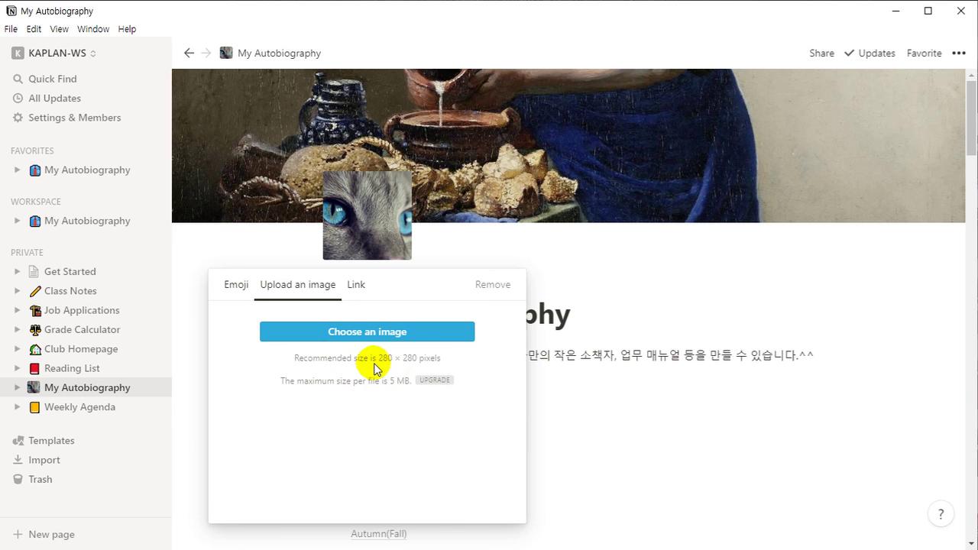
pyautogui.click(355, 289)
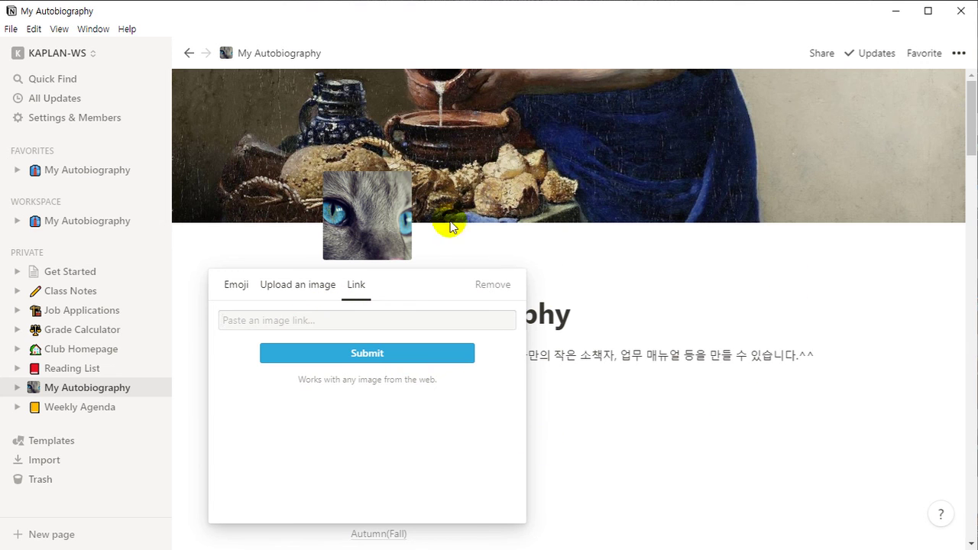
# Paste the Pixabay cat image link again as the icon source and close the picker without submitting it
pyautogui.rightClick(283, 325)
pyautogui.click(285, 334)
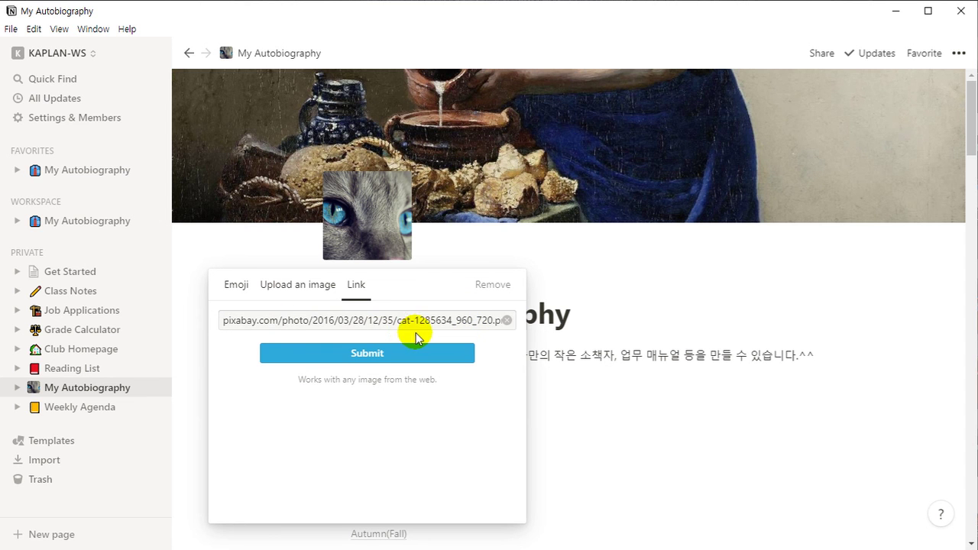
pyautogui.click(586, 276)
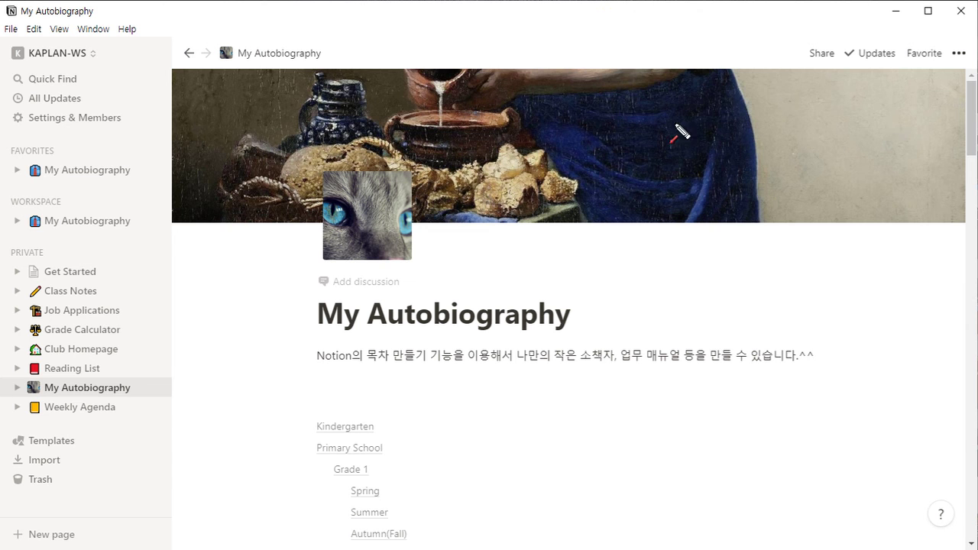
pyautogui.moveTo(774, 465); pyautogui.dragTo(415, 269)
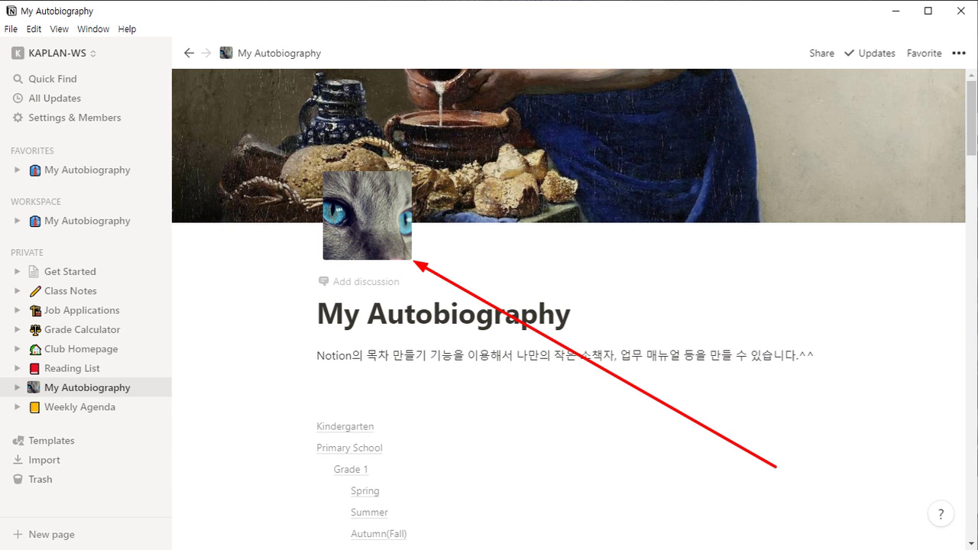
# View the remove option in the page icon picker, close the picker and undo the cat image icon change
pyautogui.moveTo(269, 104)
pyautogui.mouseDown()
pyautogui.moveTo(889, 524)
pyautogui.moveTo(934, 534)
pyautogui.mouseUp()
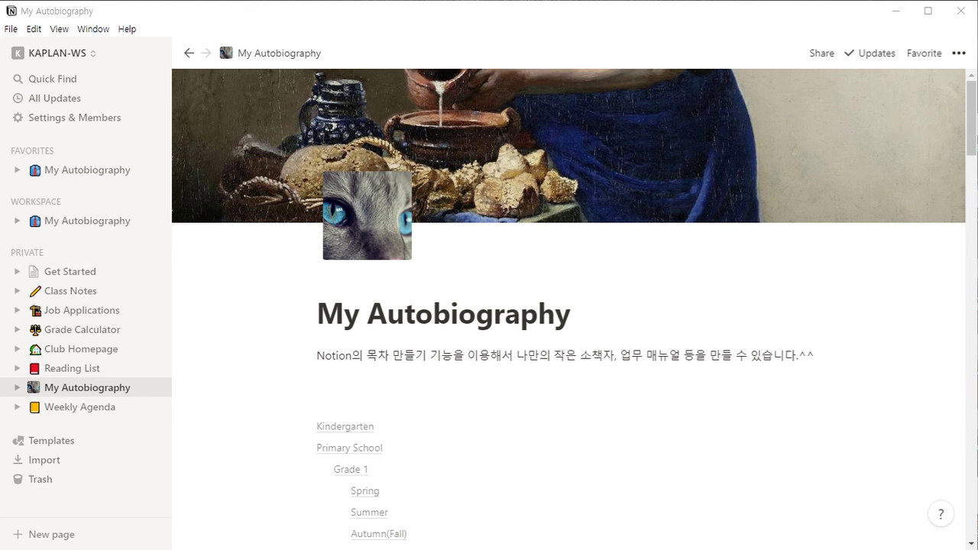
pyautogui.click(372, 228)
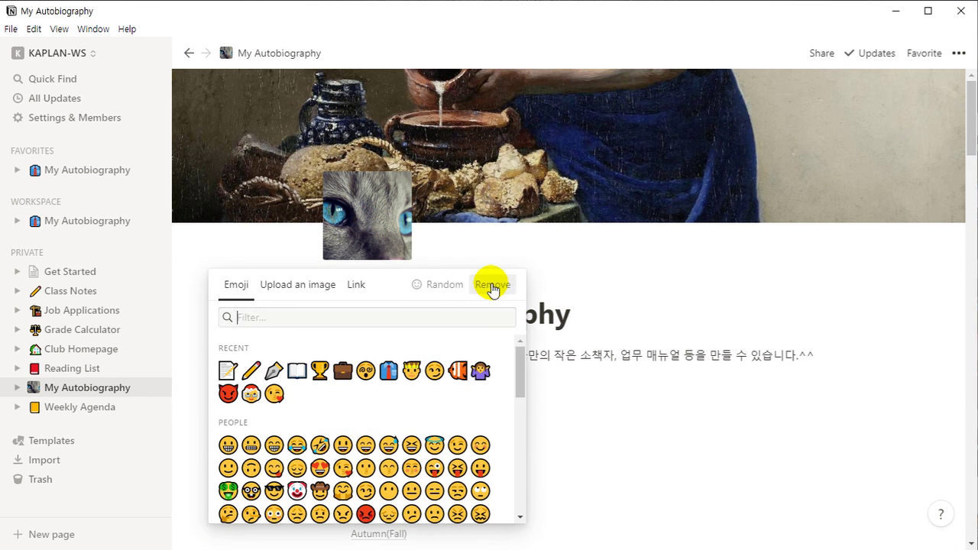
pyautogui.click(604, 279)
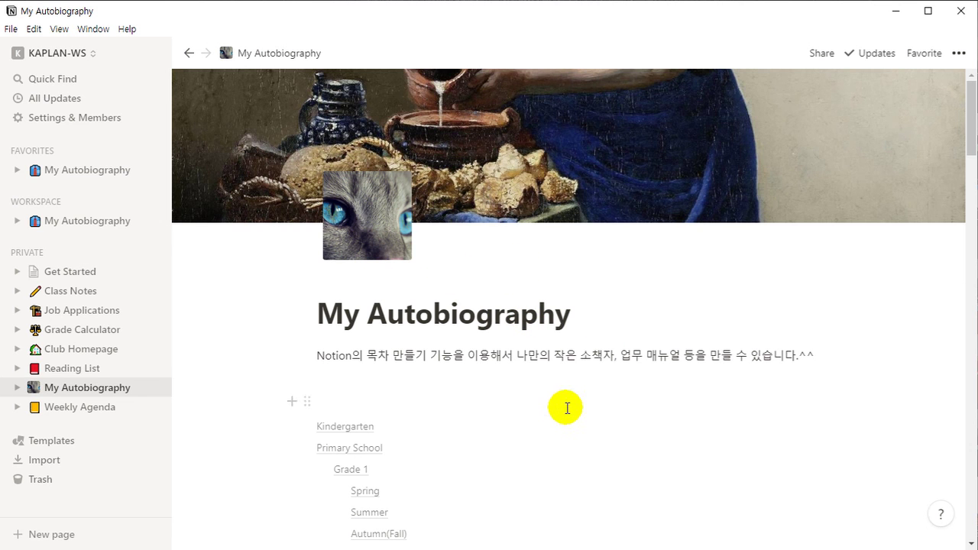
pyautogui.hotkey('ctrl', 'z')
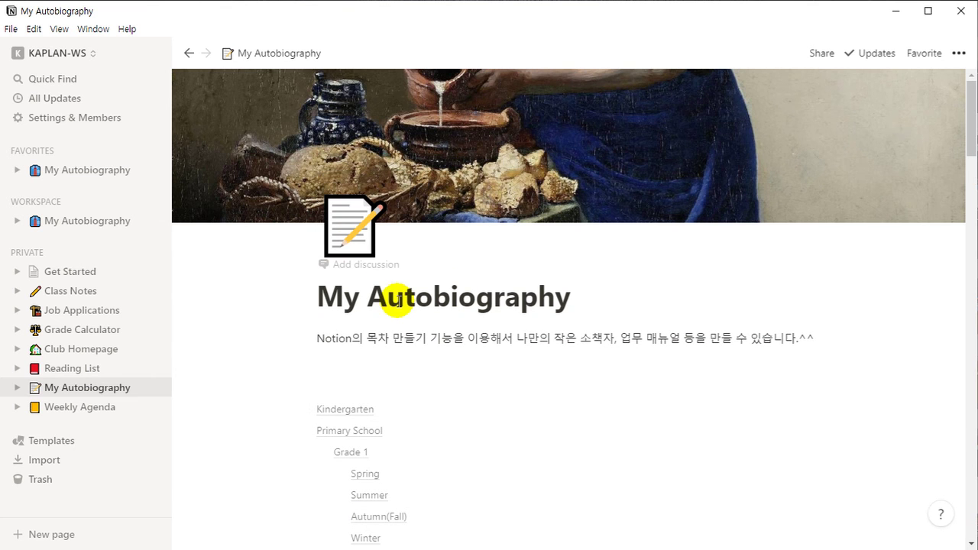
# Replace the memo icon with the pasted Pixabay cat image link (cat-1285634_960_720), submit it and undo the change
pyautogui.click(359, 221)
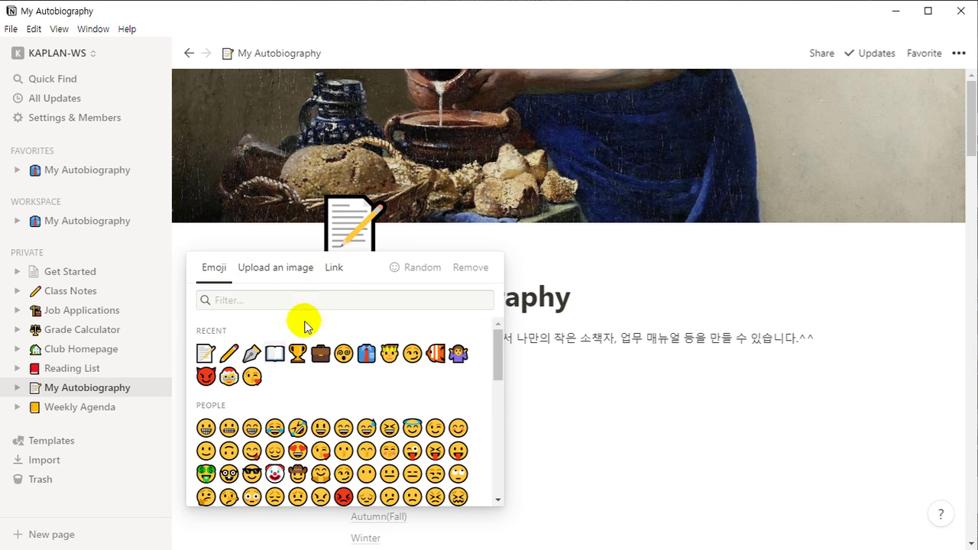
pyautogui.click(281, 269)
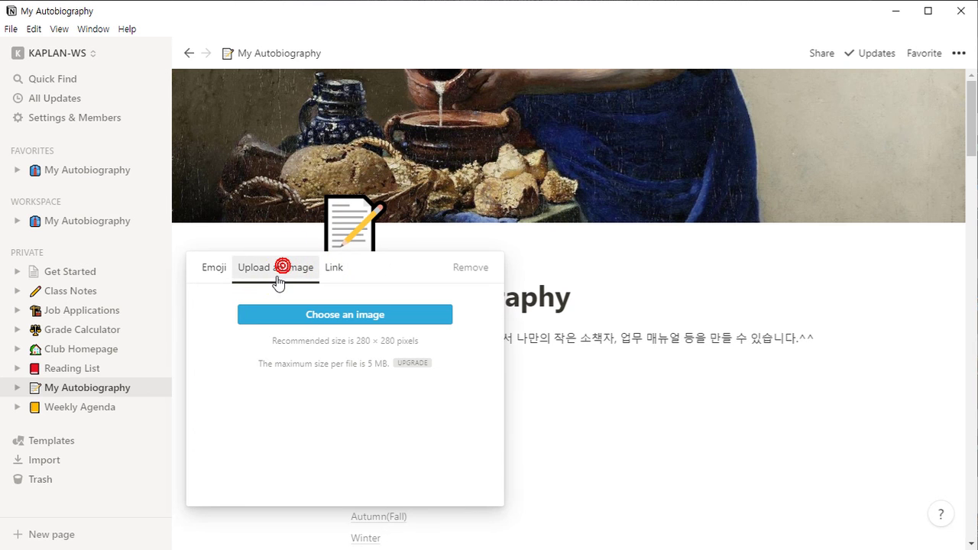
pyautogui.click(336, 271)
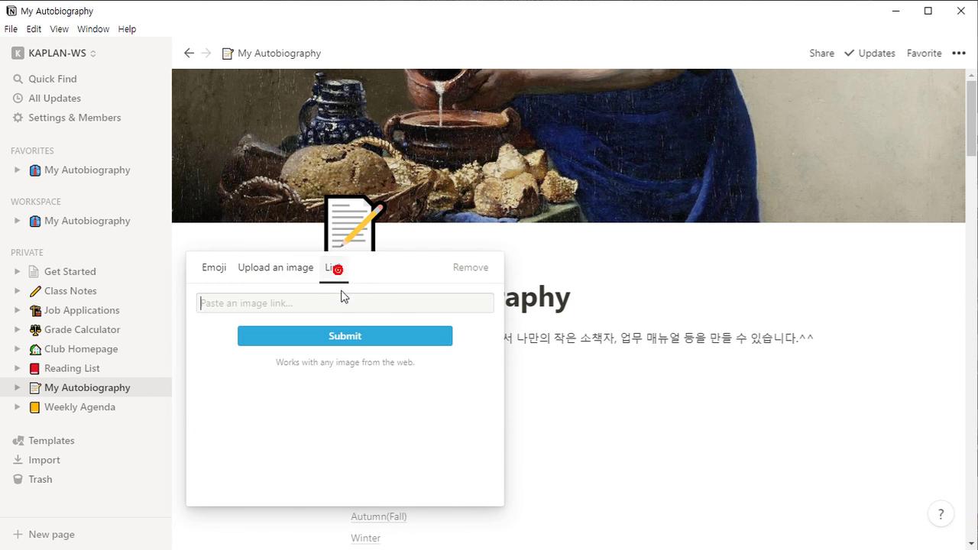
pyautogui.rightClick(283, 301)
pyautogui.click(258, 318)
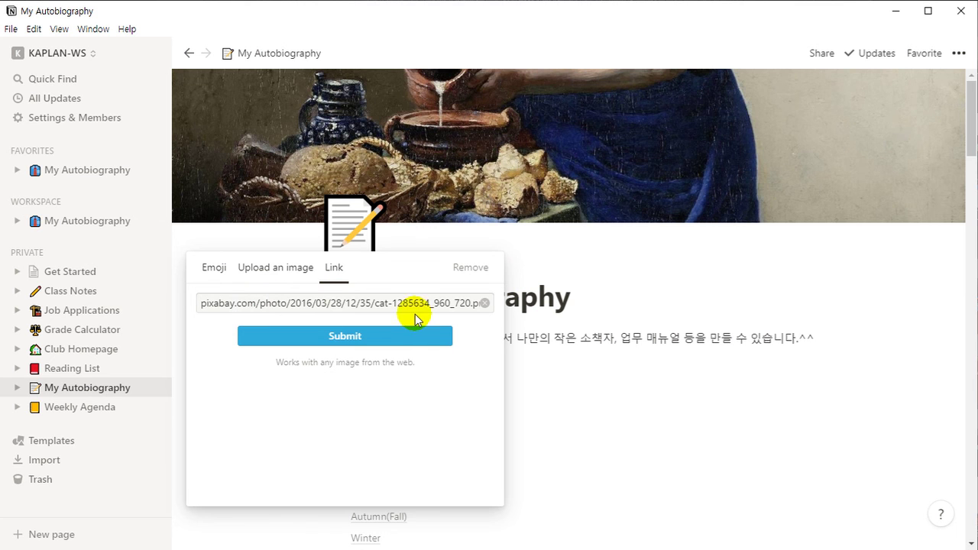
pyautogui.click(363, 340)
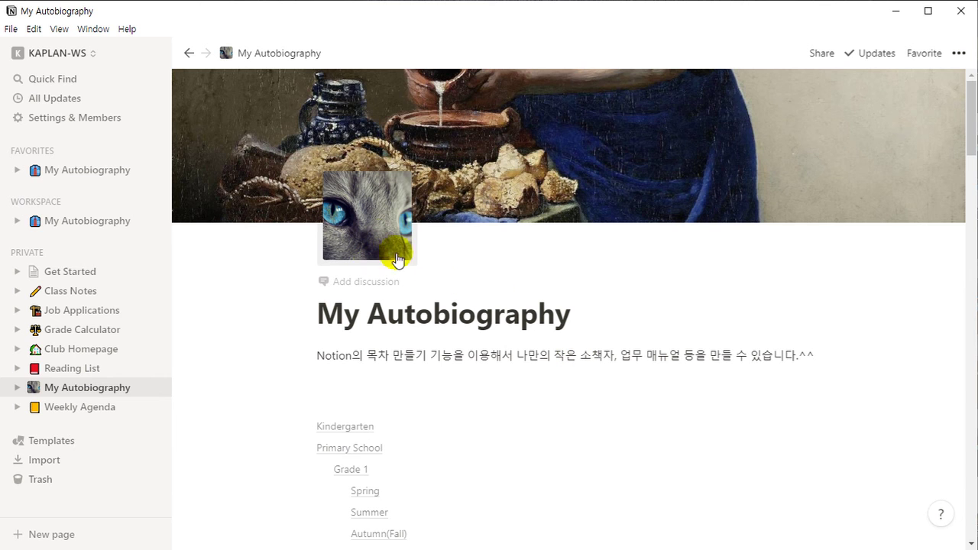
pyautogui.hotkey('ctrl', 'z')
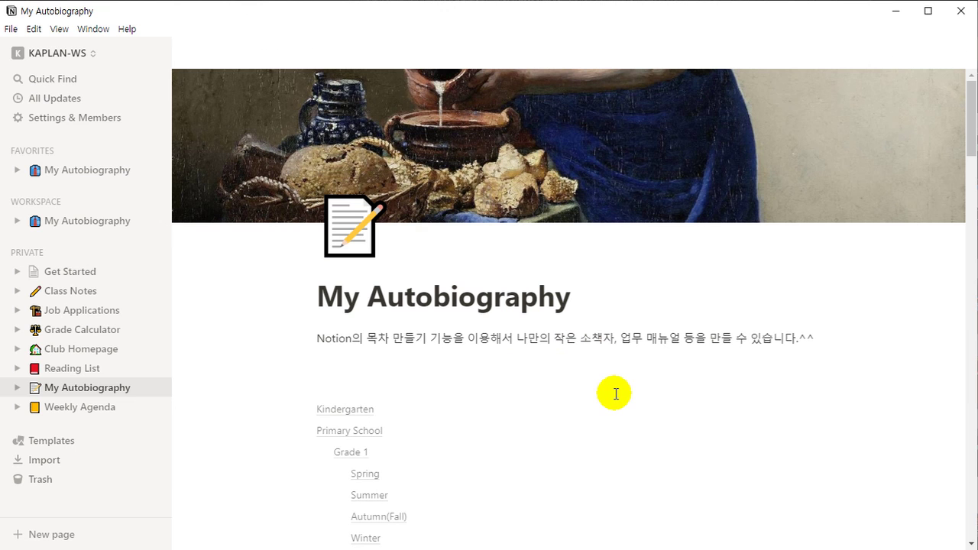
# Remove the memo icon from the My Autobiography page and undo the removal
pyautogui.click(350, 231)
pyautogui.click(480, 273)
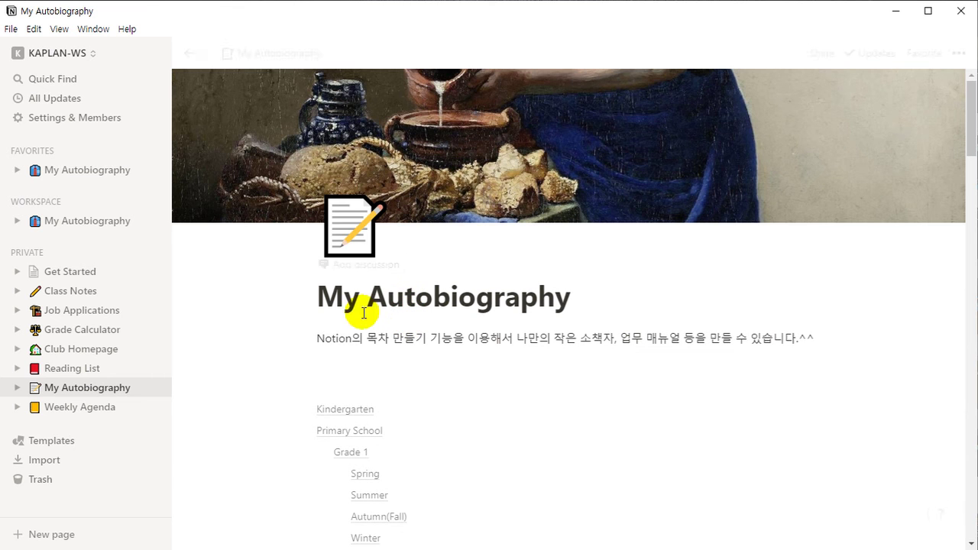
pyautogui.click(350, 228)
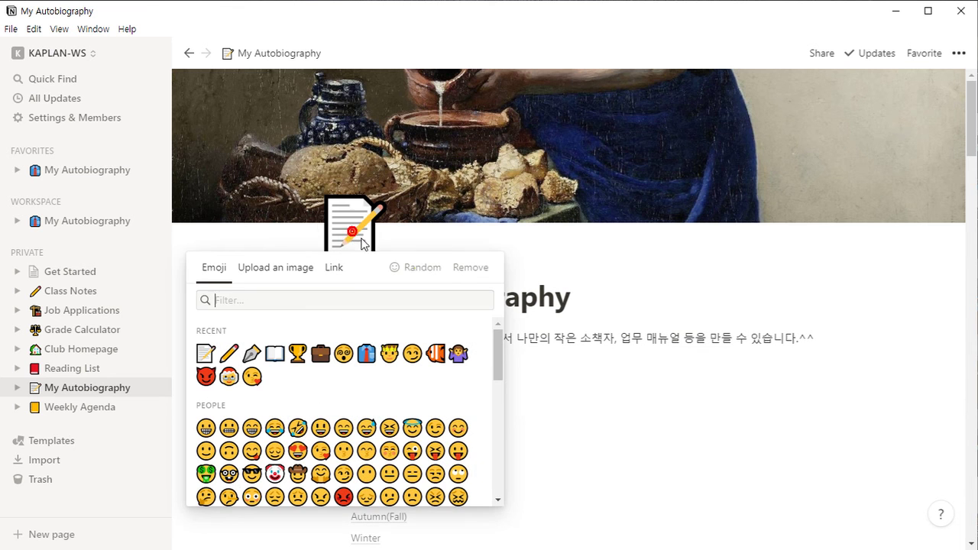
pyautogui.click(470, 269)
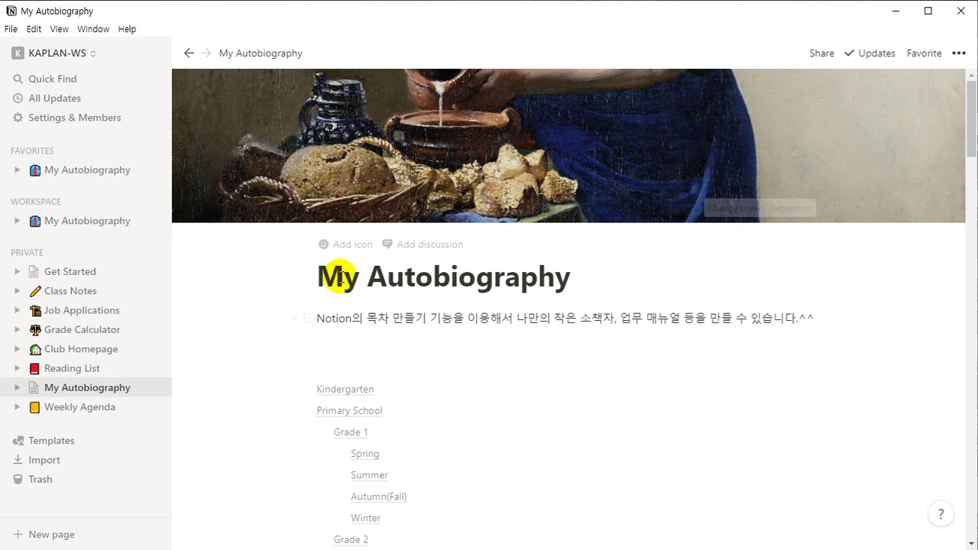
pyautogui.hotkey('ctrl', 'z')
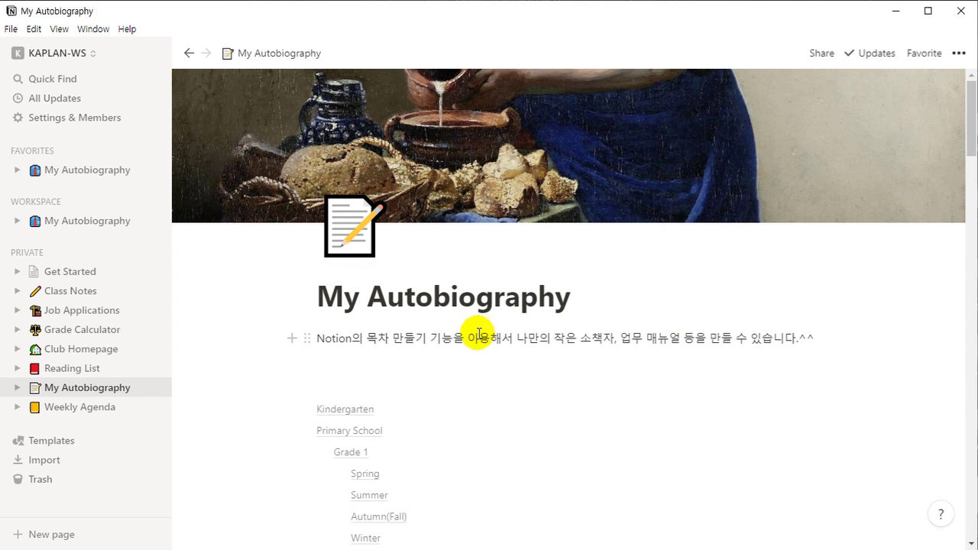
# Append the text "Ctrl+z" to the end of the page title and select the added text
pyautogui.click(572, 294)
pyautogui.write('C')
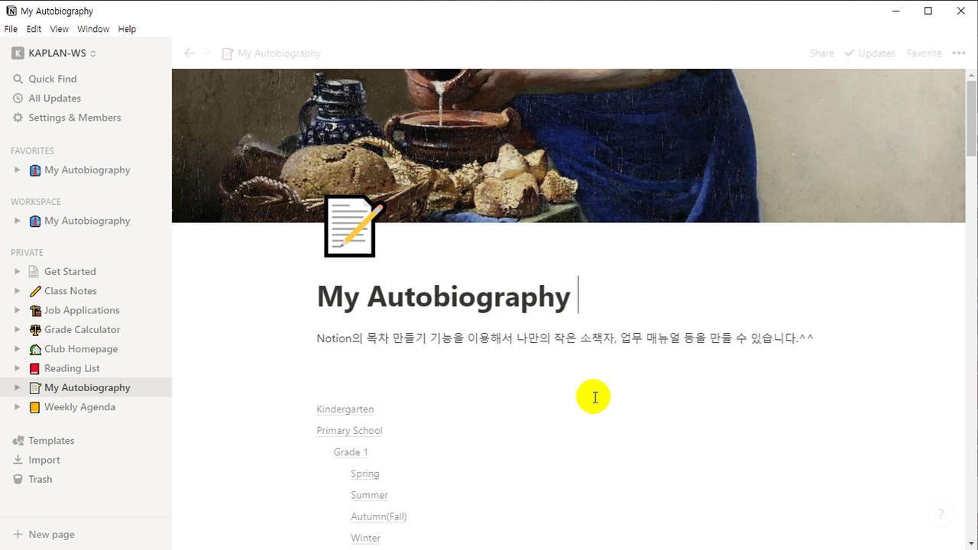
pyautogui.write('l')
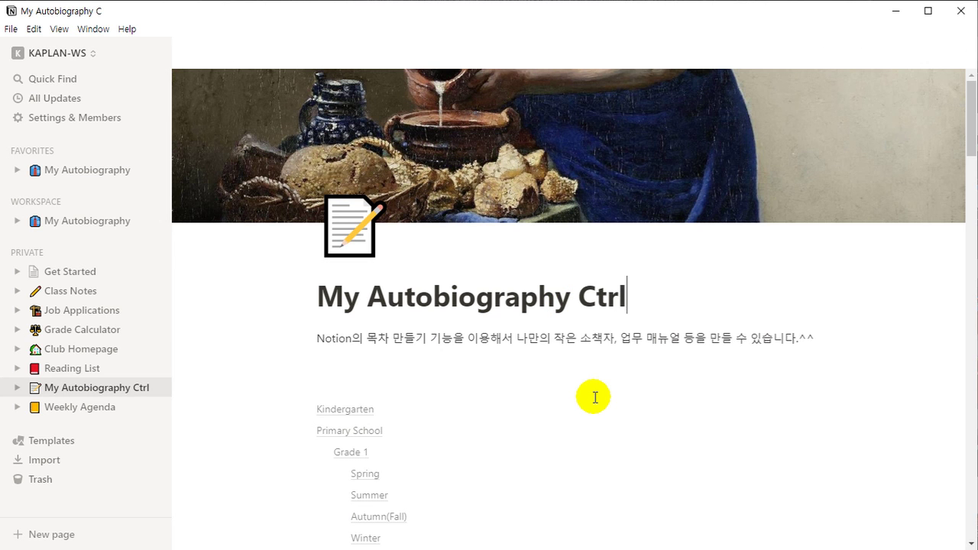
pyautogui.write('+z')
pyautogui.hotkey('shift', 'Left')
pyautogui.hotkey('shift', 'Left')
pyautogui.hotkey('shift', 'Left')
pyautogui.hotkey('shift', 'Left')
pyautogui.hotkey('shift', 'Left')
pyautogui.hotkey('shift', 'Left')
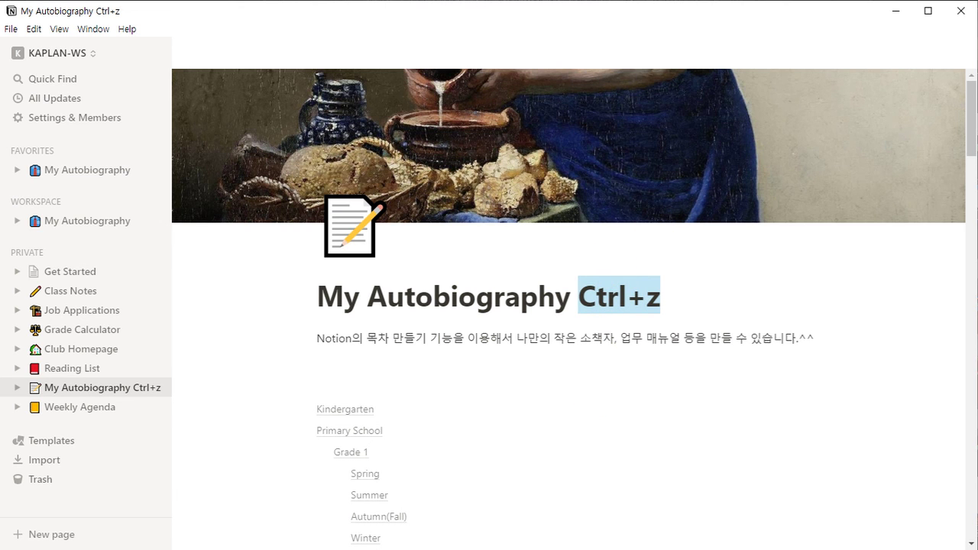
pyautogui.moveTo(873, 462)
pyautogui.mouseDown()
pyautogui.moveTo(753, 357)
pyautogui.moveTo(665, 316)
pyautogui.mouseUp()
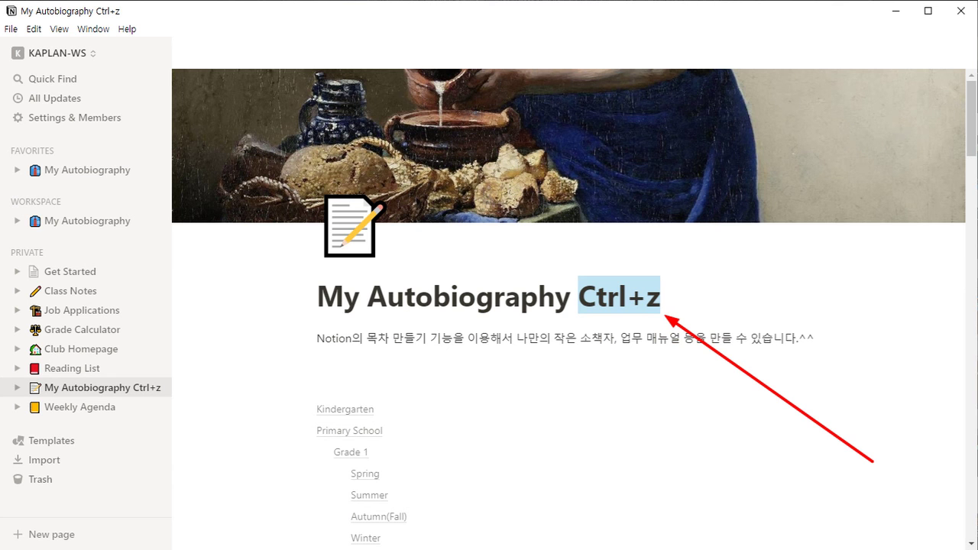
# Delete the "Ctrl+z" text from the end of the page title
pyautogui.click(591, 295)
pyautogui.press('Left')
pyautogui.press('Left')
pyautogui.hotkey('shift', 'End')
pyautogui.press('Delete')
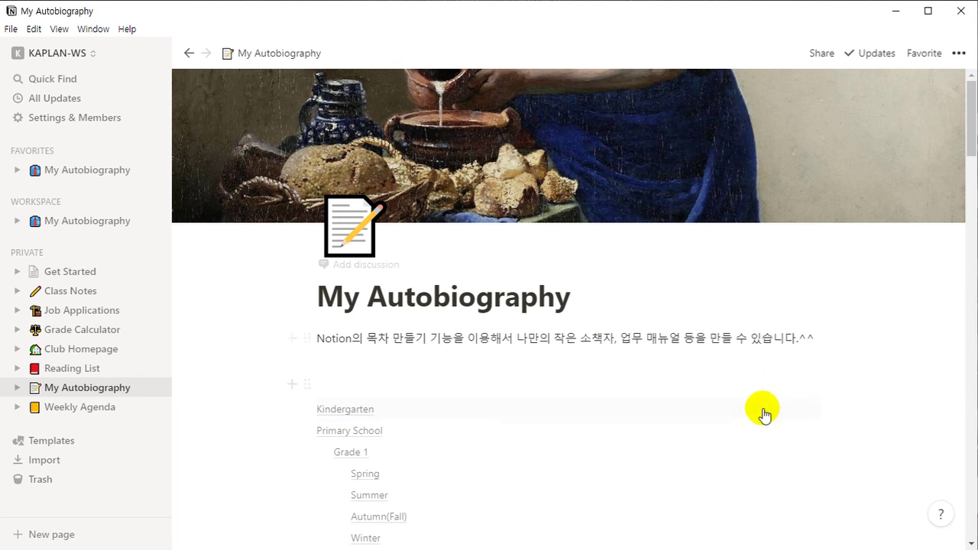
# Browse the emoji list in the memo icon's picker and close it without choosing a new icon
pyautogui.click(354, 229)
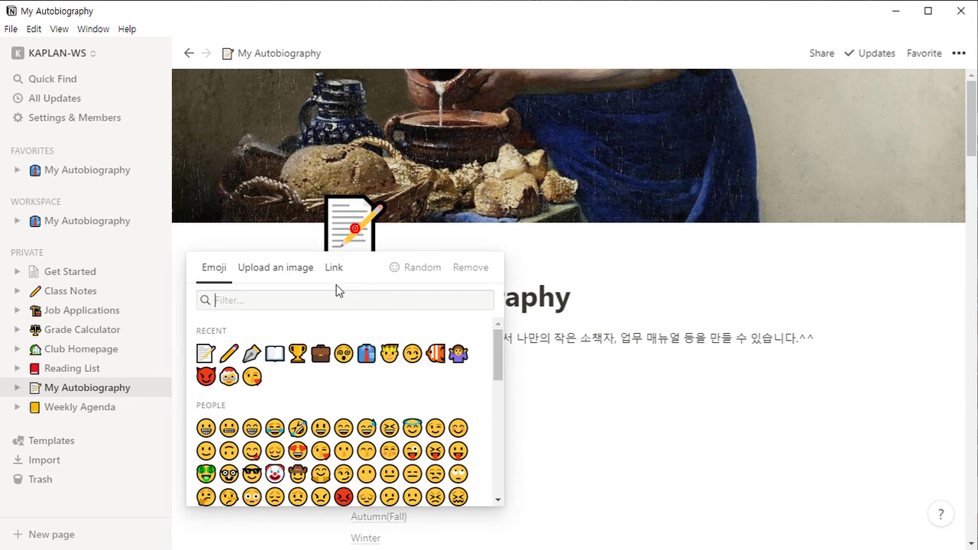
pyautogui.scroll(-5, 334, 404)
pyautogui.scroll(4, 321, 382)
pyautogui.scroll(2, 391, 374)
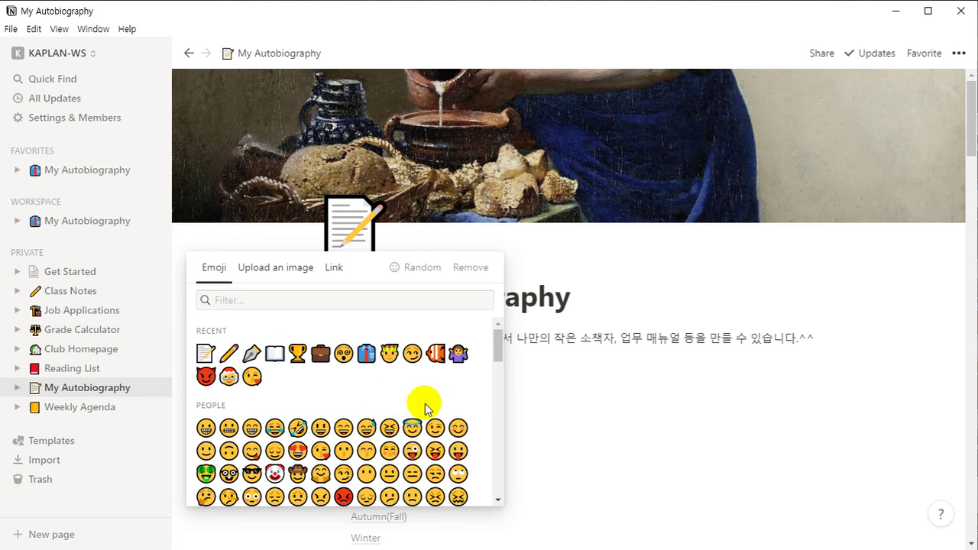
pyautogui.click(865, 352)
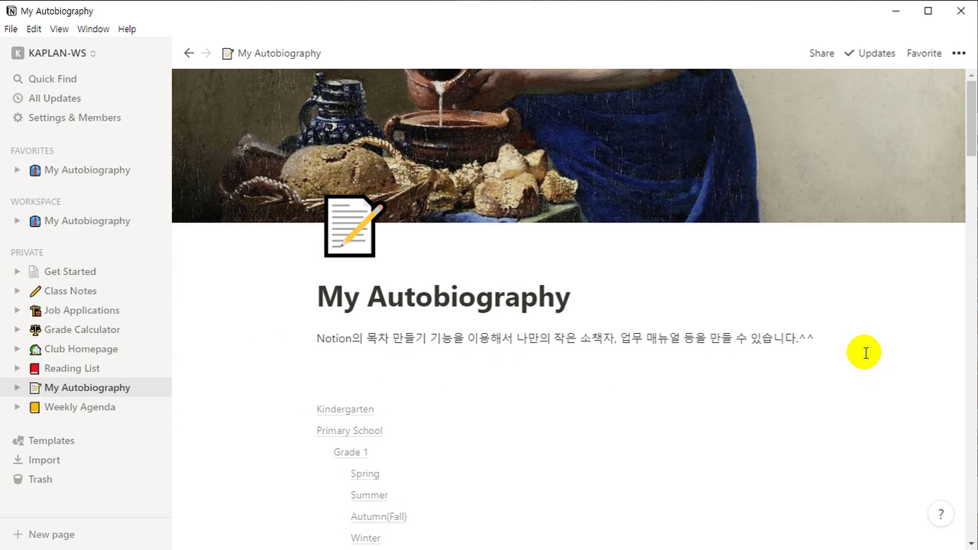